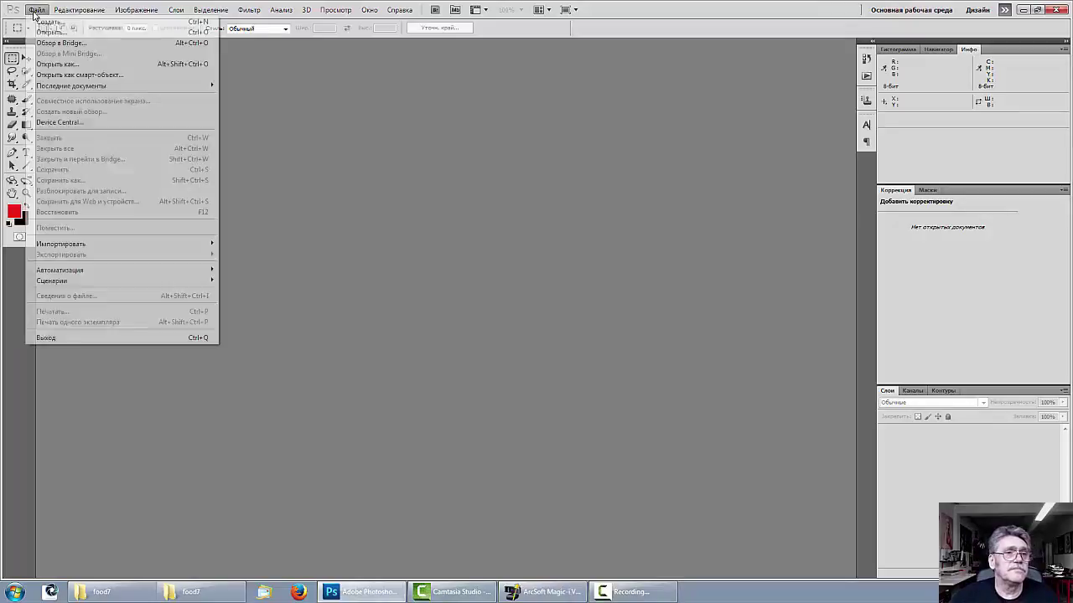
# Open _VMA1520.dng from the food7 folder through Camera Raw with its settings unchanged
pyautogui.click(51, 34)
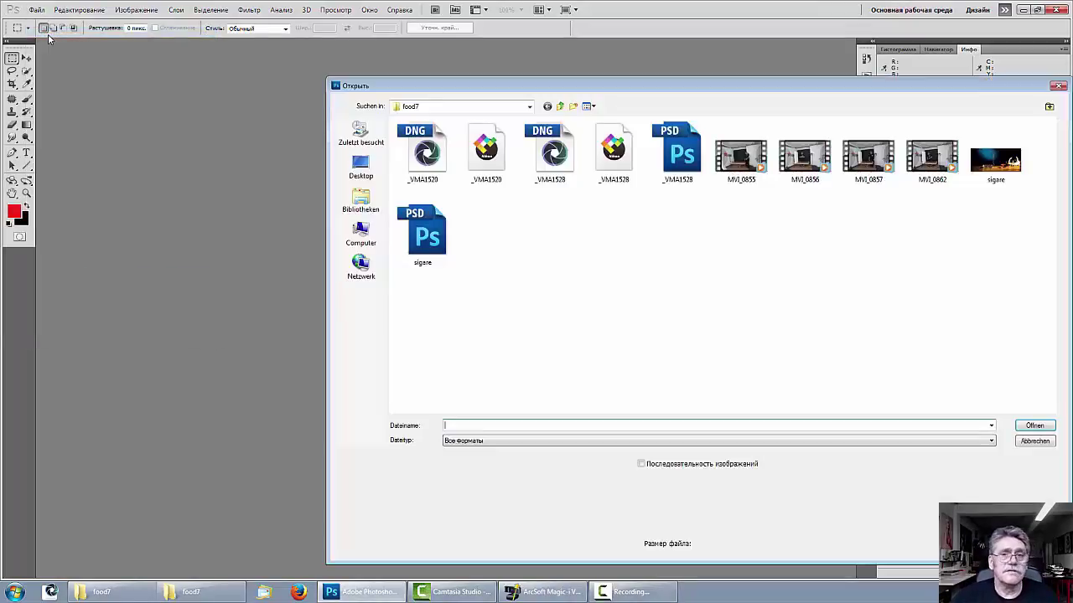
pyautogui.click(432, 168)
pyautogui.keyDown('ctrl'); pyautogui.click(558, 164); pyautogui.keyUp('ctrl')
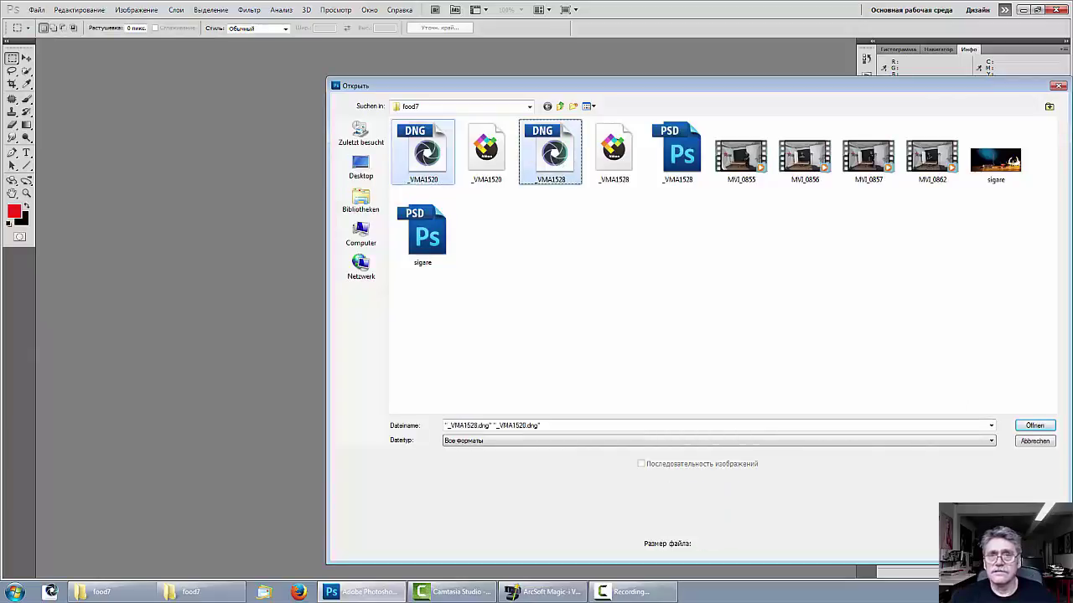
pyautogui.click(1026, 426)
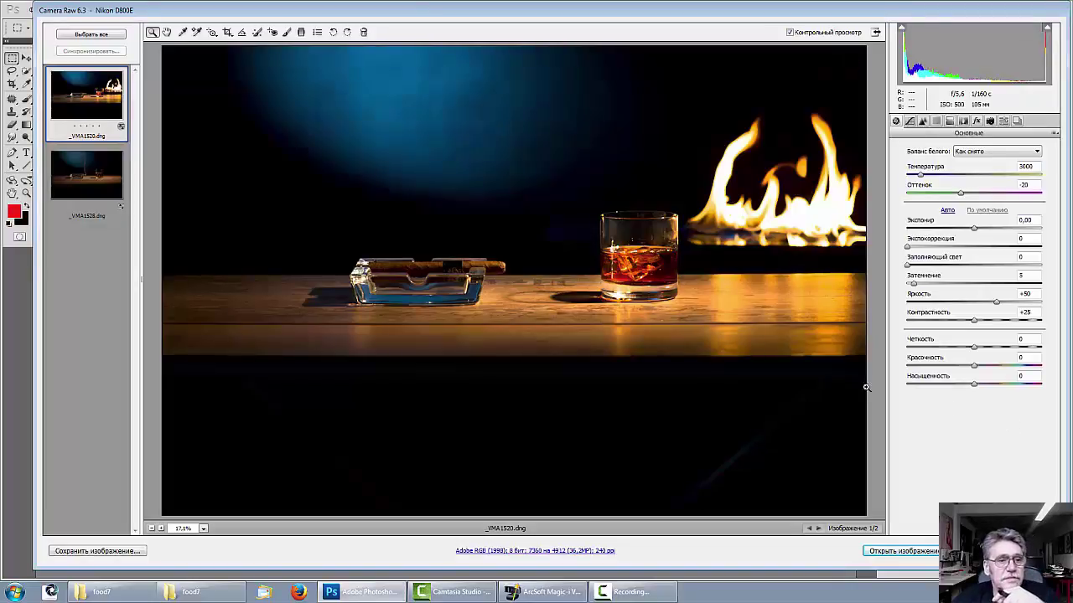
pyautogui.click(910, 553)
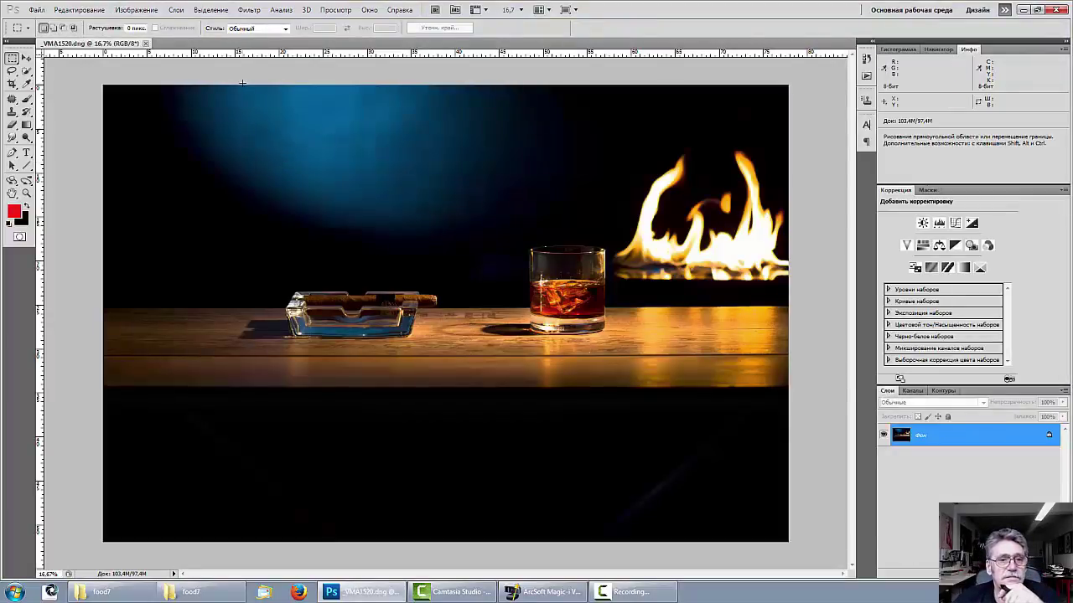
# Open _VMA1528.dng, the smoking cigar shot, through Camera Raw without adjusting it
pyautogui.click(37, 10)
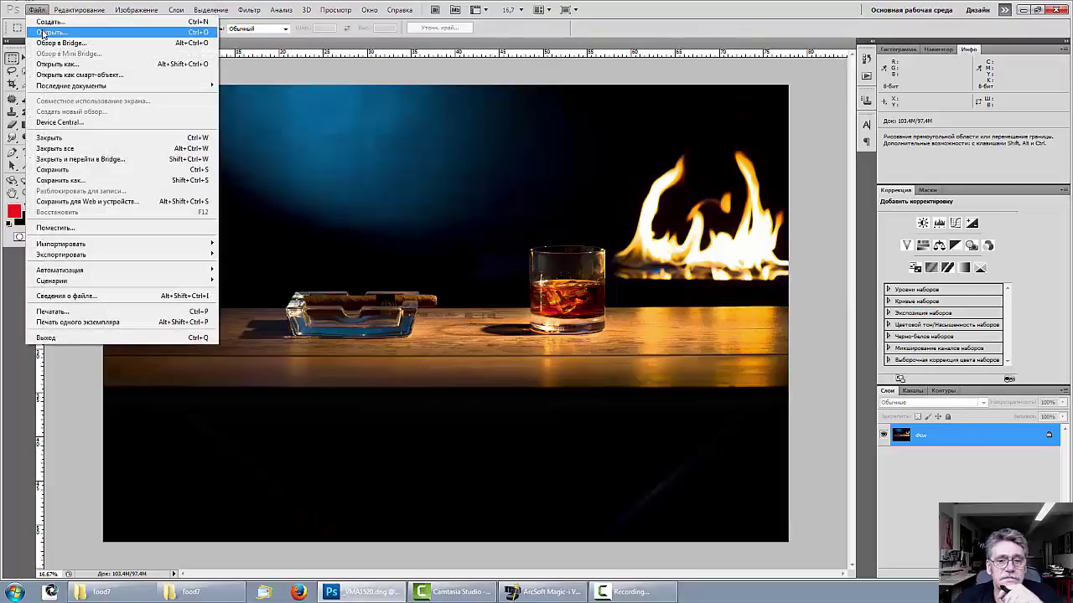
pyautogui.click(49, 31)
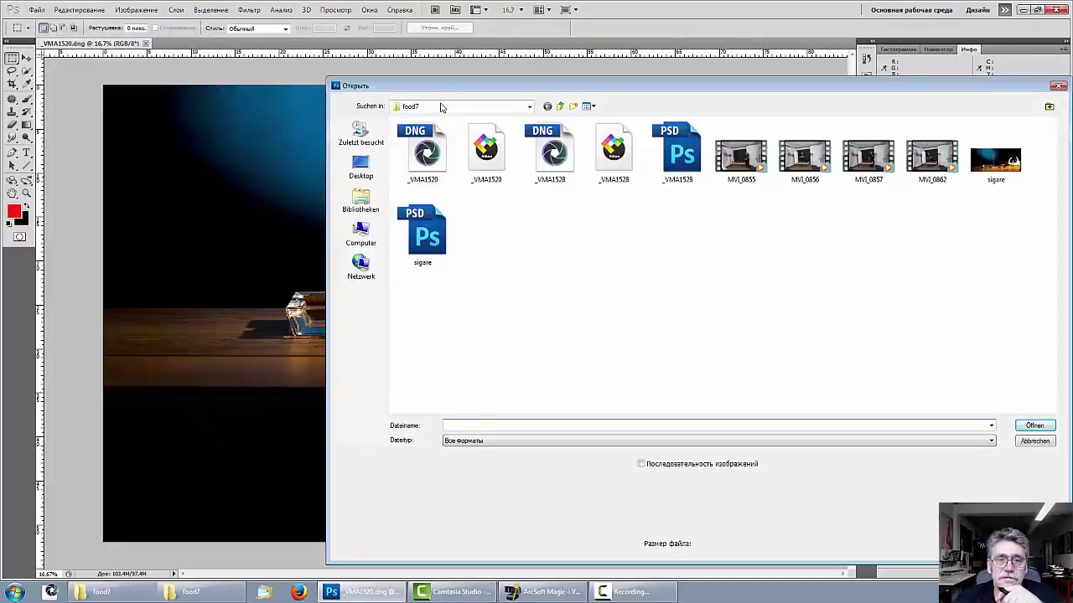
pyautogui.moveTo(440, 87); pyautogui.dragTo(387, 146)
pyautogui.click(499, 215)
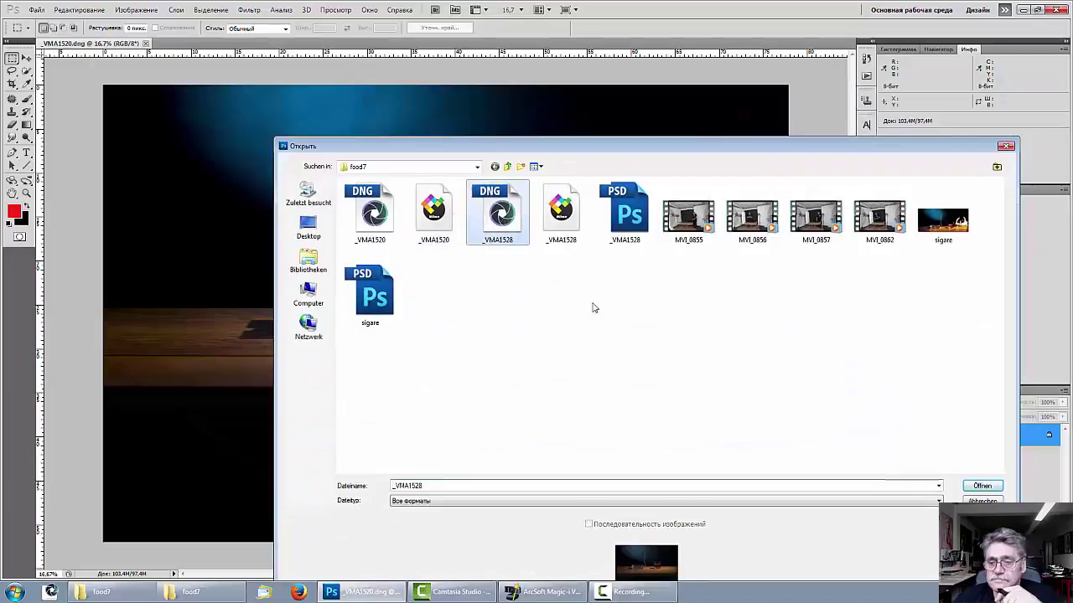
pyautogui.click(979, 486)
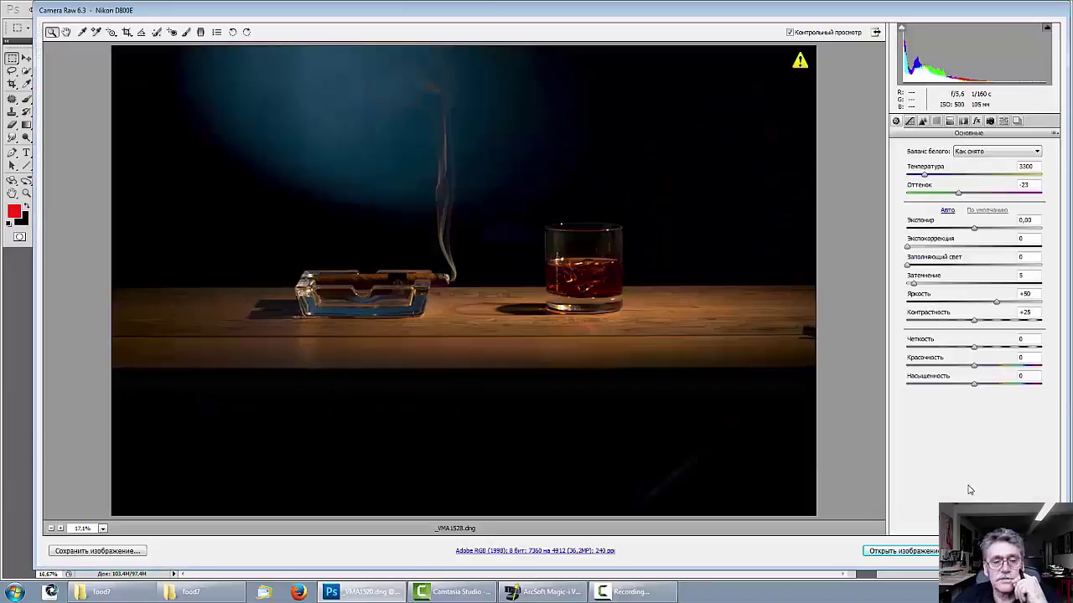
pyautogui.click(909, 553)
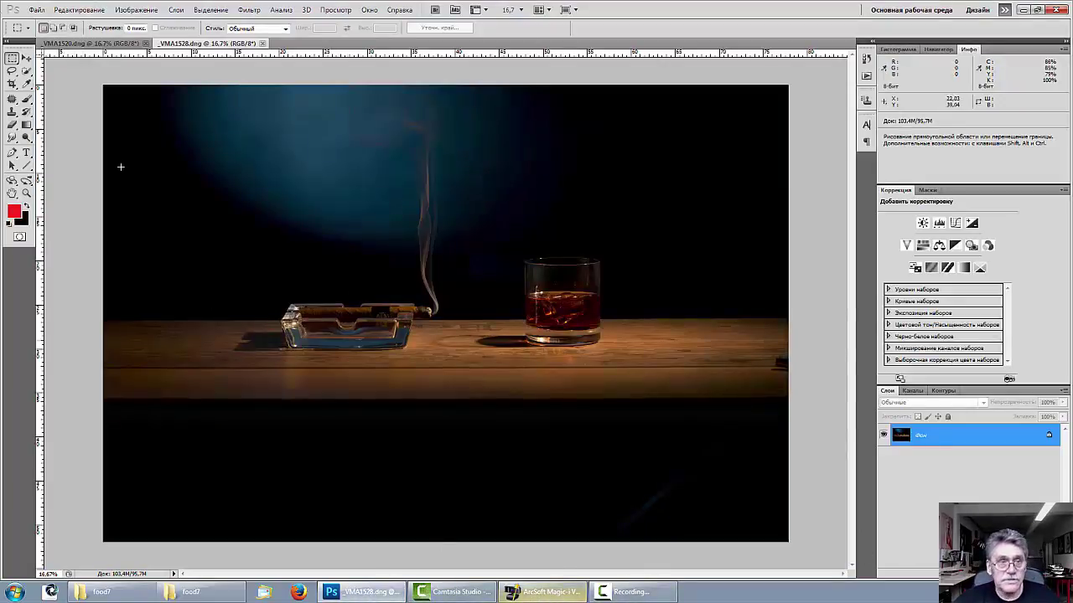
# Load _VMA1528.dng into Camera Raw a second time to develop a brighter version
pyautogui.click(37, 10)
pyautogui.click(52, 32)
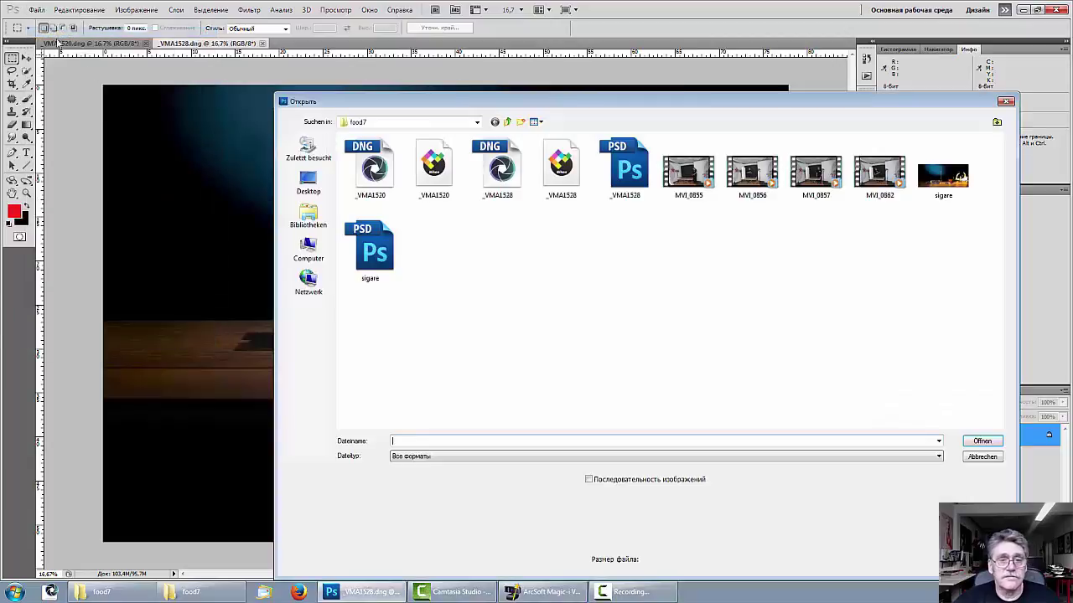
pyautogui.click(372, 167)
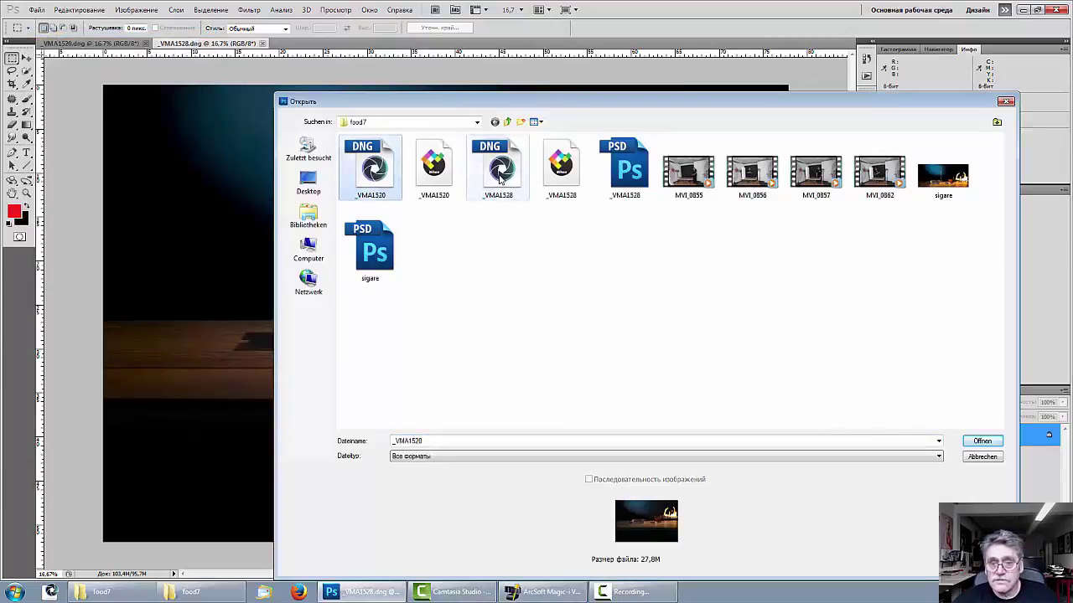
pyautogui.click(501, 178)
pyautogui.click(994, 440)
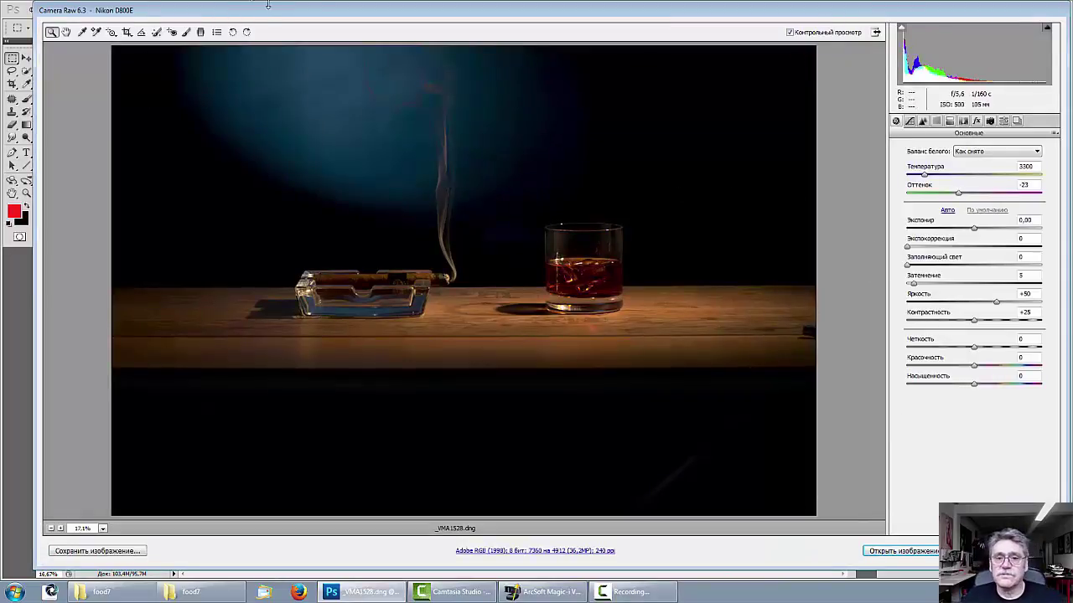
# Brighten the cigar, ashtray and smoke with the Adjustment Brush at size 18 and exposure +0.90
pyautogui.click(186, 32)
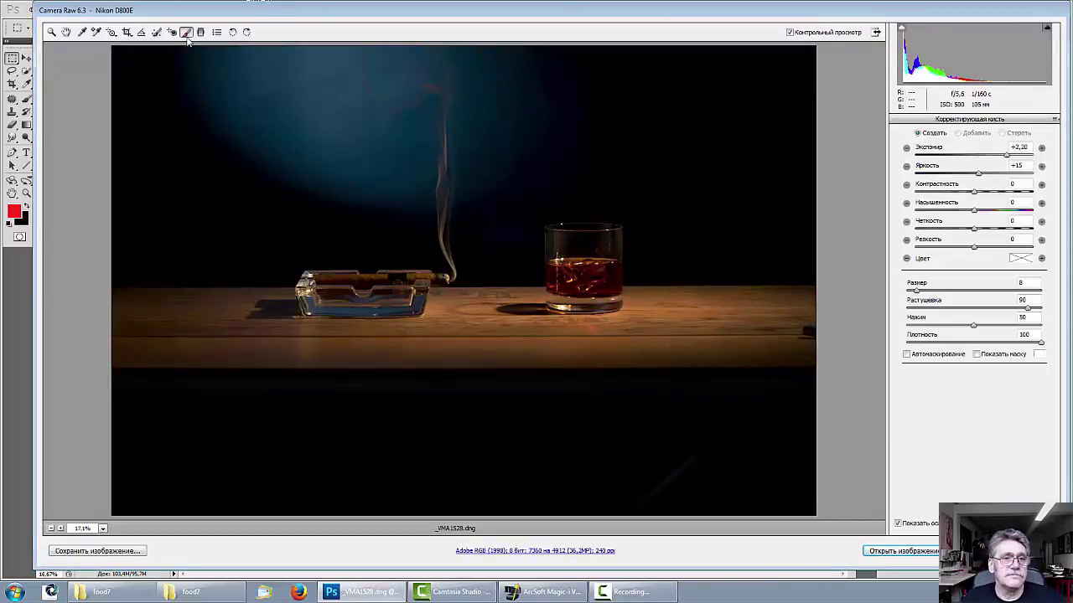
pyautogui.press('[')
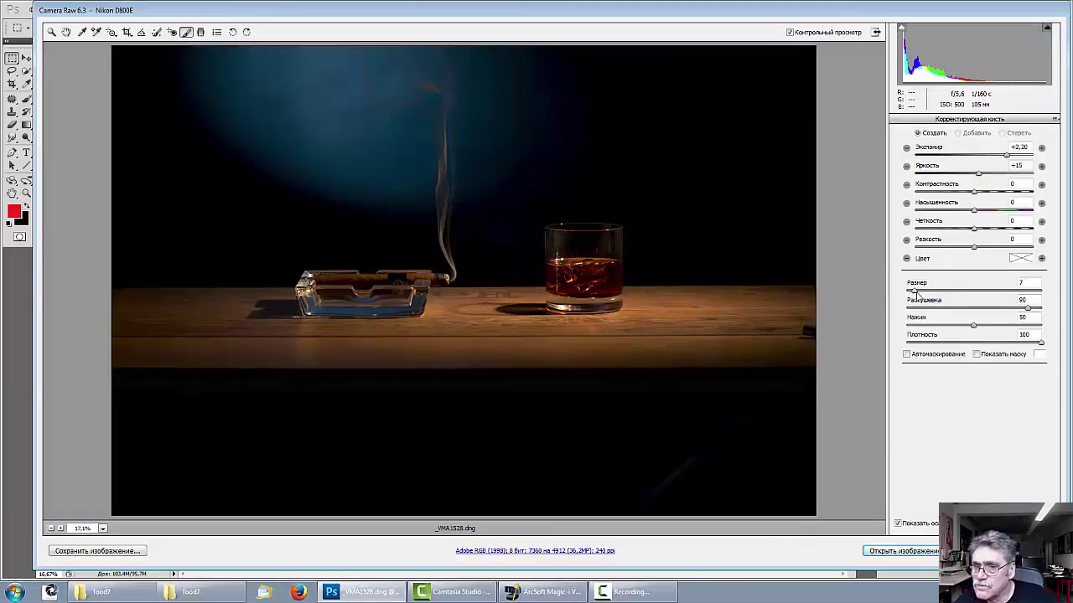
pyautogui.moveTo(914, 291); pyautogui.dragTo(930, 291)
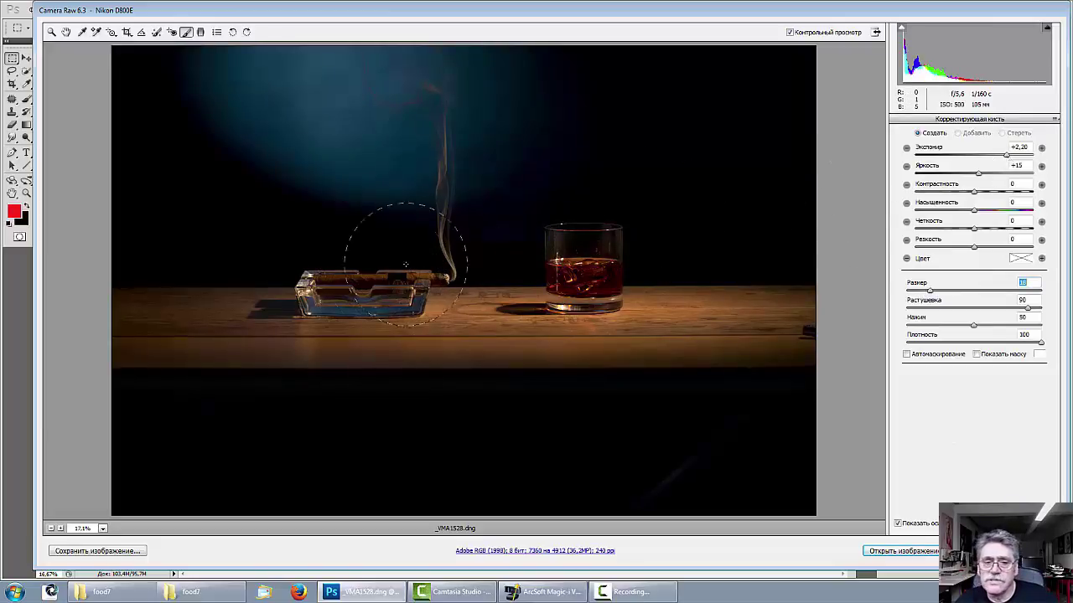
pyautogui.click(386, 273)
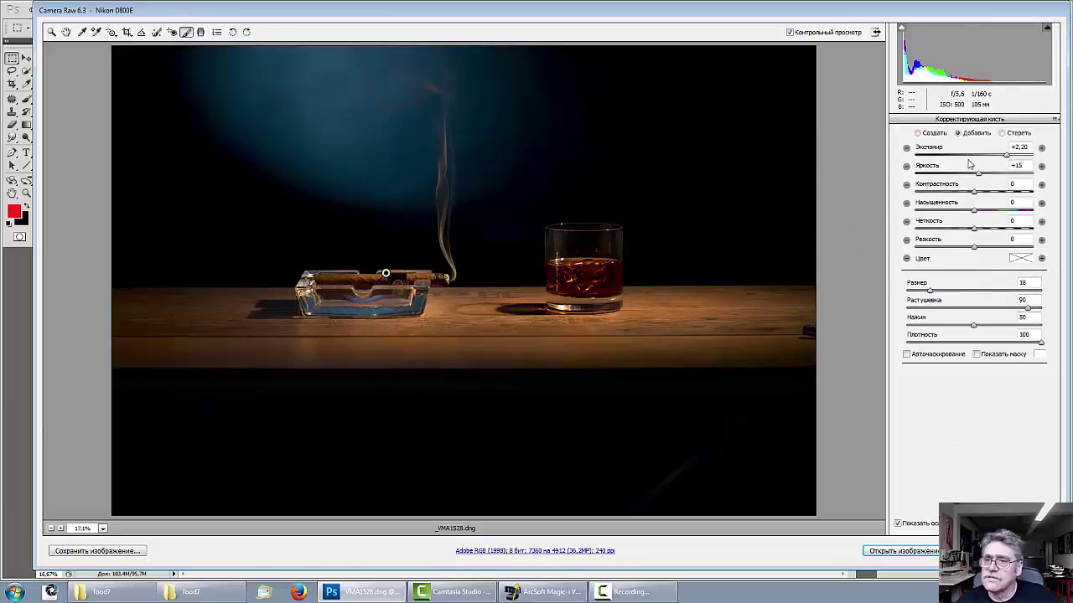
pyautogui.moveTo(1010, 158); pyautogui.dragTo(988, 160)
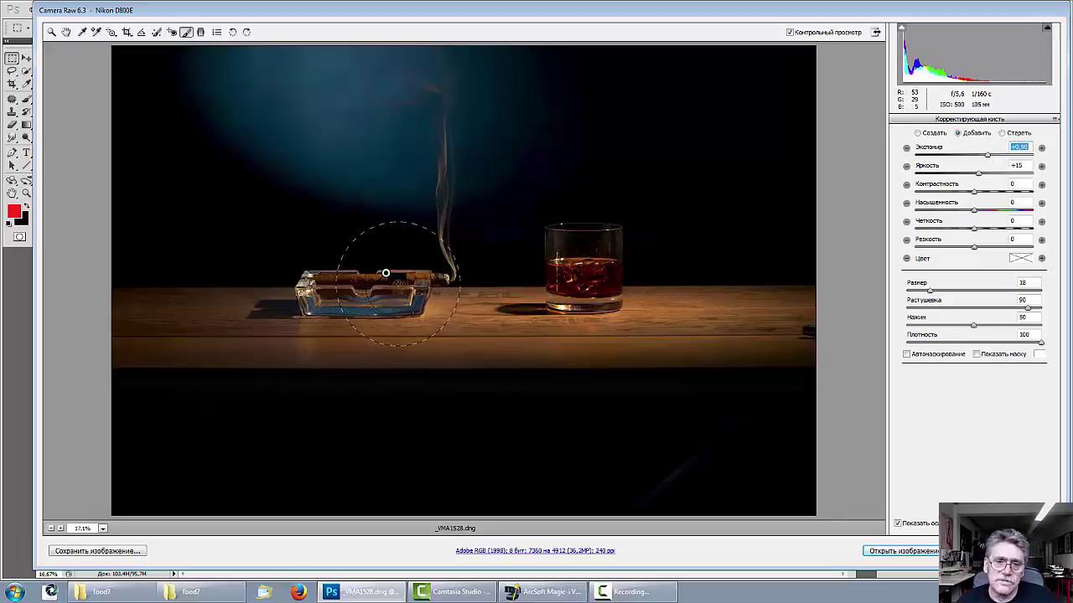
pyautogui.moveTo(414, 283)
pyautogui.mouseDown()
pyautogui.moveTo(320, 288)
pyautogui.moveTo(403, 280)
pyautogui.moveTo(453, 227)
pyautogui.moveTo(419, 42)
pyautogui.mouseUp()
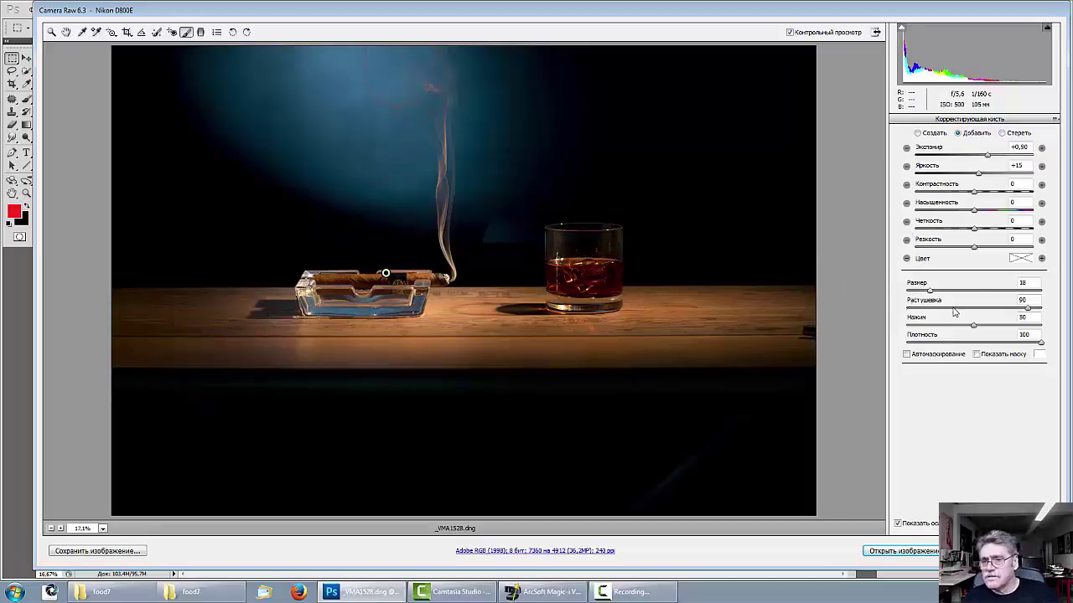
# Set the brush size to 1 and the brushed area's exposure to about +1.50, and open the adjusted image
pyautogui.click(926, 292)
pyautogui.moveTo(925, 293); pyautogui.dragTo(884, 299)
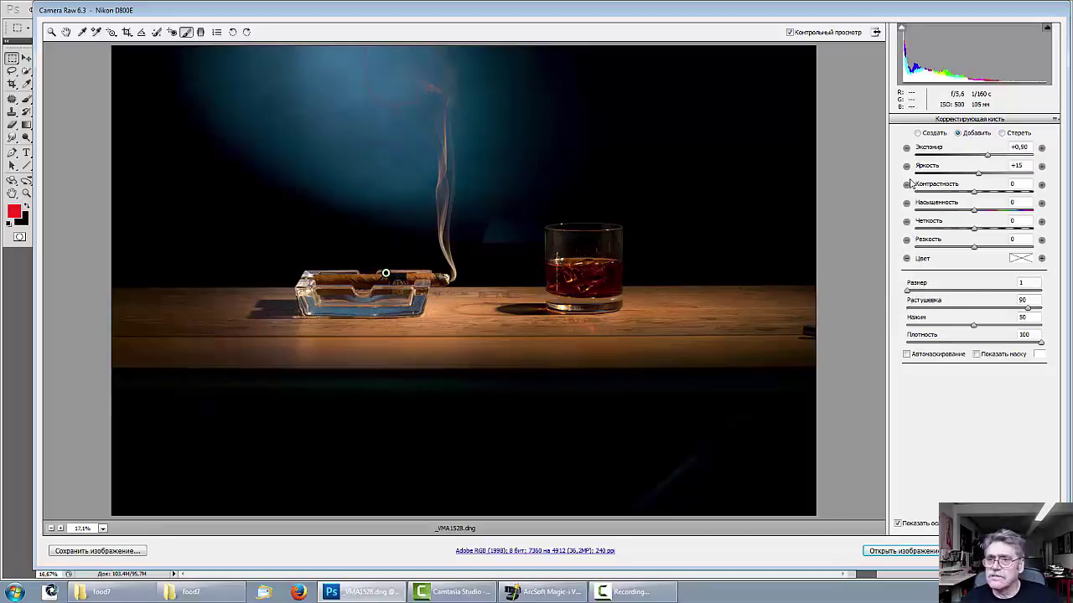
pyautogui.moveTo(987, 156); pyautogui.dragTo(995, 157)
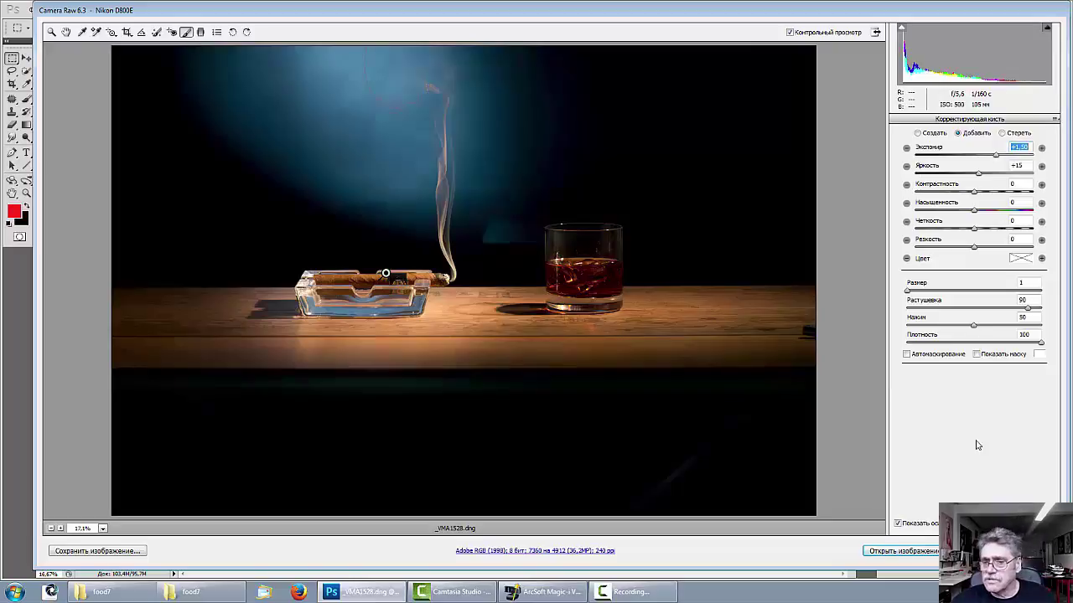
pyautogui.click(882, 553)
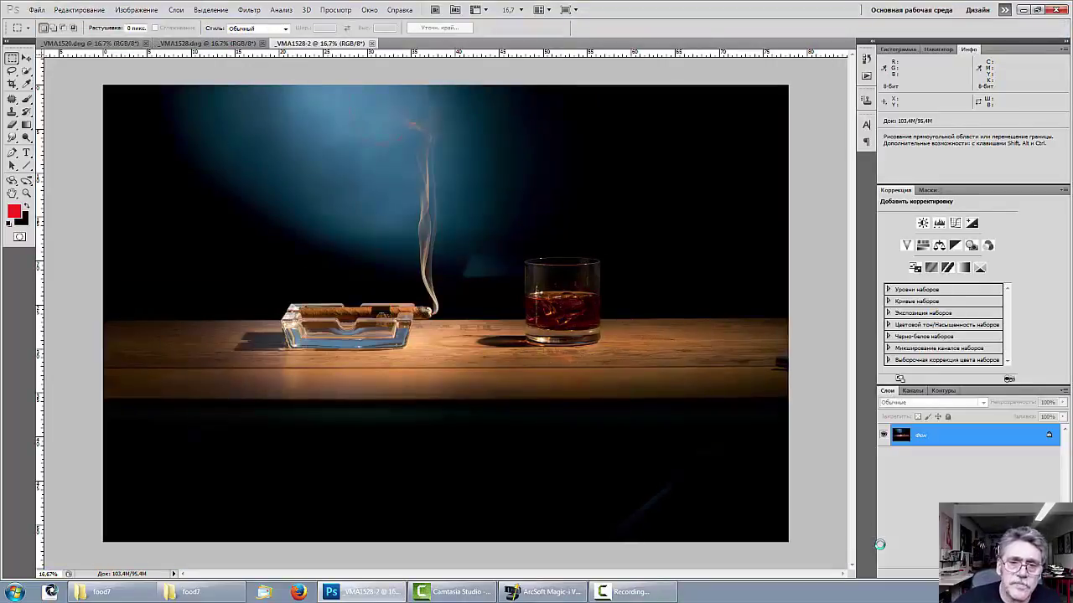
# Compare the open photos and close the unadjusted _VMA1528.dng without saving it
pyautogui.click(181, 44)
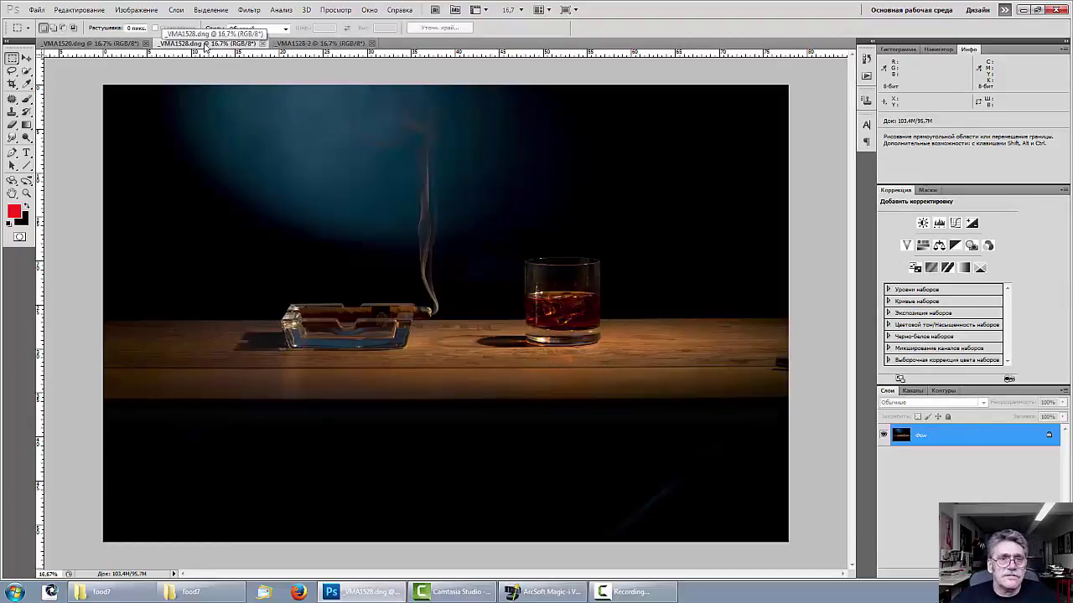
pyautogui.click(290, 44)
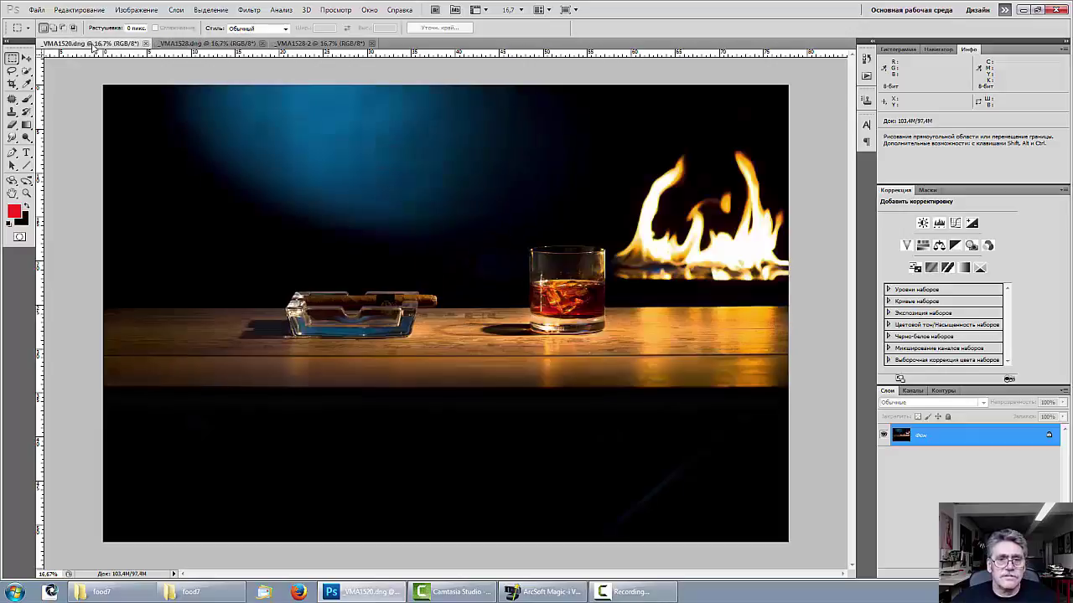
pyautogui.click(316, 44)
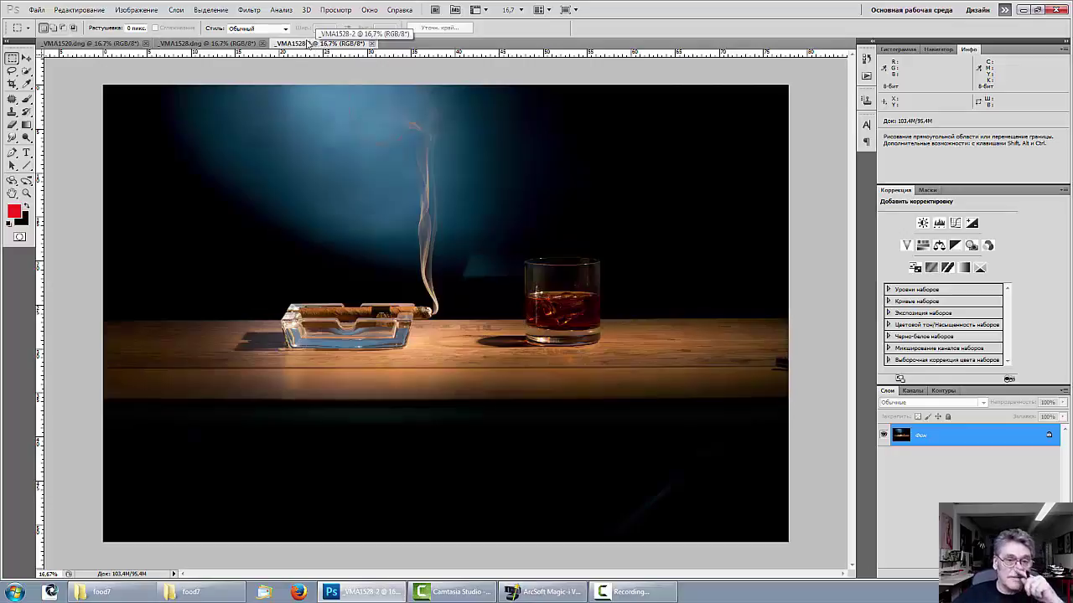
pyautogui.click(247, 44)
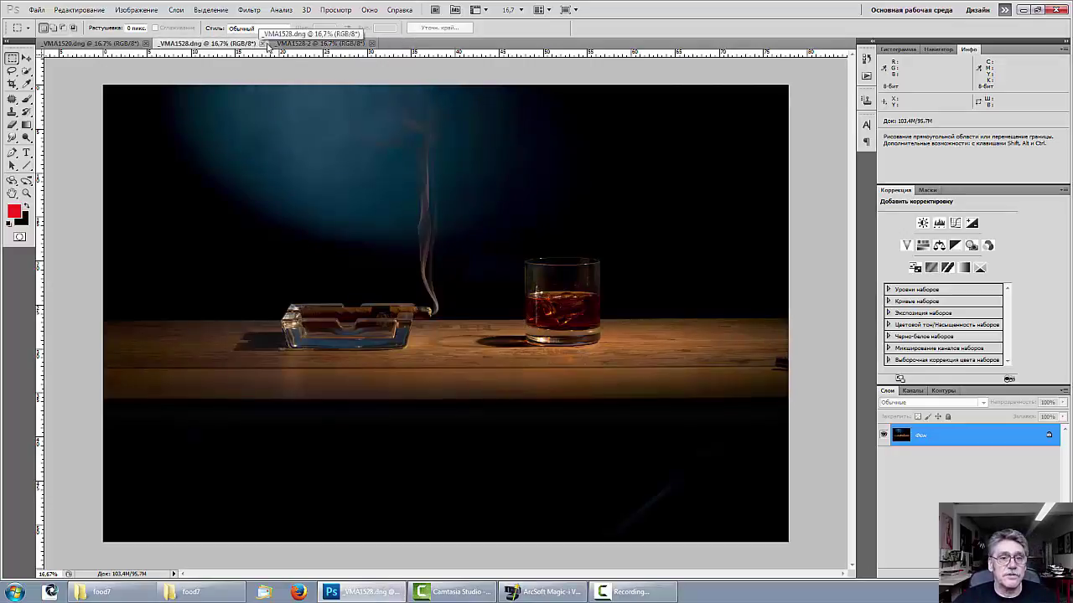
pyautogui.click(262, 44)
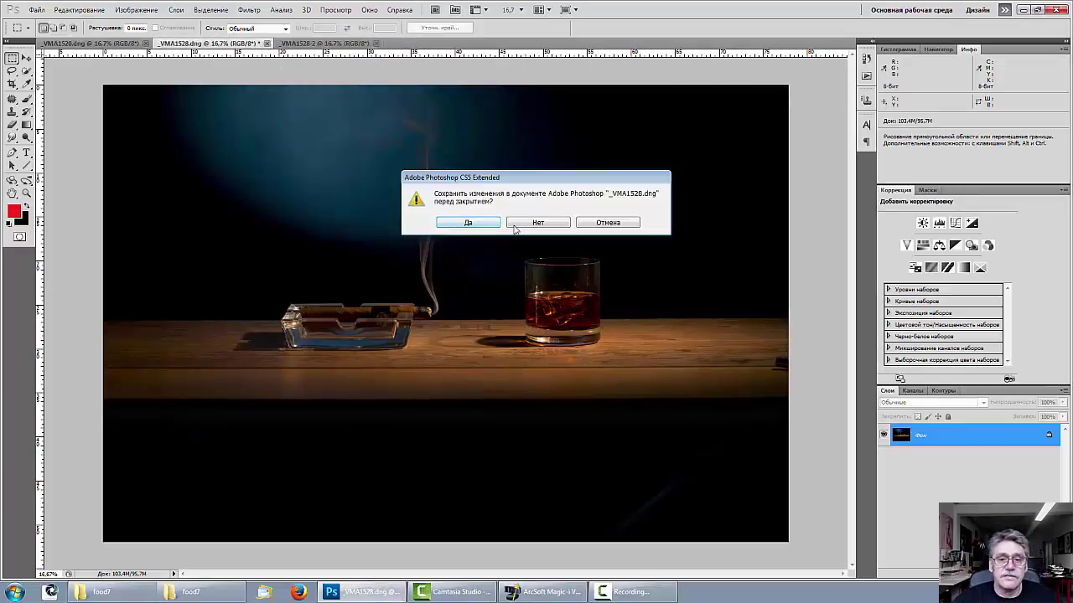
pyautogui.click(525, 222)
# Copy the entire _VMA1520.dng fire image and paste it as a new layer into _VMA1528-2
pyautogui.click(108, 43)
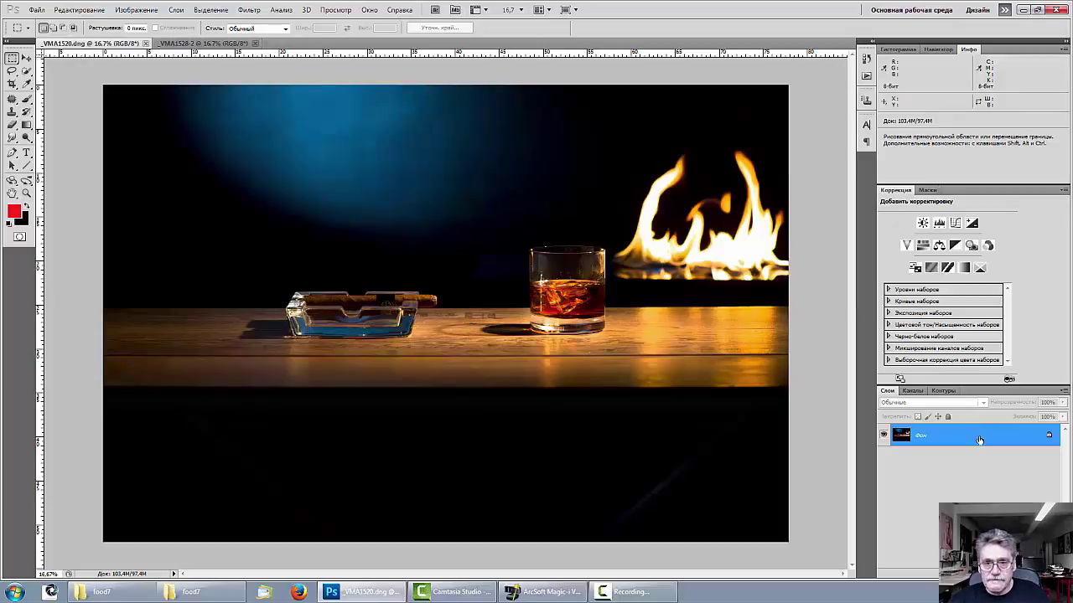
pyautogui.press('ctrl')
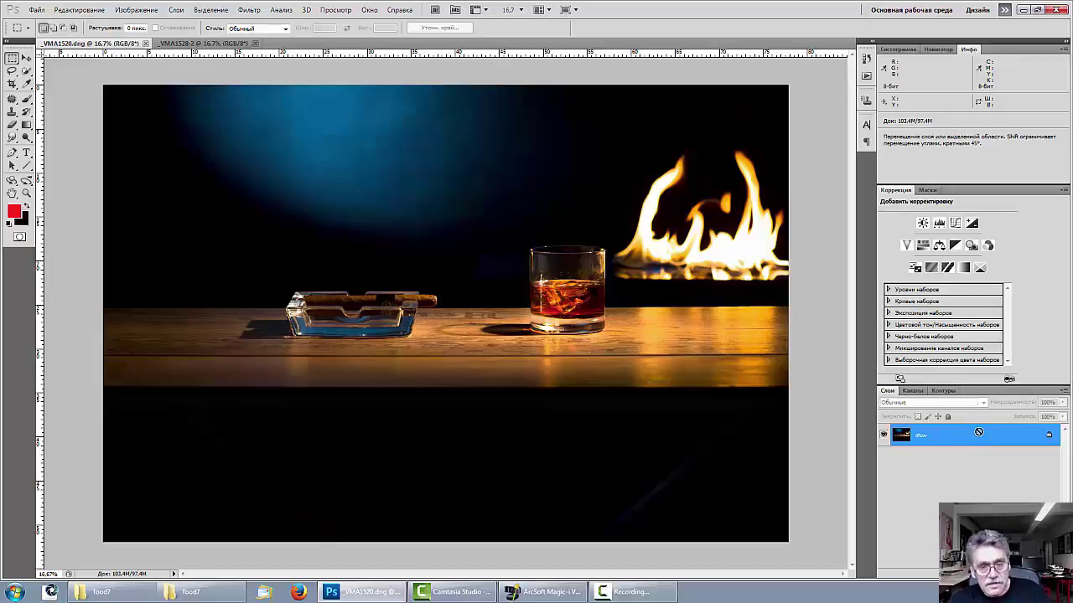
pyautogui.hotkey('ctrl', 'a')
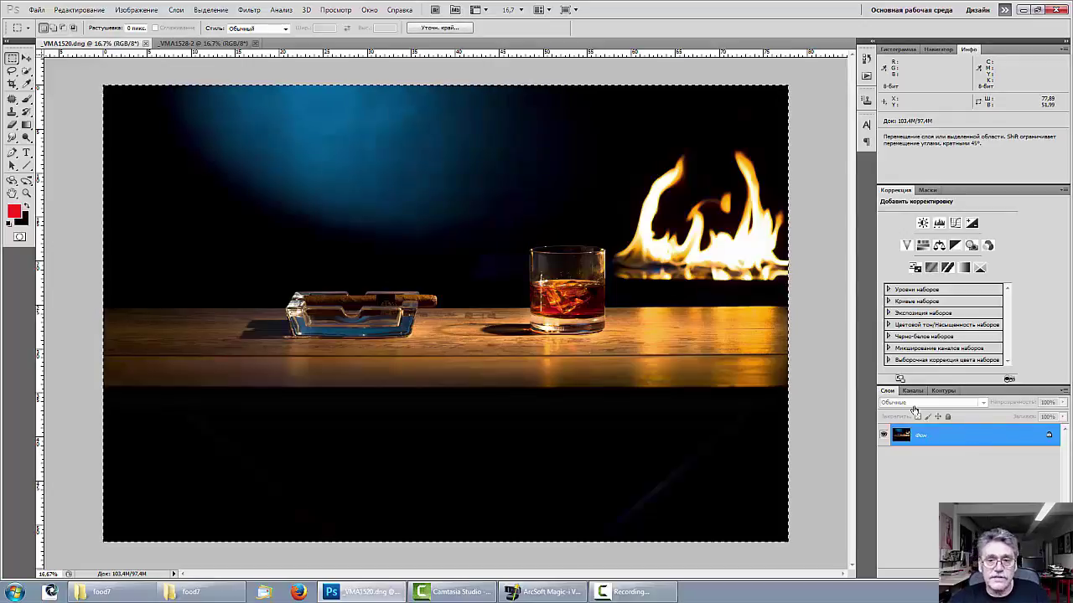
pyautogui.click(181, 44)
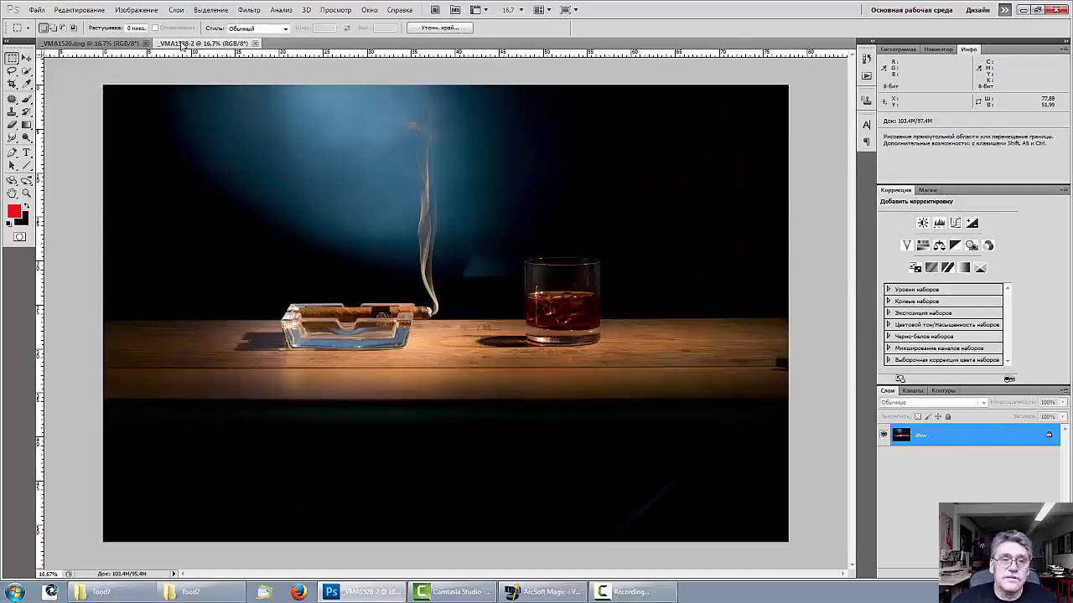
pyautogui.press('ctrl')
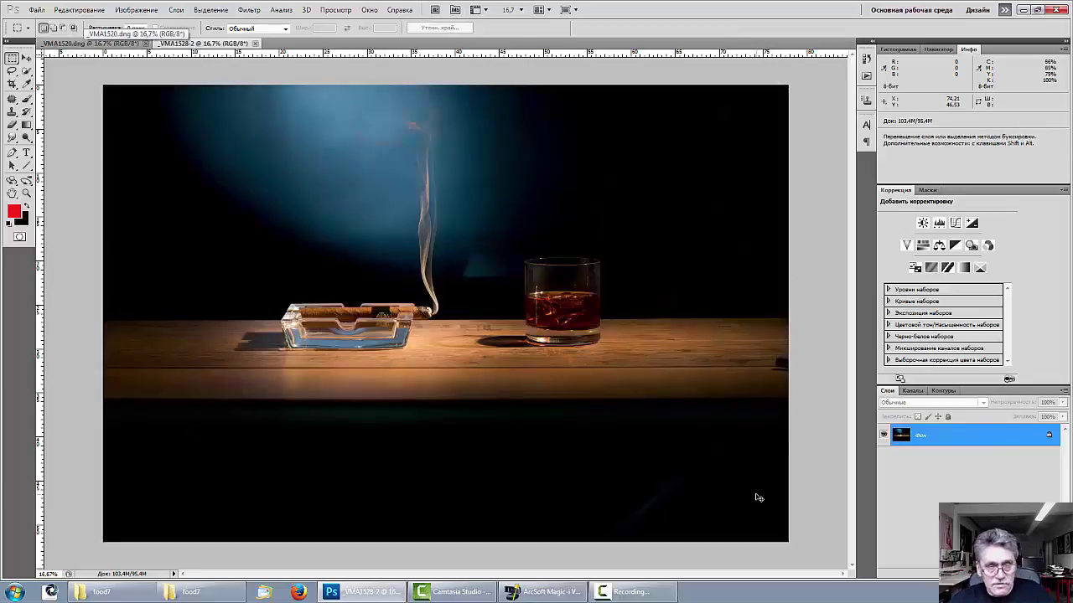
pyautogui.hotkey('ctrl', 'v')
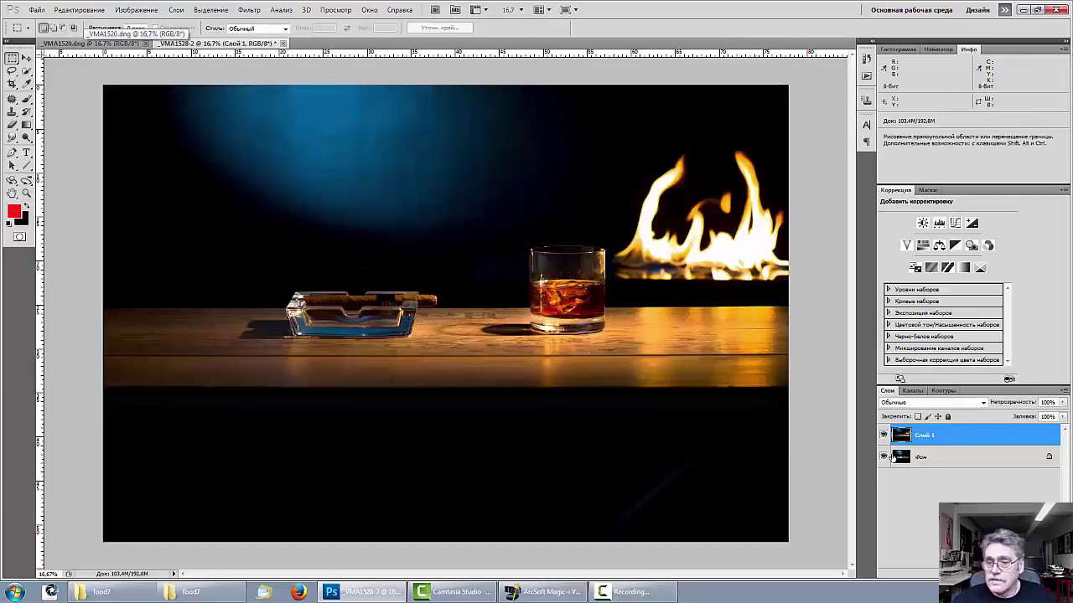
# Lower the pasted layer's opacity to 46% and move it so its glass and ashtray align with the background photo
pyautogui.moveTo(1011, 409); pyautogui.dragTo(979, 407)
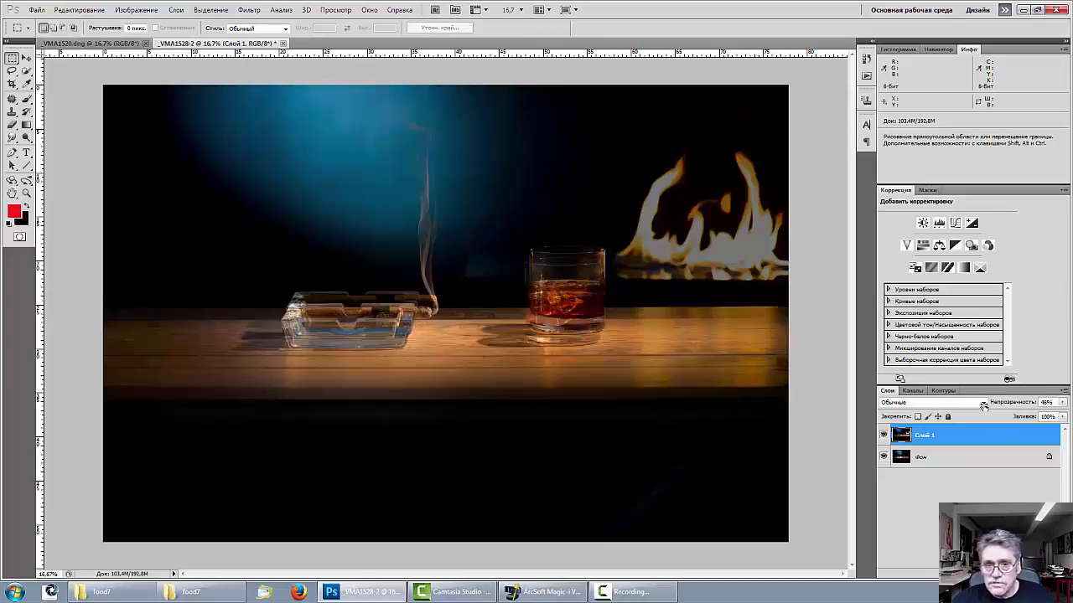
pyautogui.click(26, 57)
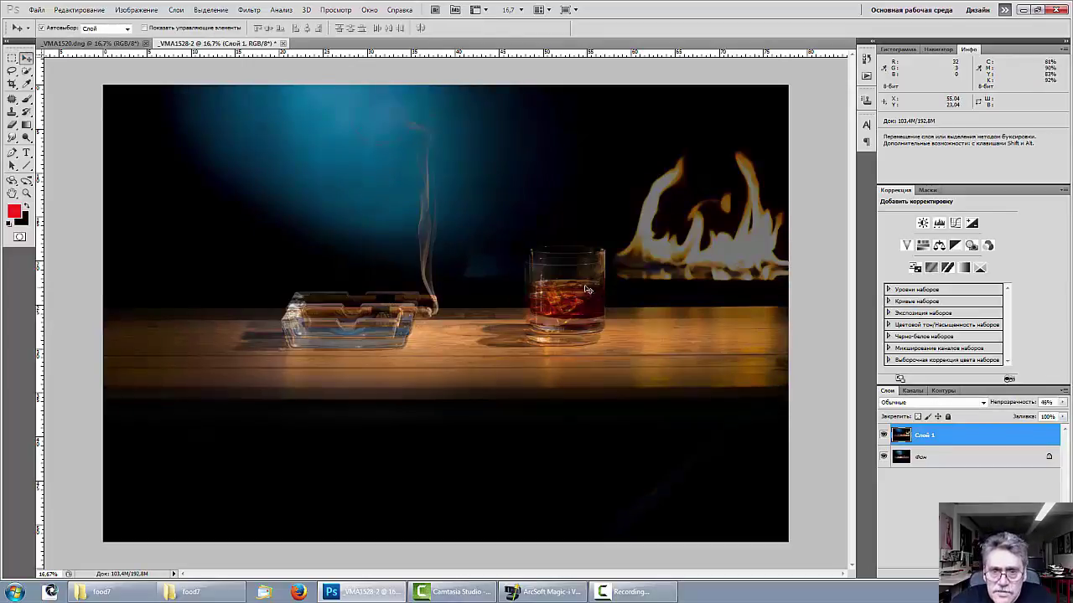
pyautogui.moveTo(585, 290); pyautogui.dragTo(582, 300)
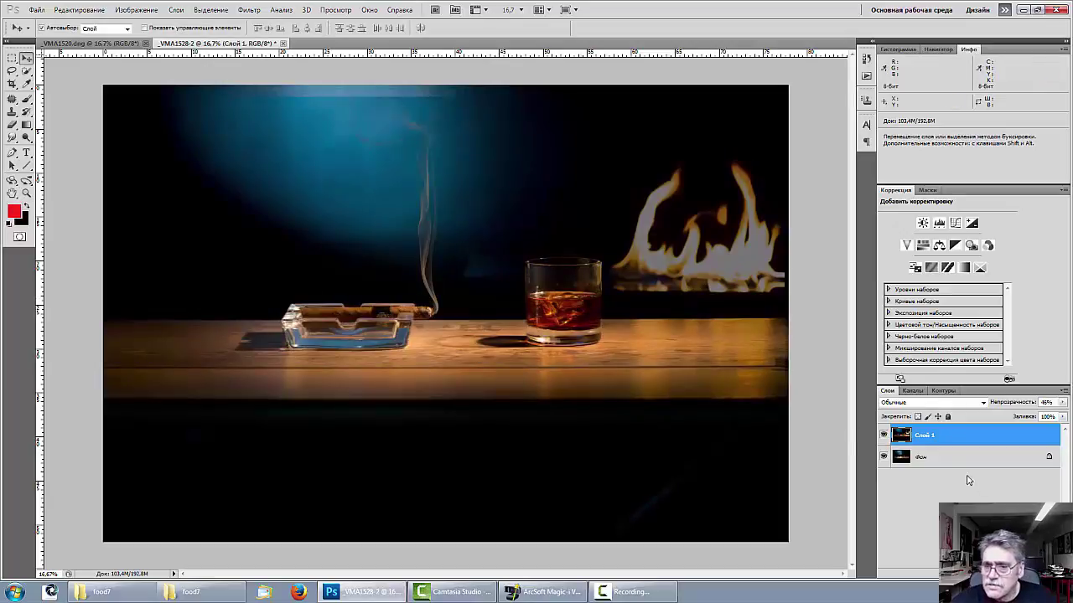
# Restore the pasted fire layer's opacity to 100%, unlock the background into a regular layer, and select both layers
pyautogui.moveTo(1001, 404); pyautogui.dragTo(1070, 405)
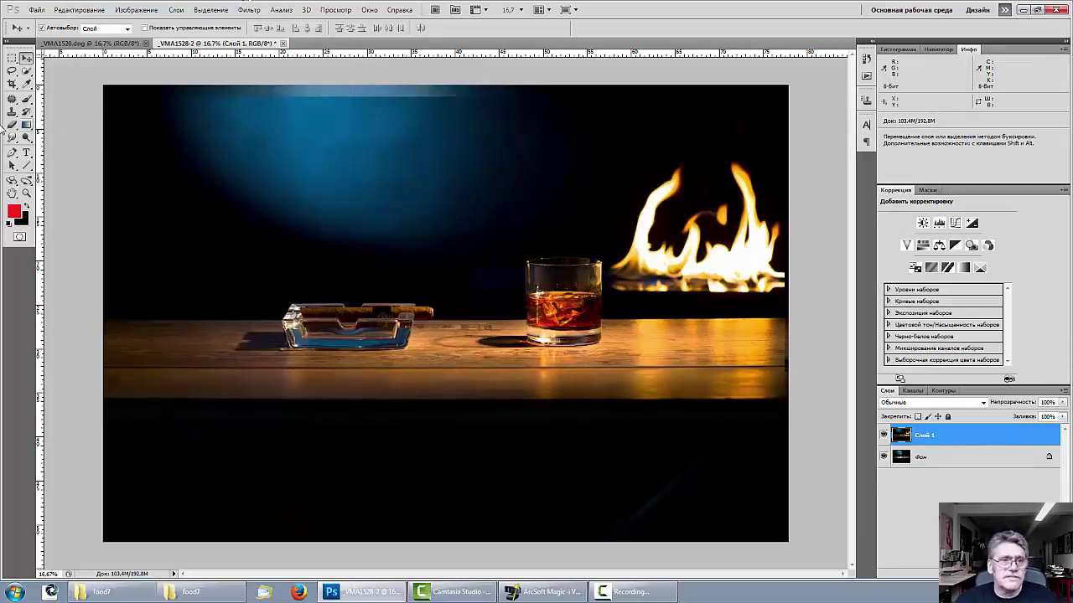
pyautogui.click(12, 84)
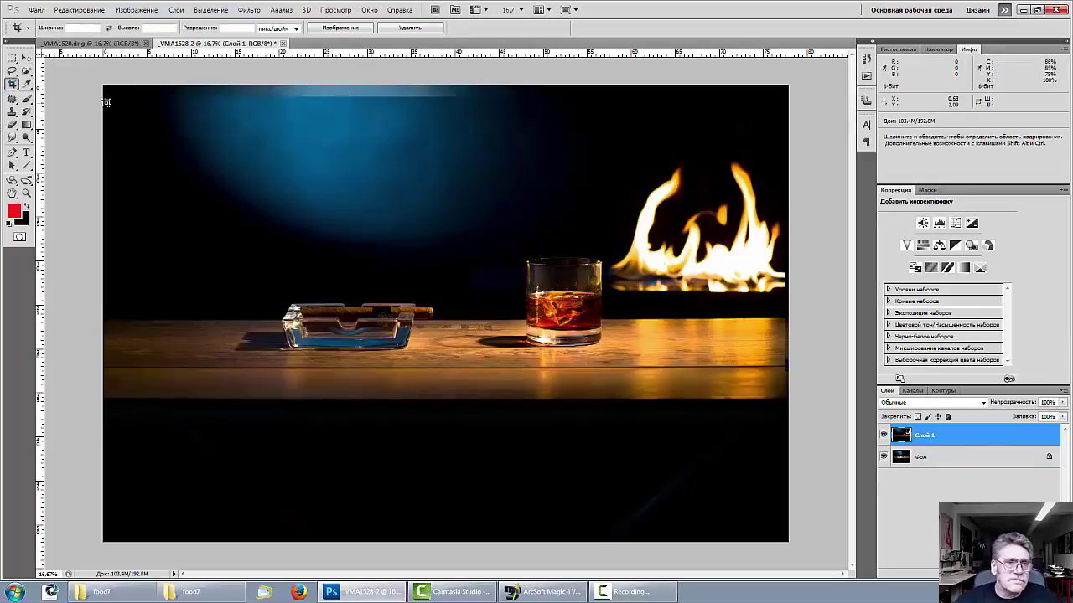
pyautogui.keyDown('shift'); pyautogui.click(963, 458); pyautogui.keyUp('shift')
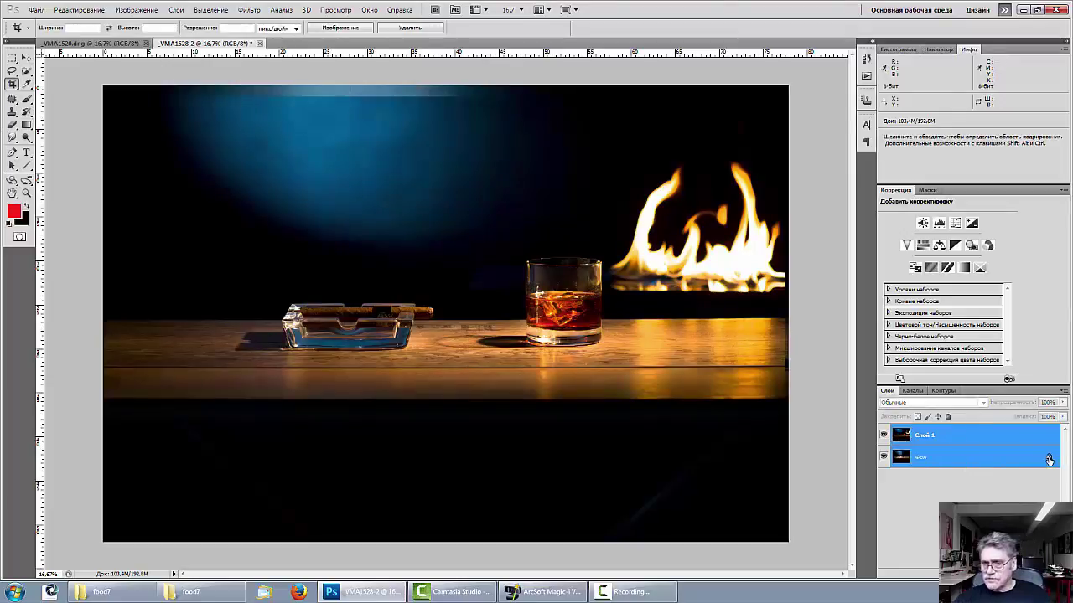
pyautogui.moveTo(1049, 460); pyautogui.dragTo(1054, 471)
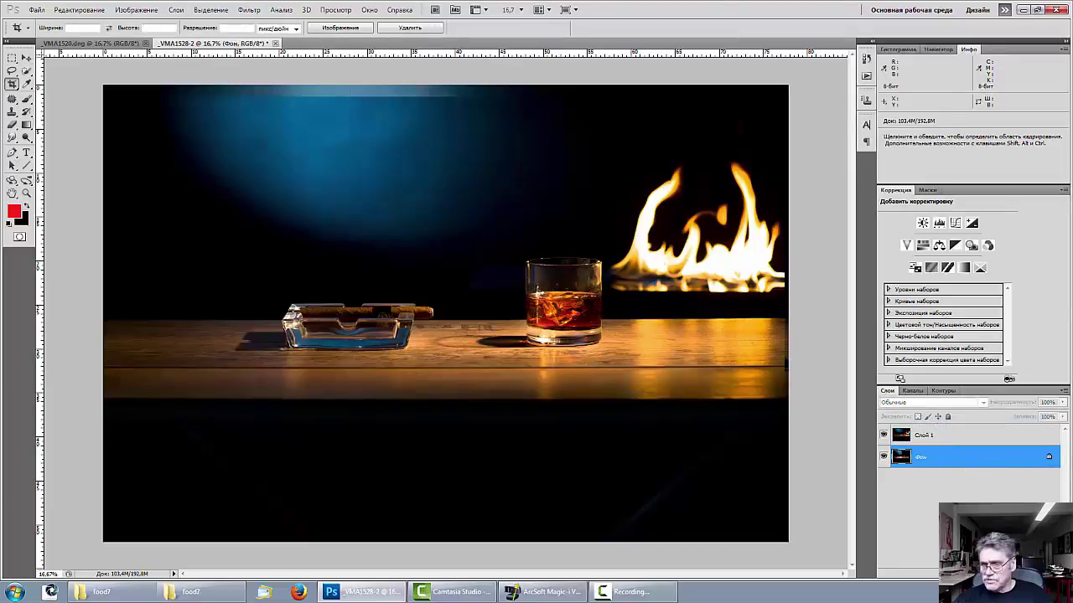
pyautogui.moveTo(1054, 520); pyautogui.dragTo(1053, 573)
pyautogui.keyDown('shift'); pyautogui.click(936, 440); pyautogui.keyUp('shift')
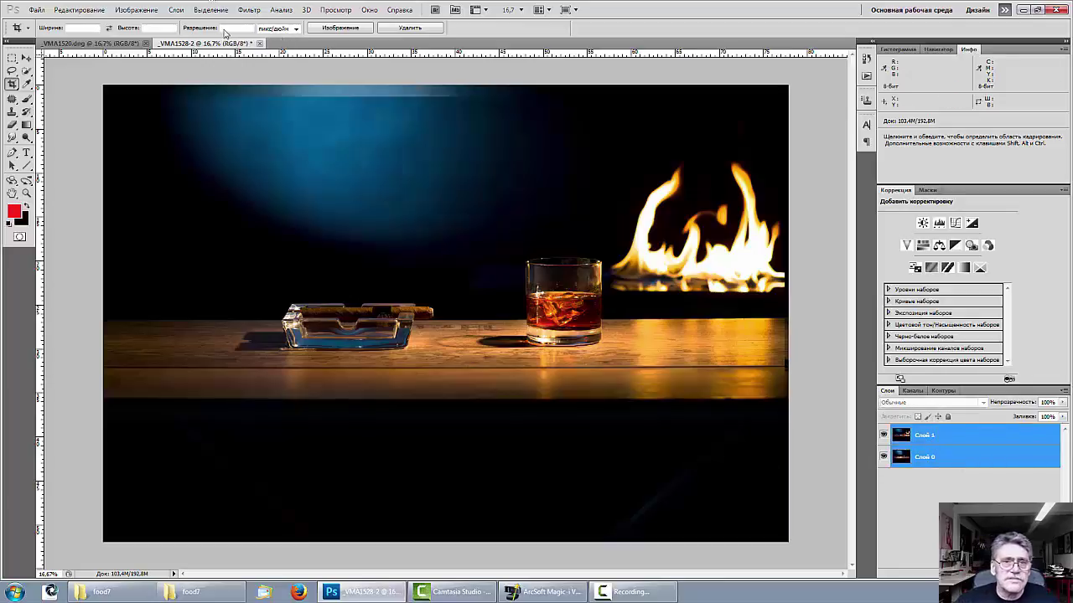
# Crop the image to a full-width strip from just below the pale upper band to the table's front edge, about 77.9 by 34.4 ruler units
pyautogui.moveTo(280, 53); pyautogui.dragTo(321, 17)
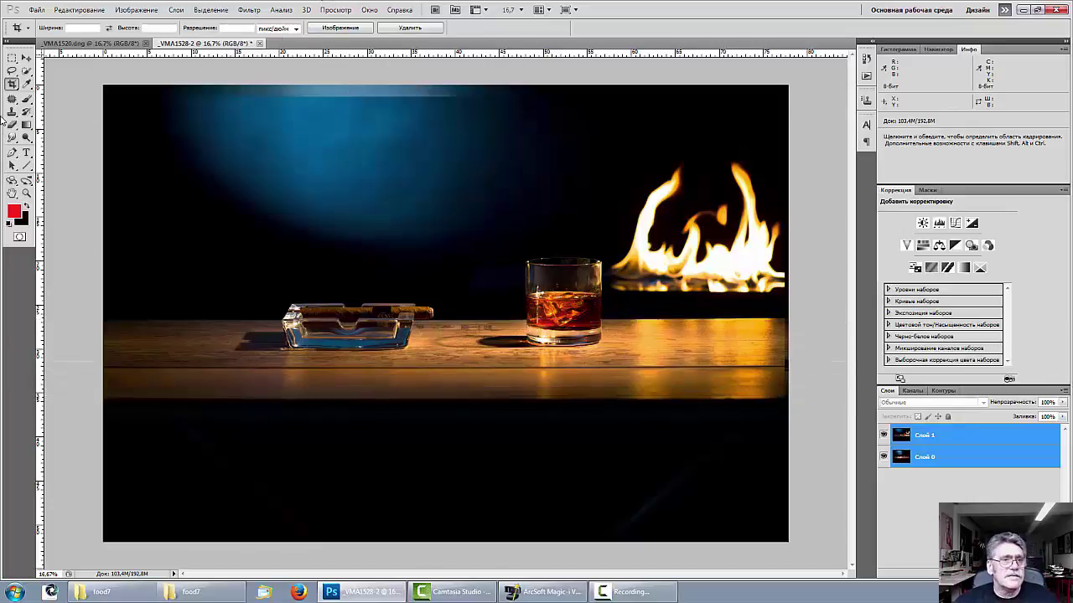
pyautogui.moveTo(101, 98); pyautogui.dragTo(802, 399)
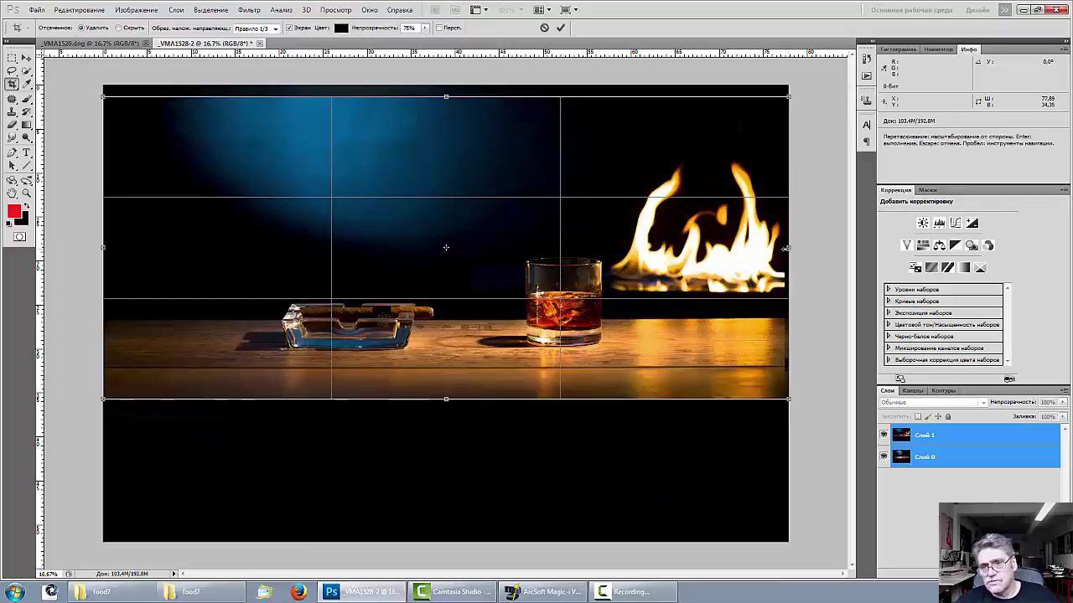
pyautogui.doubleClick(658, 298)
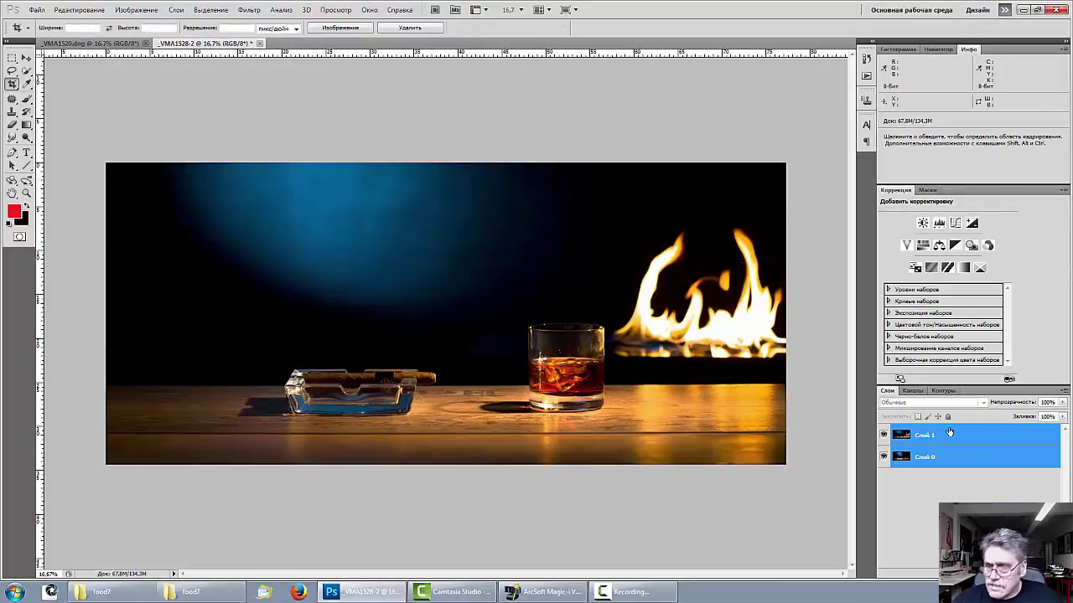
# Compare the fire layer with the smoke layer beneath it by switching its visibility, and add a layer mask to the fire layer
pyautogui.click(948, 435)
pyautogui.click(883, 435)
pyautogui.click(883, 435)
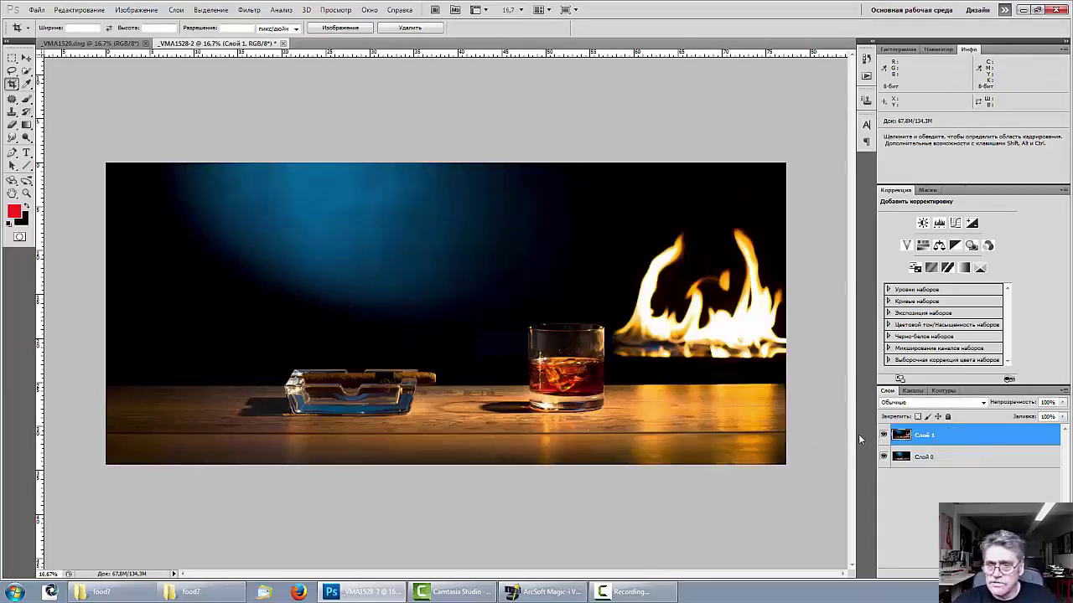
pyautogui.click(883, 435)
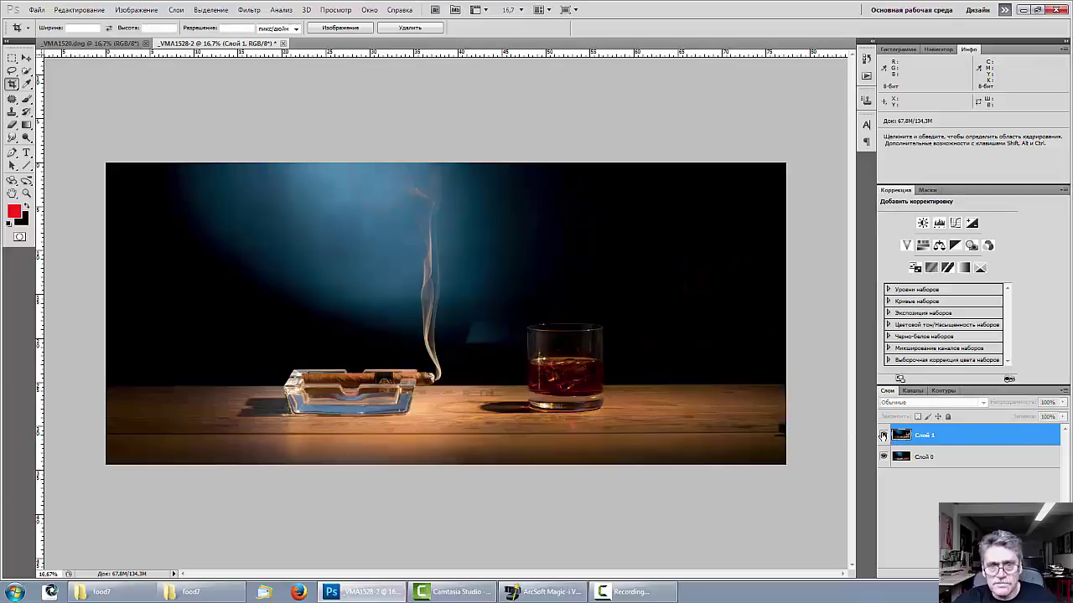
pyautogui.click(883, 435)
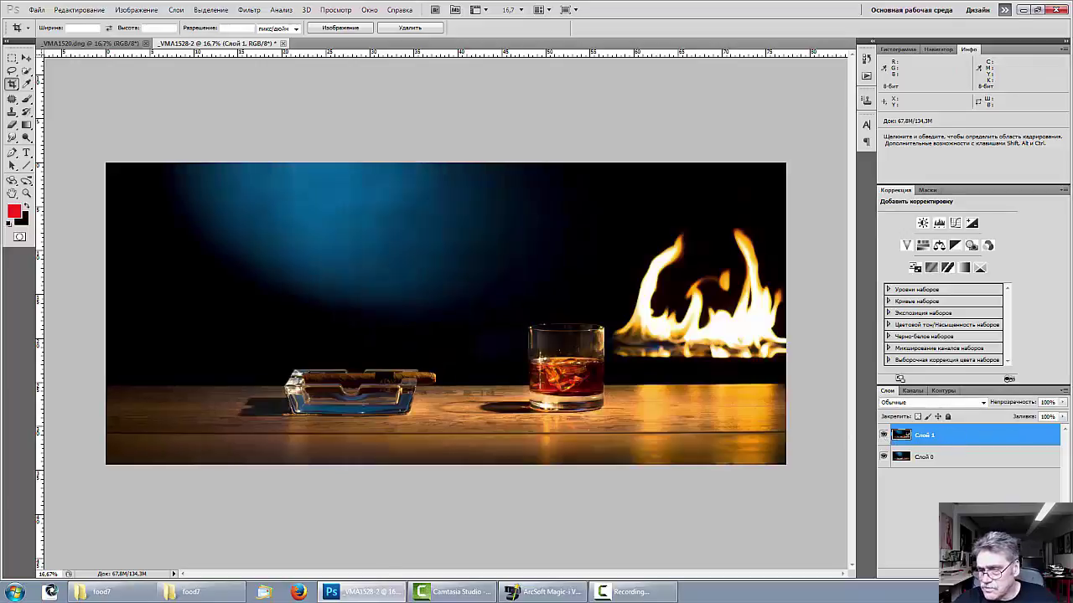
pyautogui.click(959, 570)
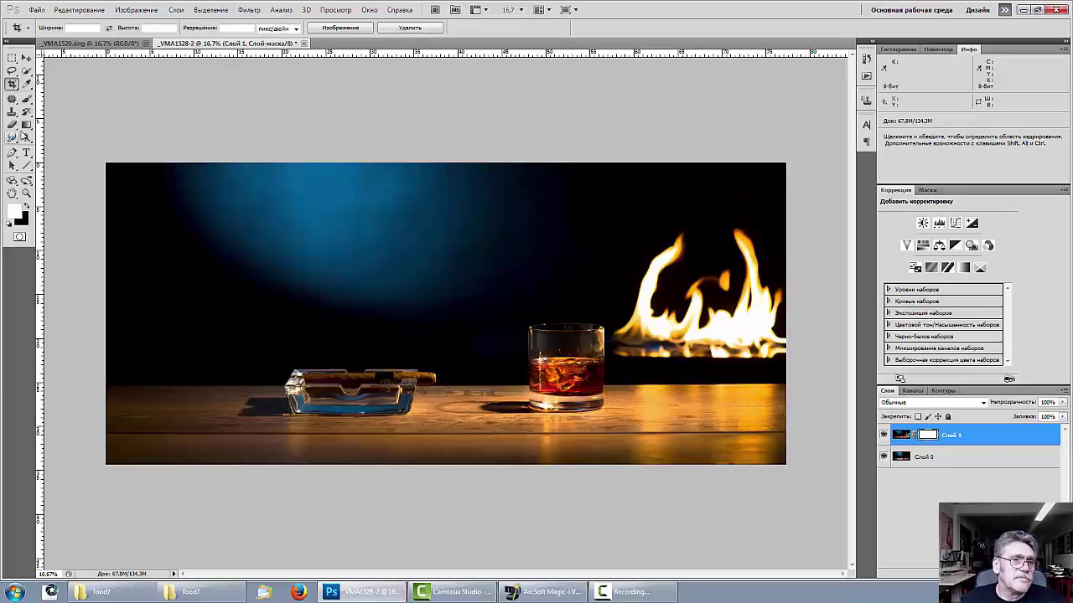
# Apply horizontal black-to-transparent gradients on the fire layer's mask from the ashtray side toward the glass to reveal the smoke below
pyautogui.click(26, 125)
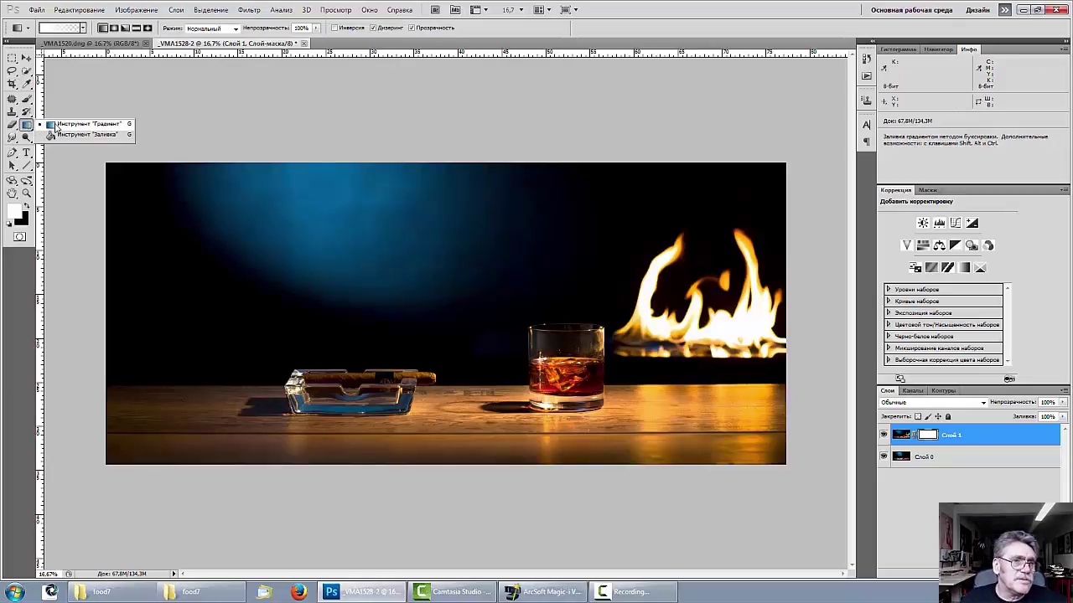
pyautogui.click(56, 125)
pyautogui.click(26, 208)
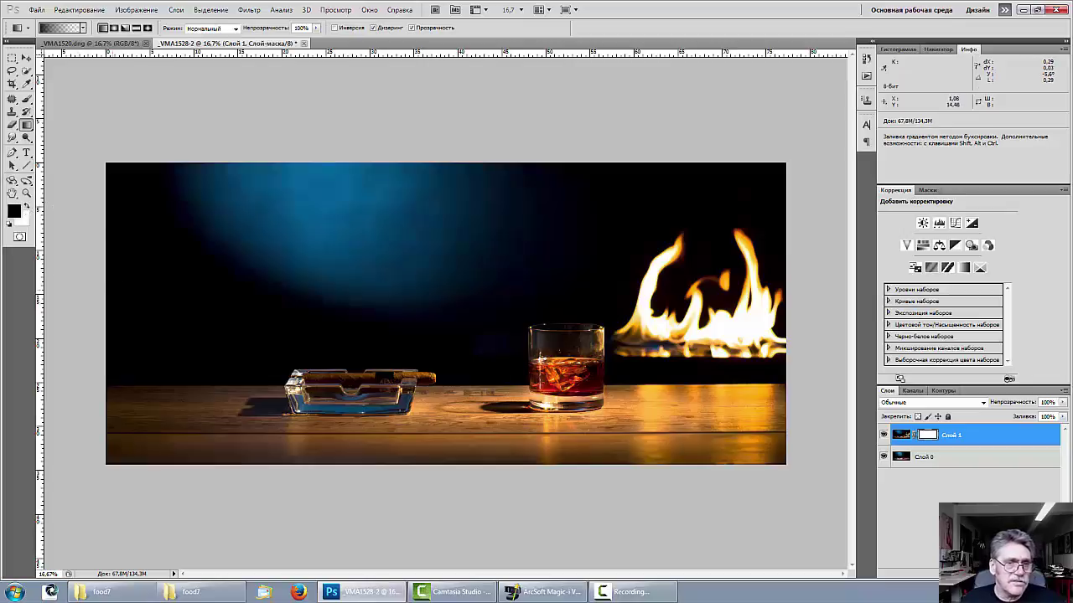
pyautogui.moveTo(114, 287); pyautogui.dragTo(385, 290)
pyautogui.moveTo(255, 316); pyautogui.dragTo(506, 312)
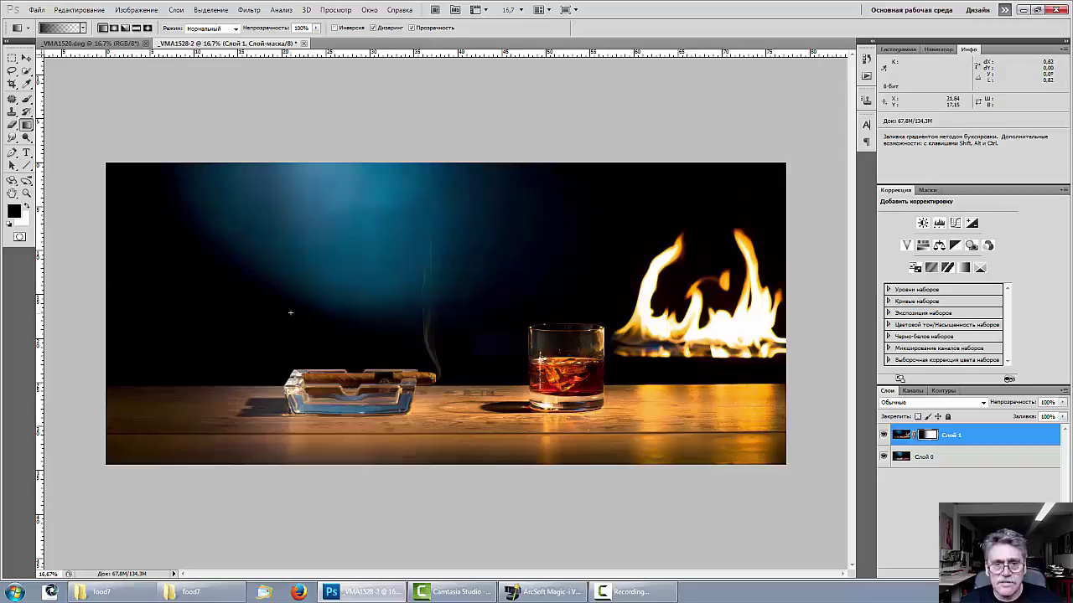
pyautogui.moveTo(288, 312); pyautogui.dragTo(506, 312)
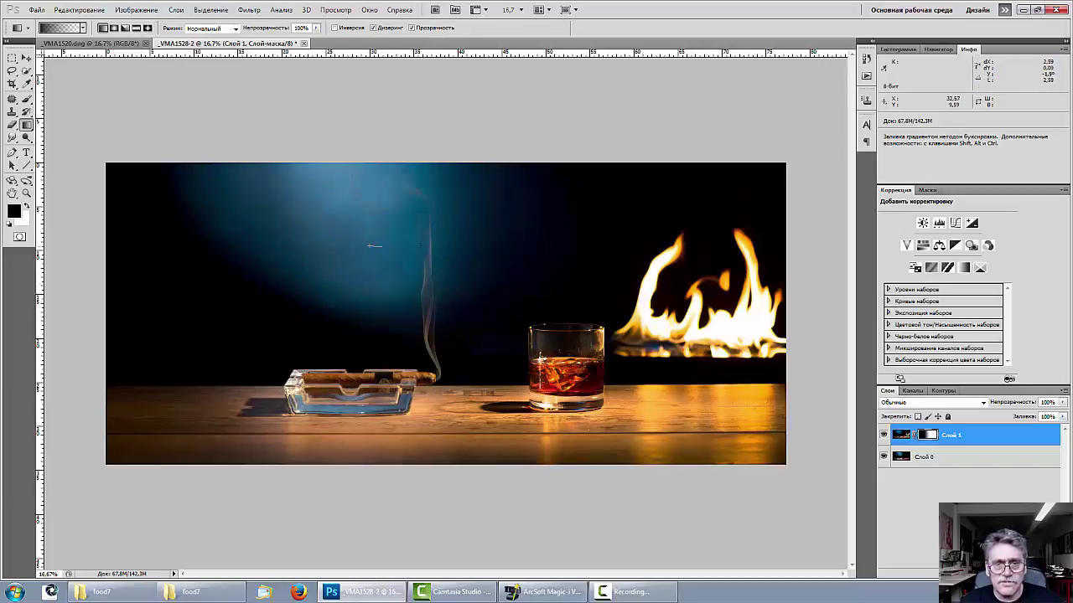
pyautogui.moveTo(372, 245); pyautogui.dragTo(516, 245)
pyautogui.moveTo(298, 242); pyautogui.dragTo(575, 240)
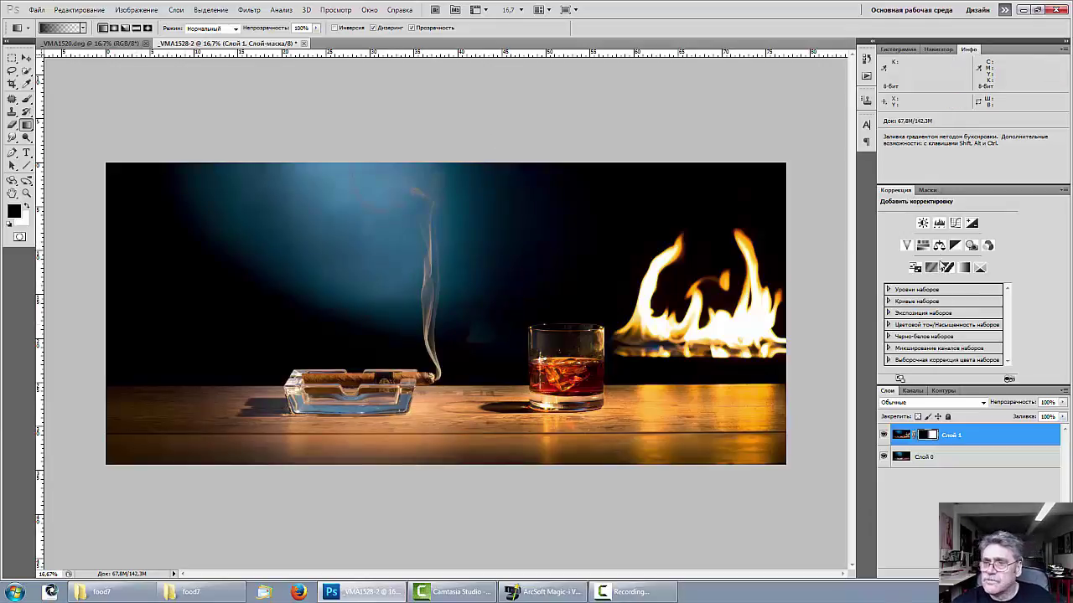
# Add clipped Levels adjustments to both photo layers, with a black input of 39 for the fire layer and 37 for the smoke layer
pyautogui.click(938, 223)
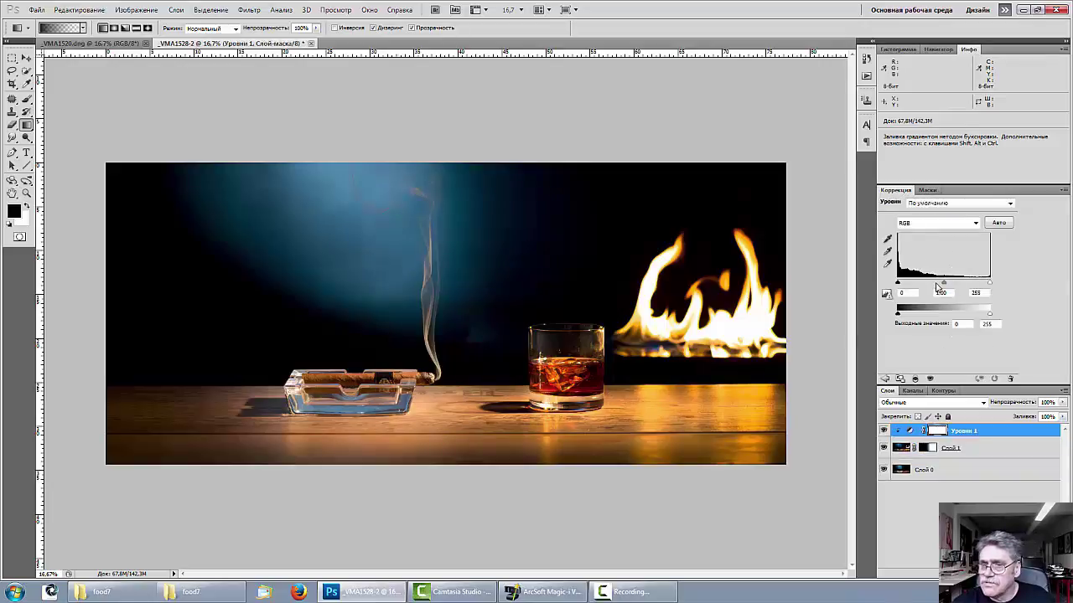
pyautogui.moveTo(899, 287); pyautogui.dragTo(911, 286)
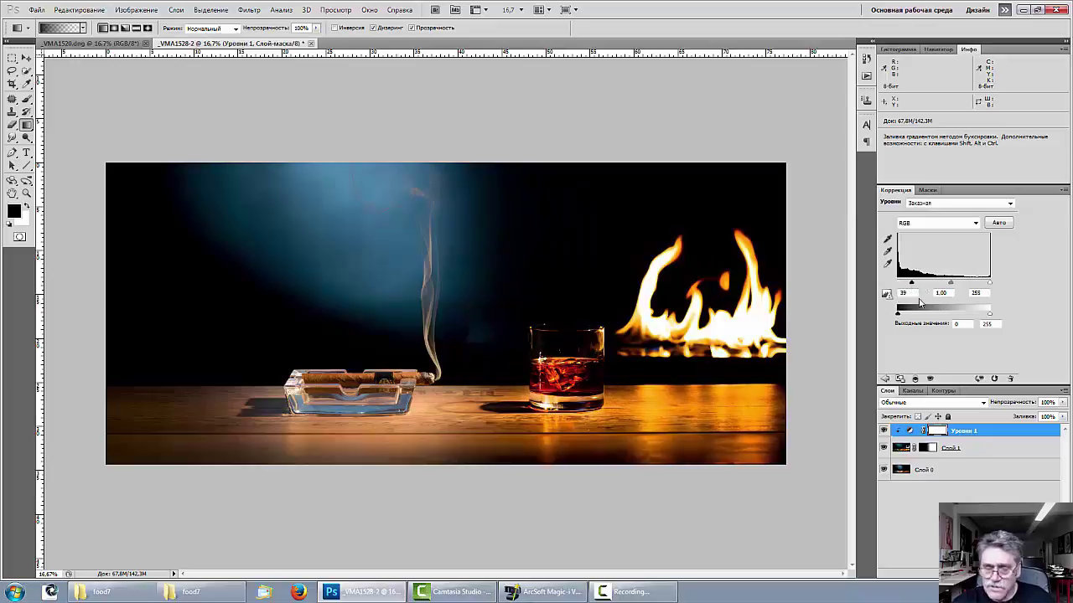
pyautogui.click(982, 471)
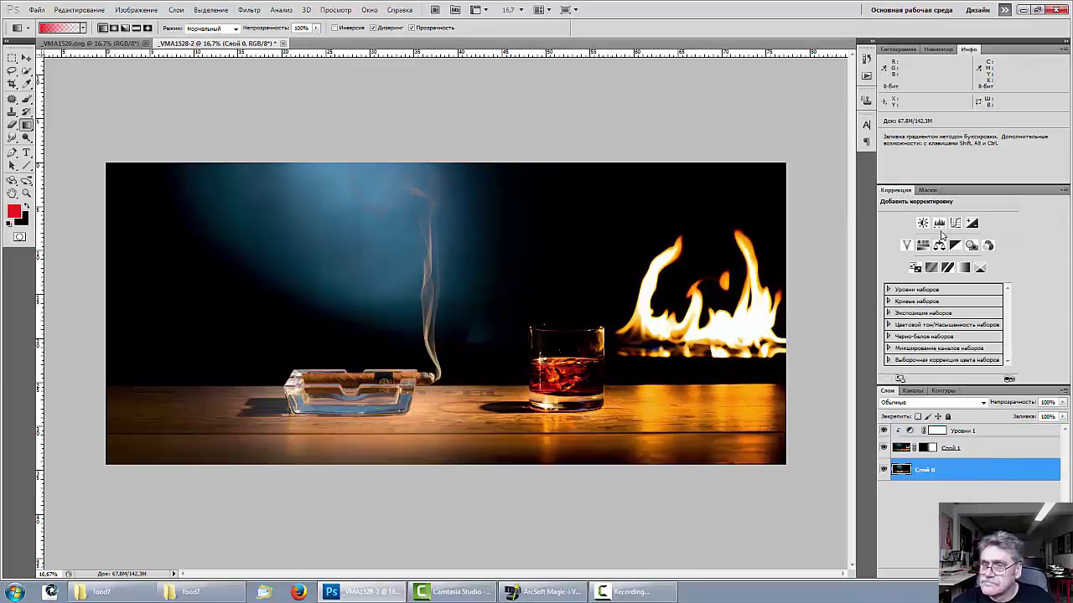
pyautogui.click(938, 222)
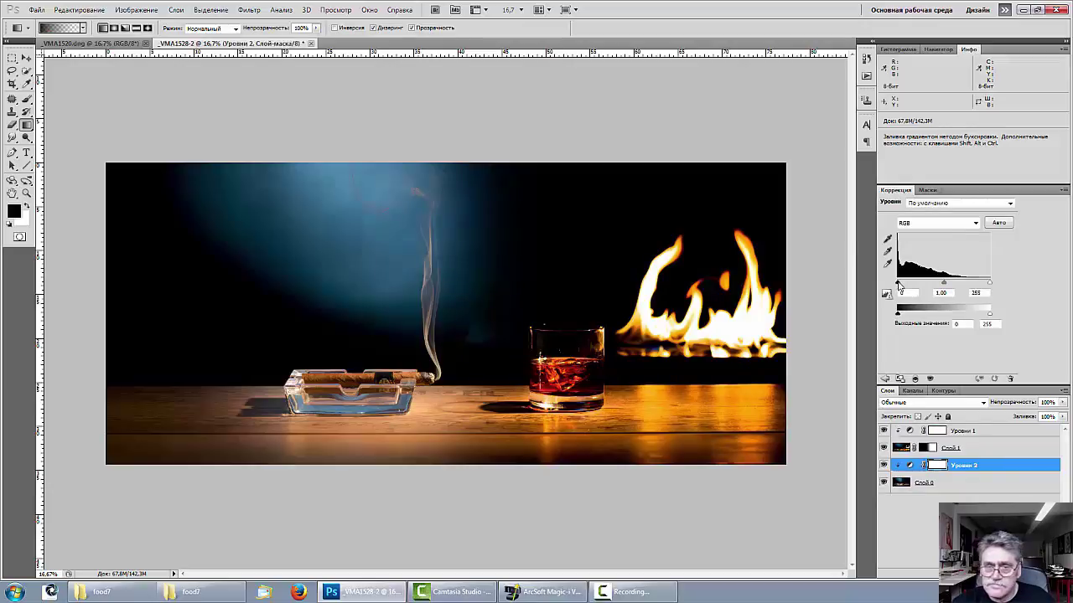
pyautogui.moveTo(899, 286); pyautogui.dragTo(902, 286)
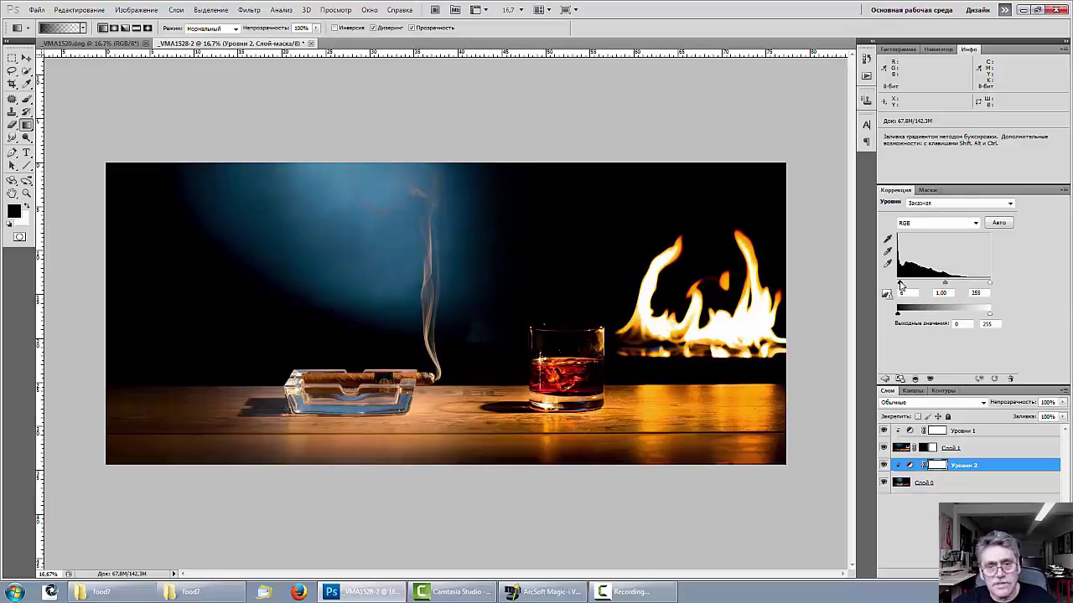
pyautogui.moveTo(901, 286); pyautogui.dragTo(915, 285)
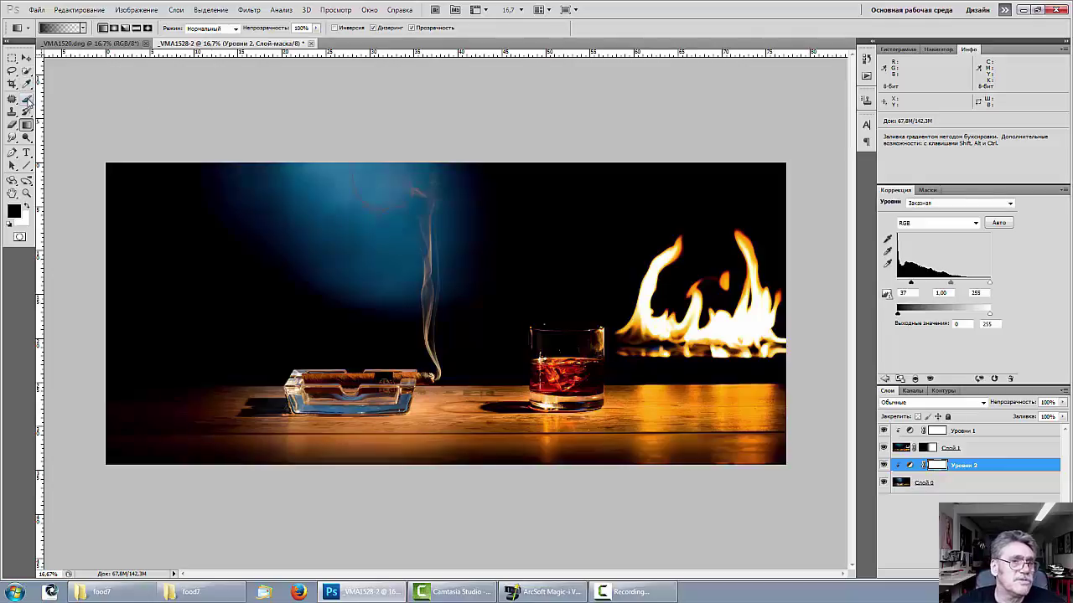
# Paint black along the smoke column on the lower Levels mask with a soft brush of size 162 and 0% hardness
pyautogui.click(27, 98)
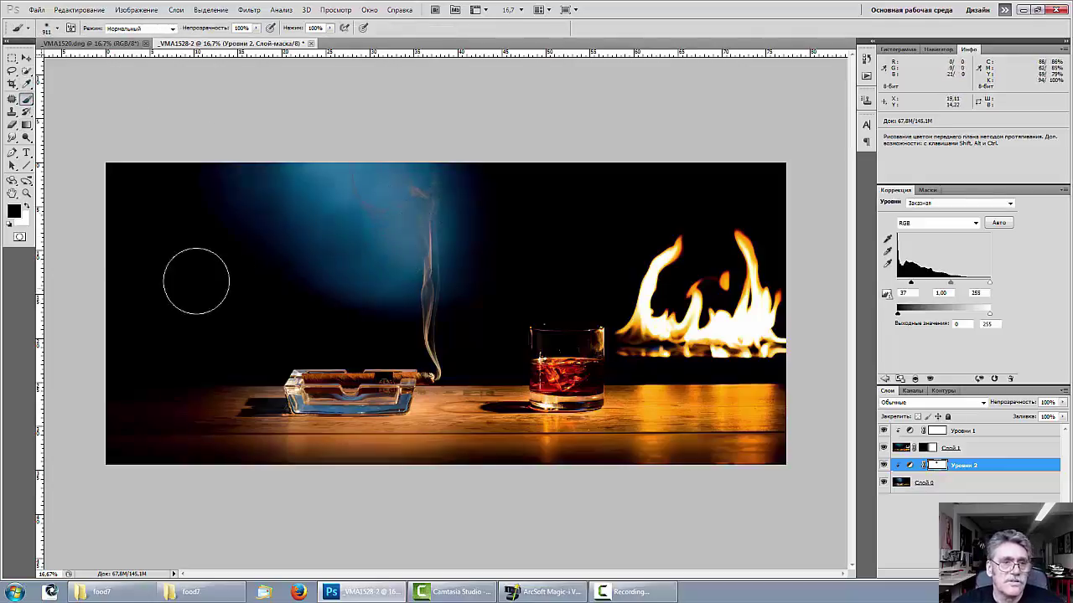
pyautogui.rightClick(371, 309)
pyautogui.moveTo(475, 331); pyautogui.dragTo(451, 332)
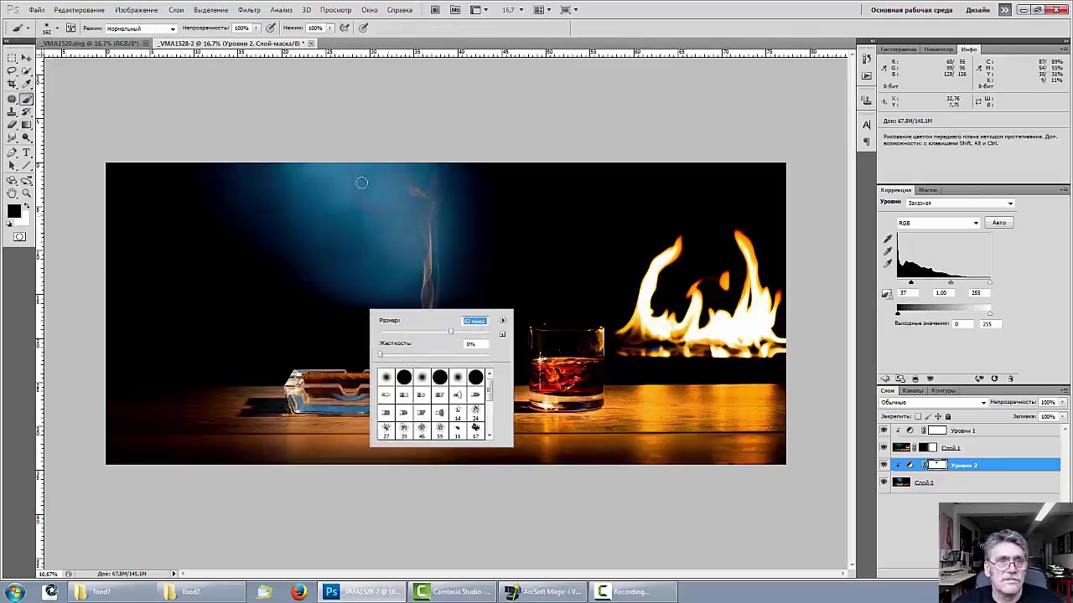
pyautogui.moveTo(431, 266); pyautogui.dragTo(434, 362)
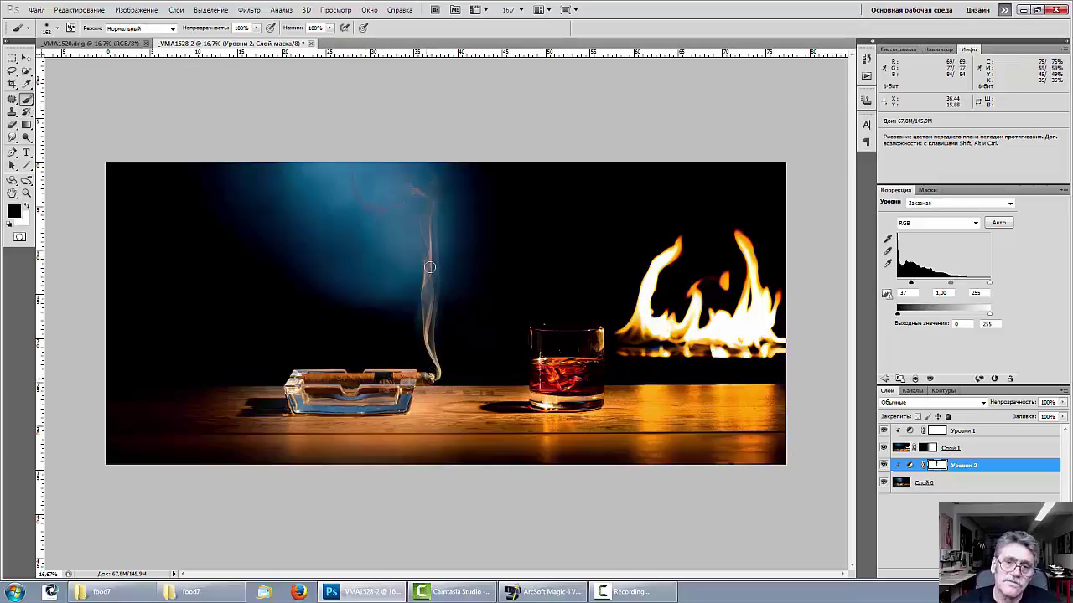
pyautogui.moveTo(429, 267)
pyautogui.mouseDown()
pyautogui.moveTo(427, 170)
pyautogui.moveTo(421, 179)
pyautogui.moveTo(395, 169)
pyautogui.moveTo(433, 196)
pyautogui.mouseUp()
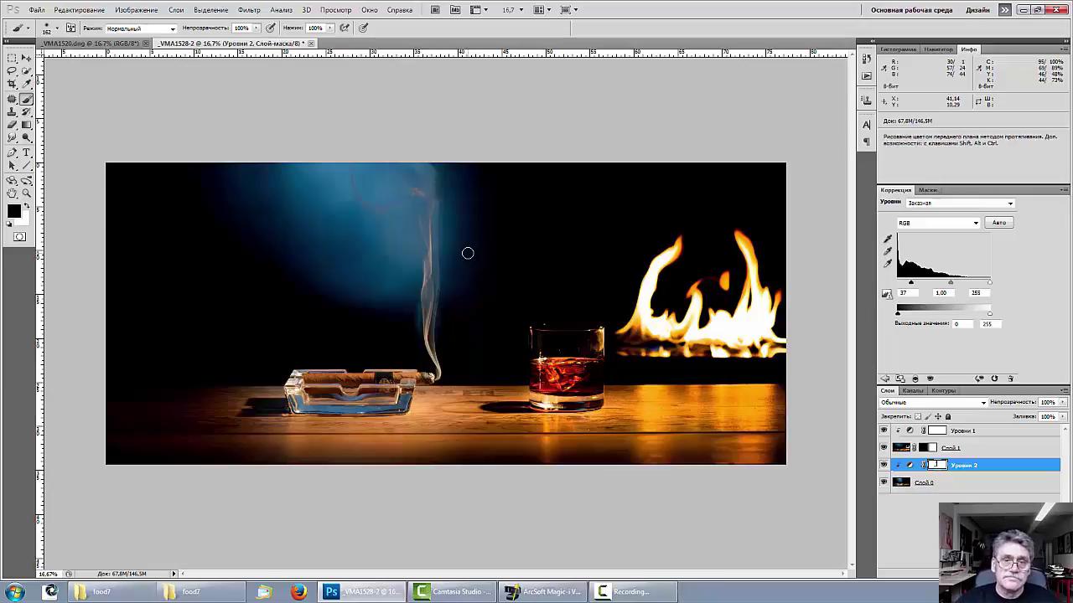
# Enlarge the brush to 2500 and paint over the upper blue glow on the lower Levels mask
pyautogui.rightClick(467, 253)
pyautogui.moveTo(452, 242); pyautogui.dragTo(491, 241)
pyautogui.press('Return')
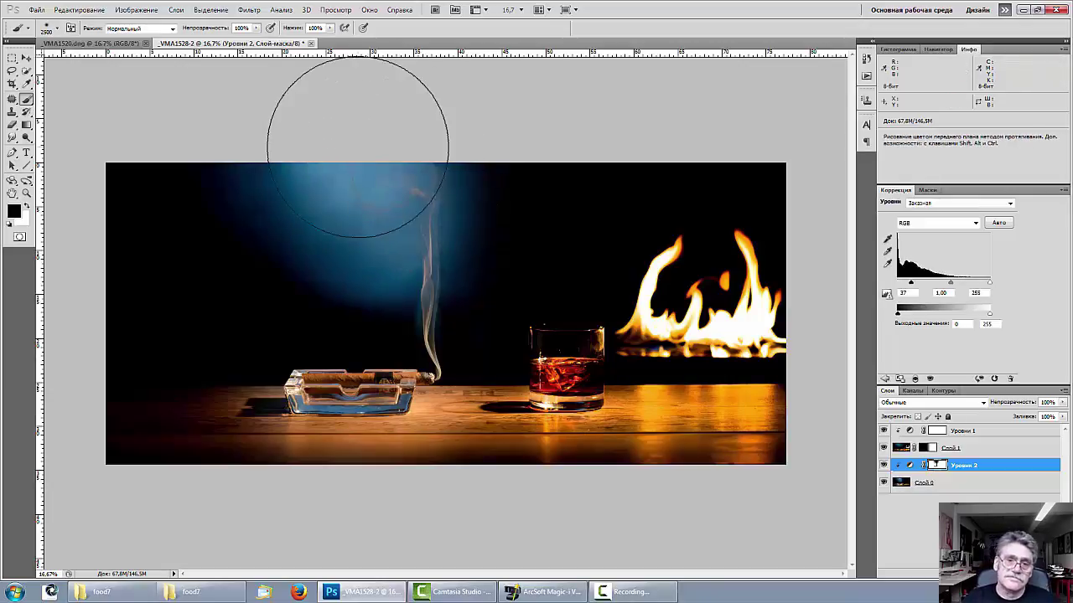
pyautogui.hotkey('ctrl', '-')
pyautogui.hotkey('ctrl', '-')
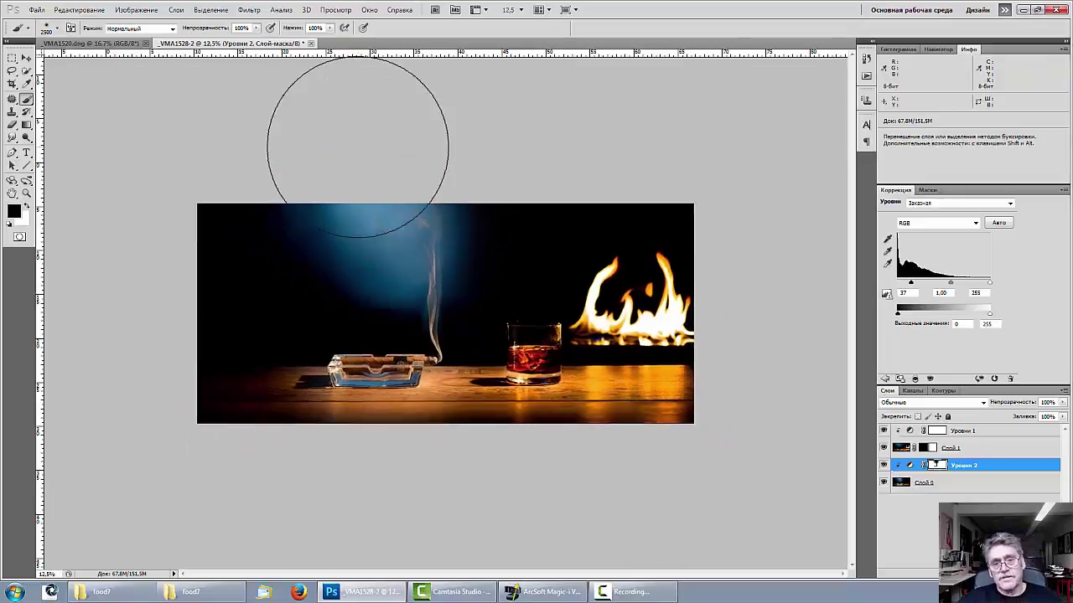
pyautogui.hotkey('ctrl', '+')
pyautogui.hotkey('ctrl', '+')
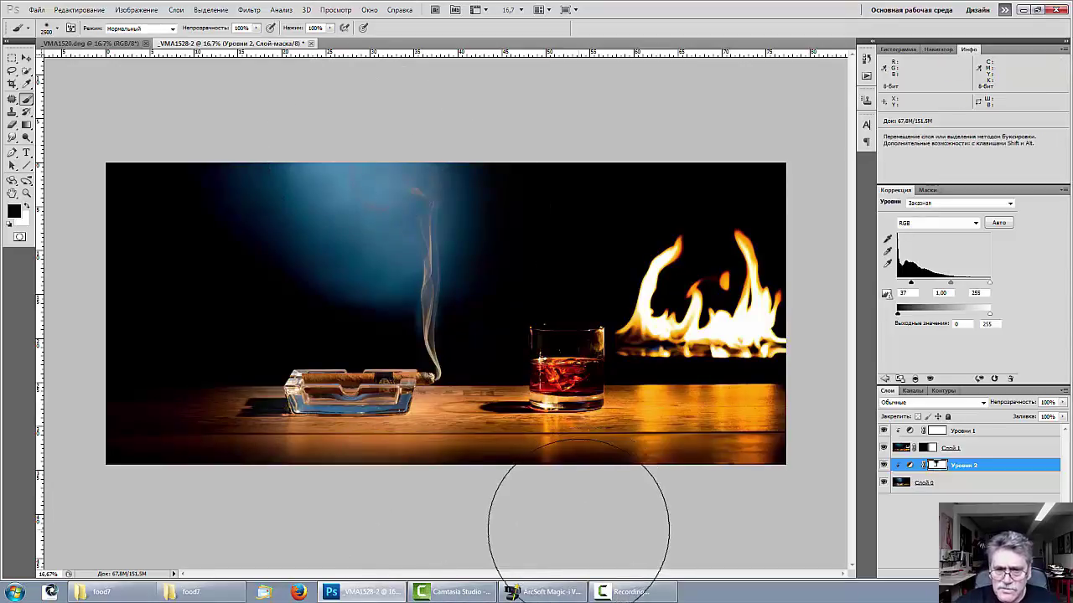
# Compare the glass and flames up close with the upper Levels adjustment hidden and shown
pyautogui.hotkey('ctrl', '+')
pyautogui.hotkey('ctrl', '+')
pyautogui.hotkey('ctrl', '+')
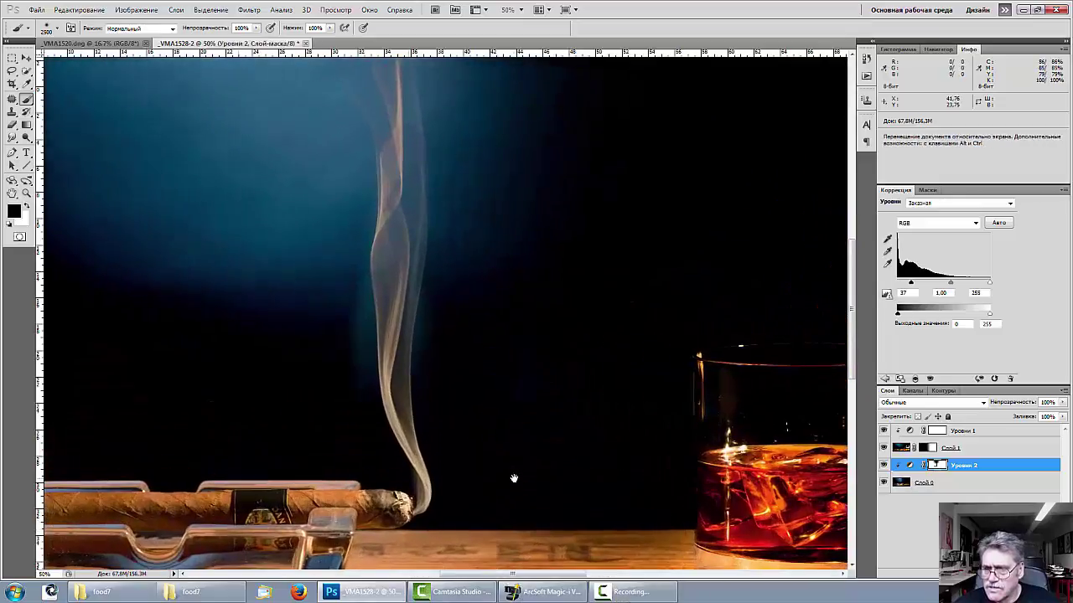
pyautogui.moveTo(500, 444); pyautogui.dragTo(173, 441)
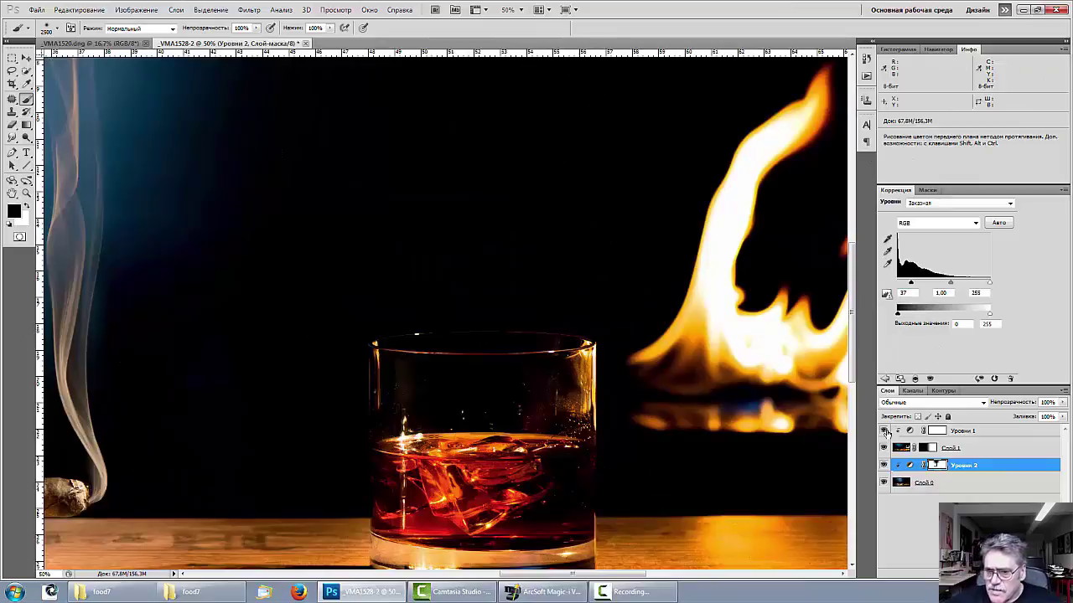
pyautogui.click(884, 431)
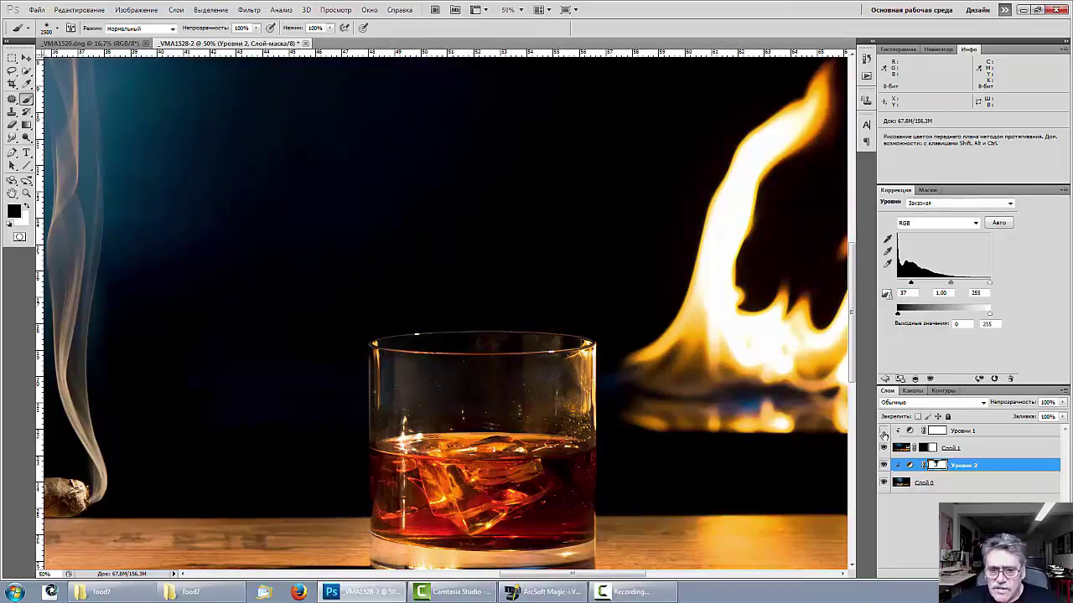
pyautogui.click(884, 431)
pyautogui.click(885, 432)
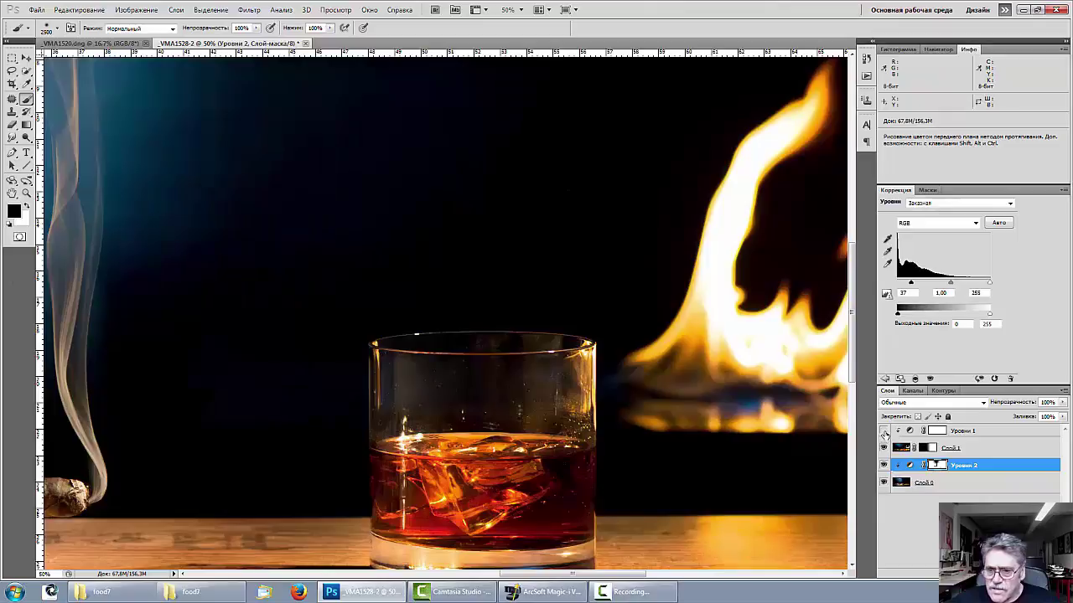
pyautogui.click(884, 432)
pyautogui.click(884, 431)
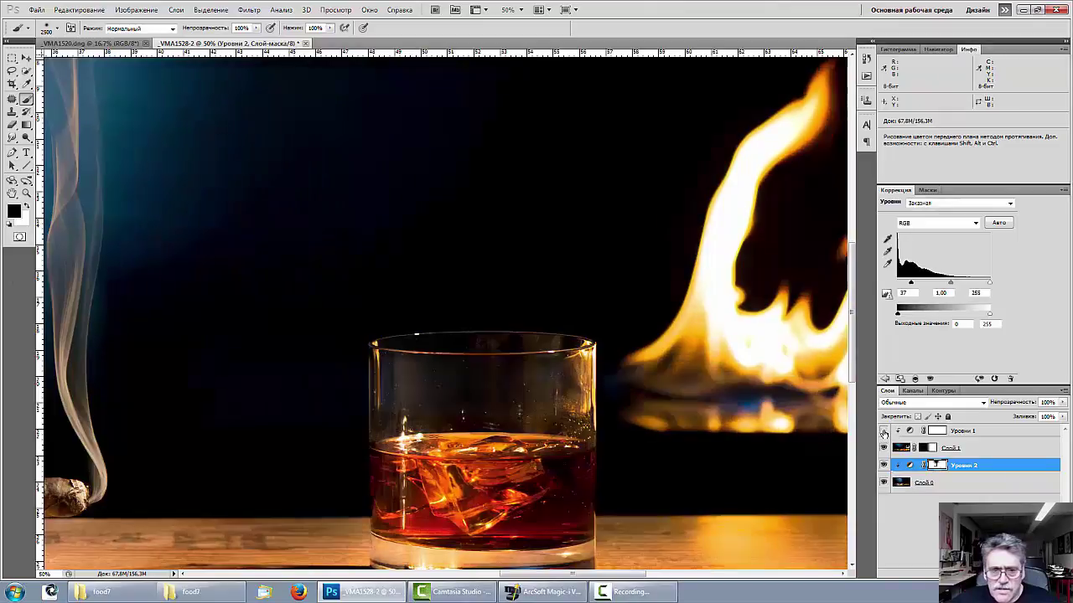
pyautogui.click(884, 431)
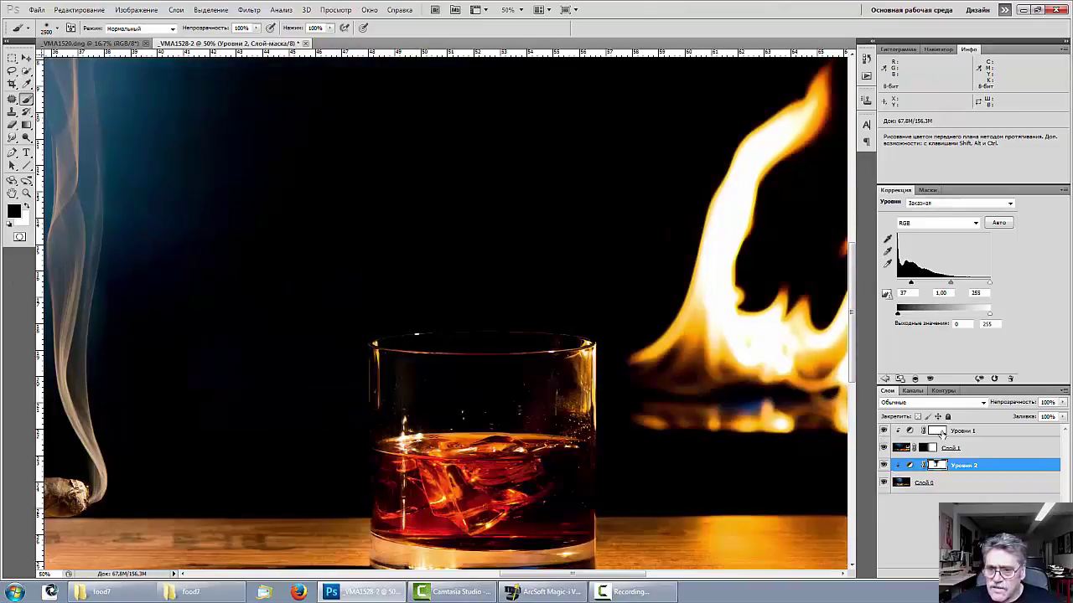
# Paint black over the glass rim and upper glass on the upper Levels mask with a brush of size 86 and 0% hardness
pyautogui.click(939, 431)
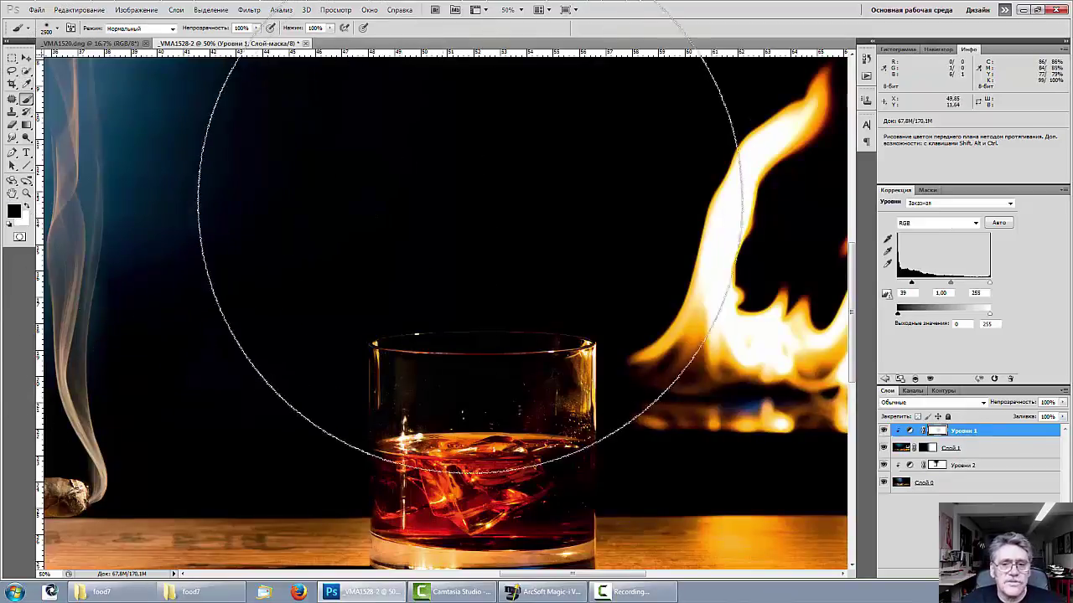
pyautogui.rightClick(477, 218)
pyautogui.moveTo(594, 239); pyautogui.dragTo(533, 241)
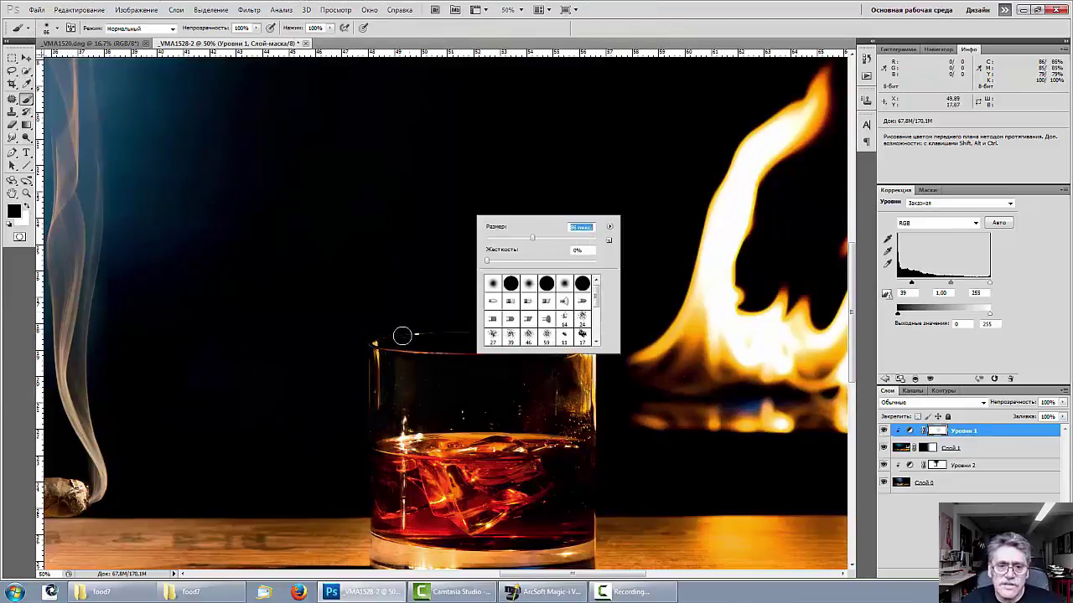
pyautogui.moveTo(388, 341)
pyautogui.mouseDown()
pyautogui.moveTo(488, 333)
pyautogui.moveTo(458, 334)
pyautogui.moveTo(584, 352)
pyautogui.mouseUp()
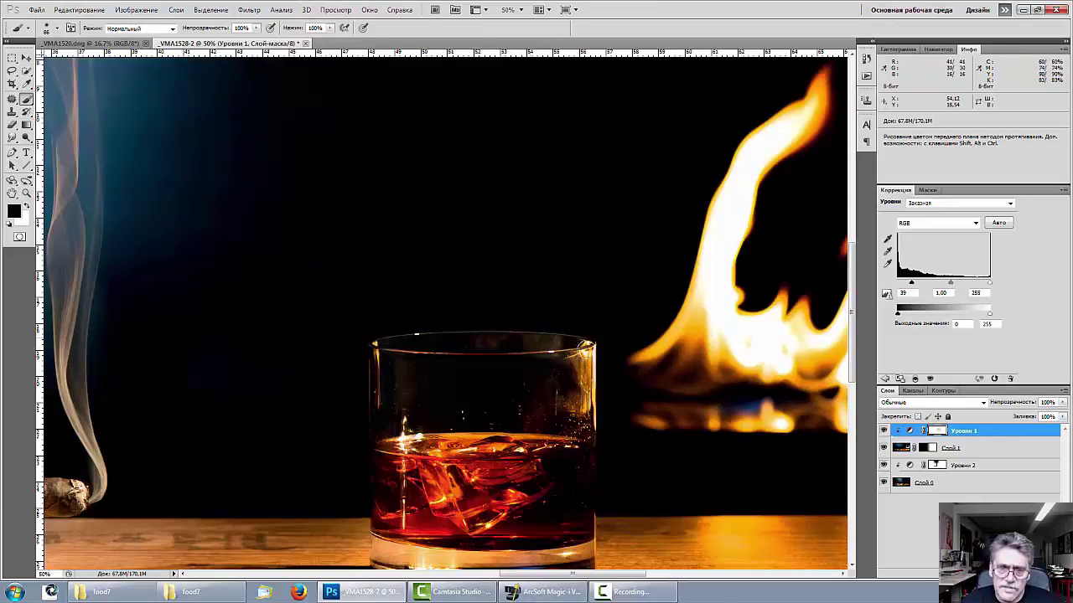
pyautogui.moveTo(380, 340); pyautogui.dragTo(568, 361)
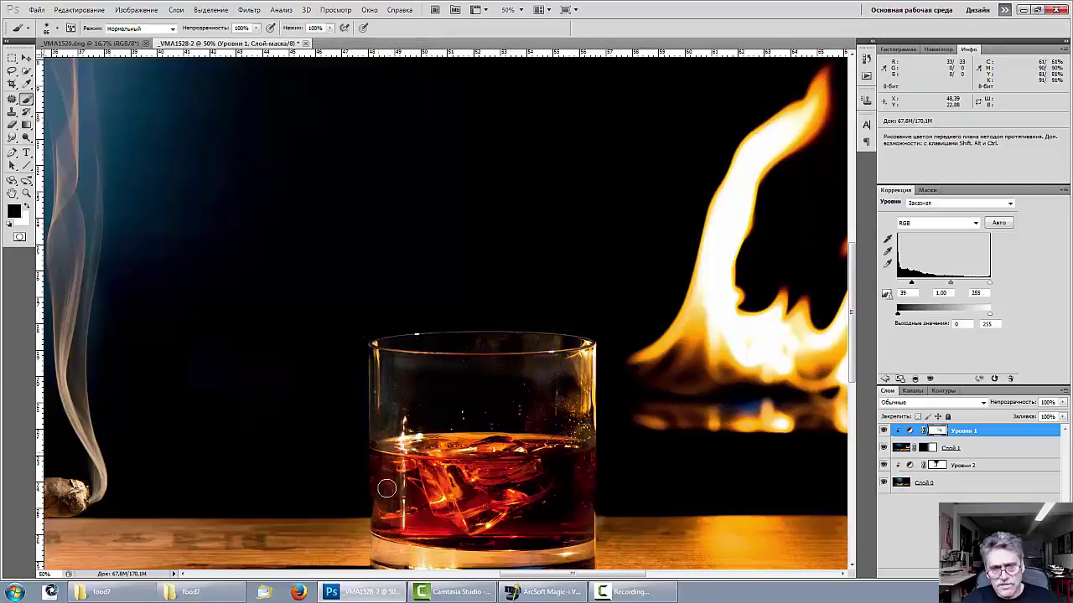
# Try painting black beside the smoke column on the lower Levels mask with a brush of size 187, and undo the stroke
pyautogui.hotkey('ctrl', '-')
pyautogui.hotkey('ctrl', '-')
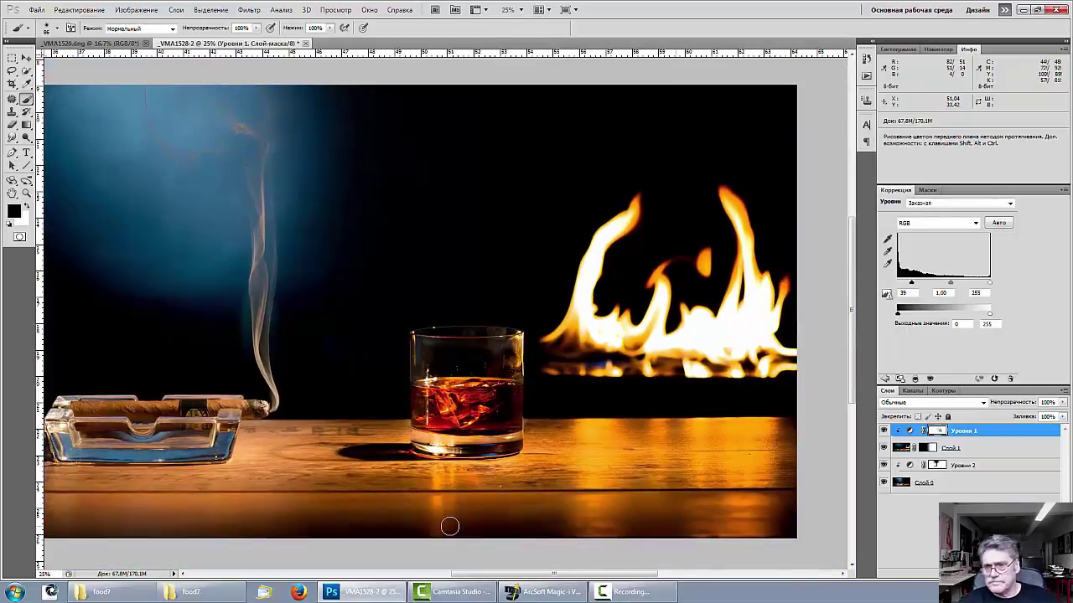
pyautogui.click(964, 466)
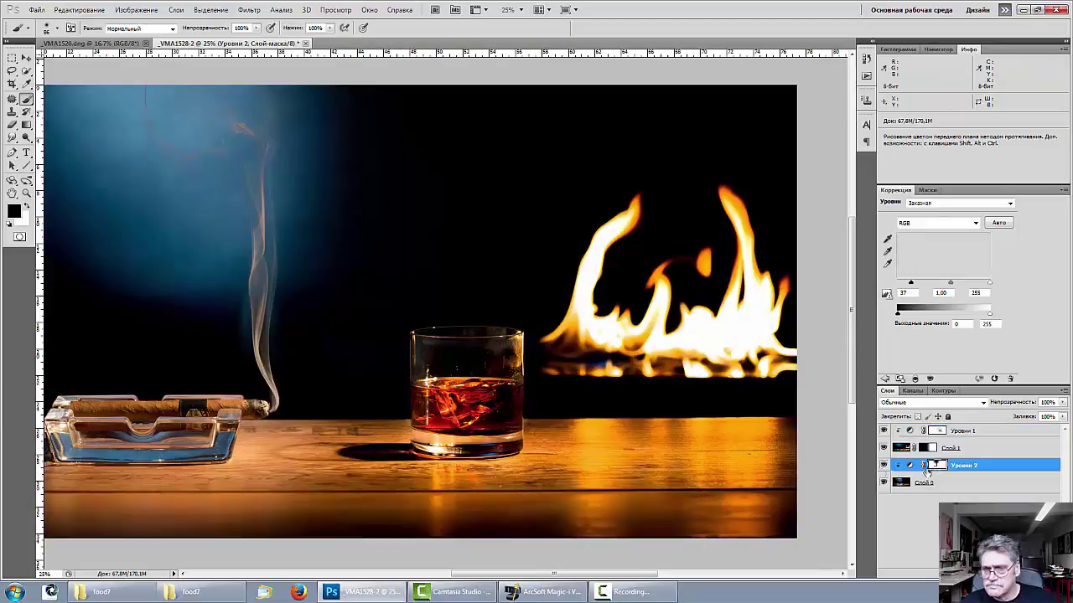
pyautogui.rightClick(253, 300)
pyautogui.moveTo(316, 330); pyautogui.dragTo(347, 329)
pyautogui.moveTo(233, 284)
pyautogui.mouseDown()
pyautogui.moveTo(252, 326)
pyautogui.moveTo(242, 280)
pyautogui.moveTo(256, 292)
pyautogui.mouseUp()
pyautogui.hotkey('ctrl', 'alt', 'z')
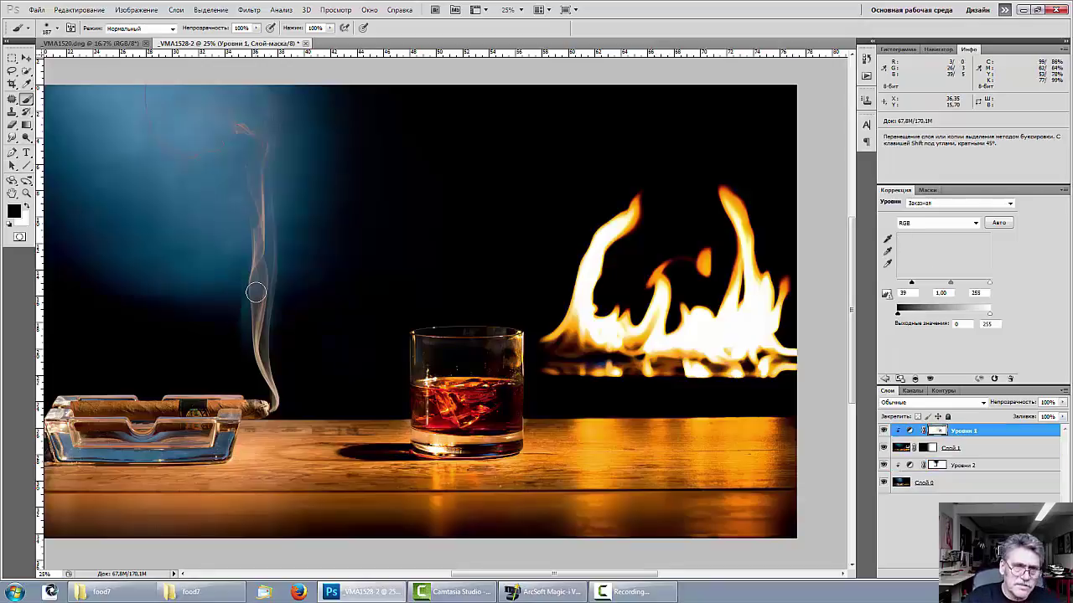
# Paint black on the upper Levels mask with a soft brush of size 666 at 41% opacity
pyautogui.rightClick(444, 255)
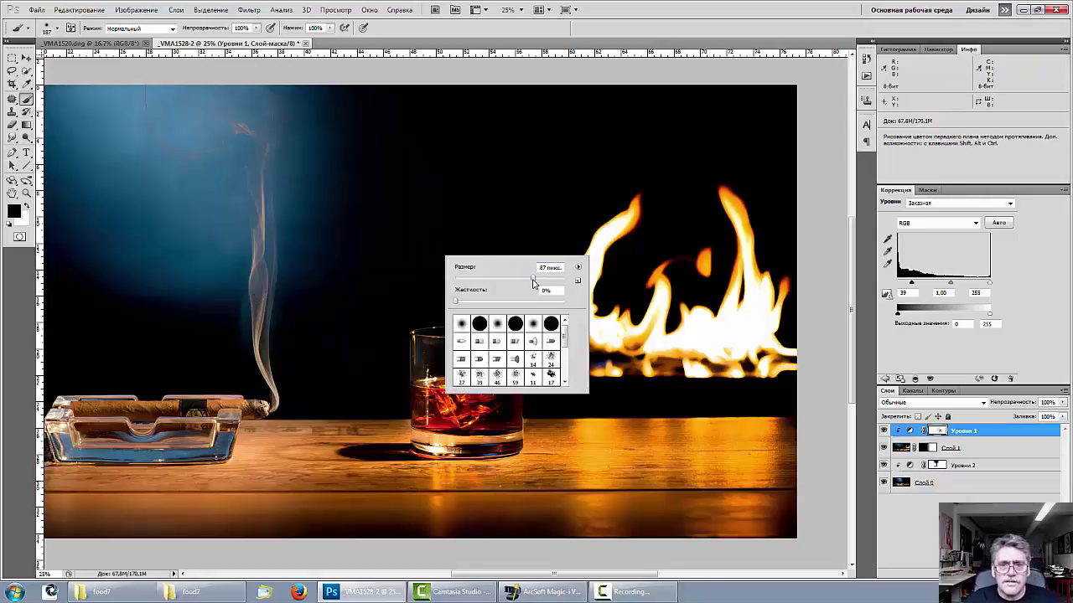
pyautogui.moveTo(533, 278); pyautogui.dragTo(555, 279)
pyautogui.moveTo(211, 29); pyautogui.dragTo(177, 29)
pyautogui.moveTo(233, 290)
pyautogui.mouseDown()
pyautogui.moveTo(227, 304)
pyautogui.moveTo(218, 292)
pyautogui.moveTo(227, 306)
pyautogui.moveTo(218, 283)
pyautogui.moveTo(233, 319)
pyautogui.mouseUp()
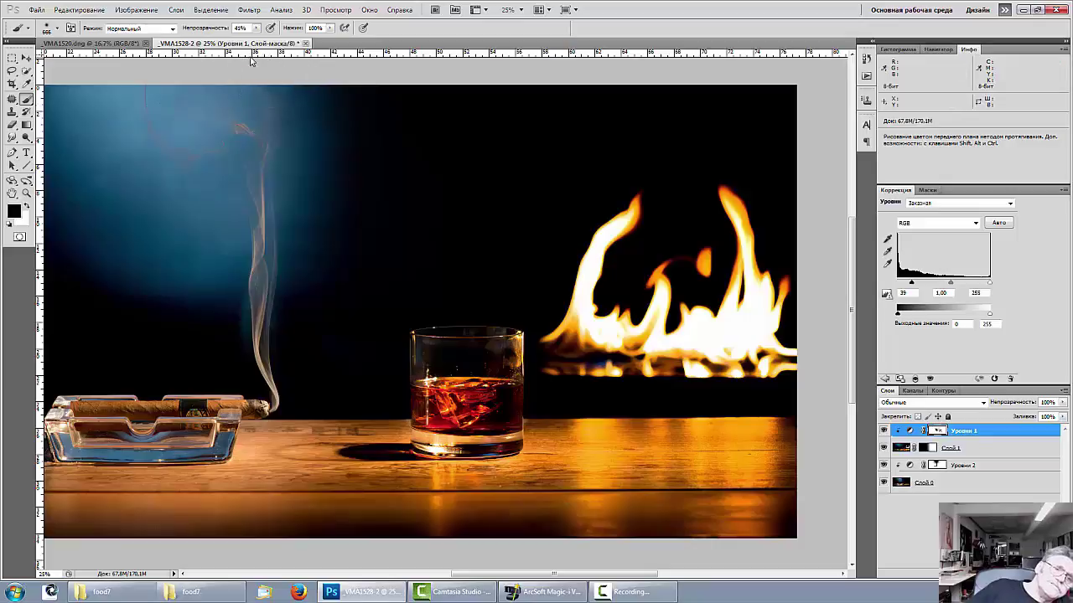
# Stamp all visible layers into a new layer above the upper Levels adjustment
pyautogui.hotkey('ctrl', '+')
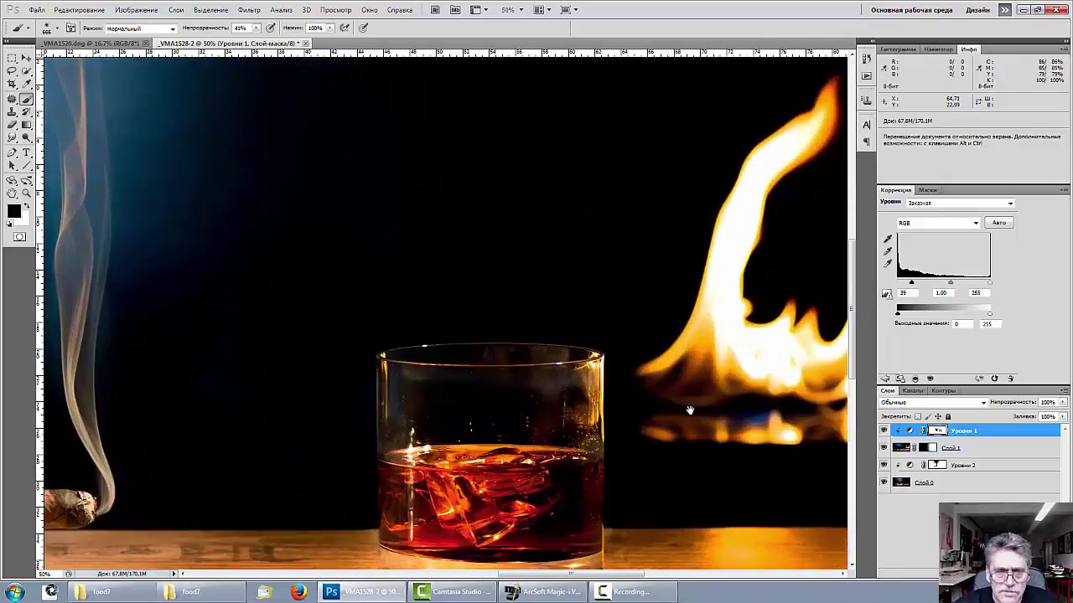
pyautogui.moveTo(466, 424); pyautogui.dragTo(374, 330)
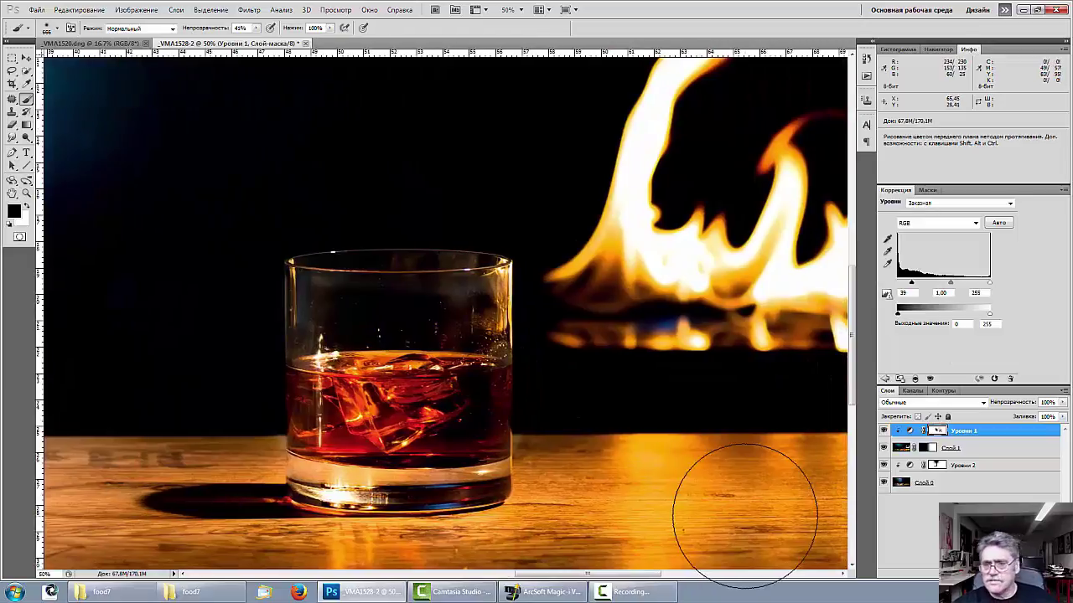
pyautogui.click(1002, 431)
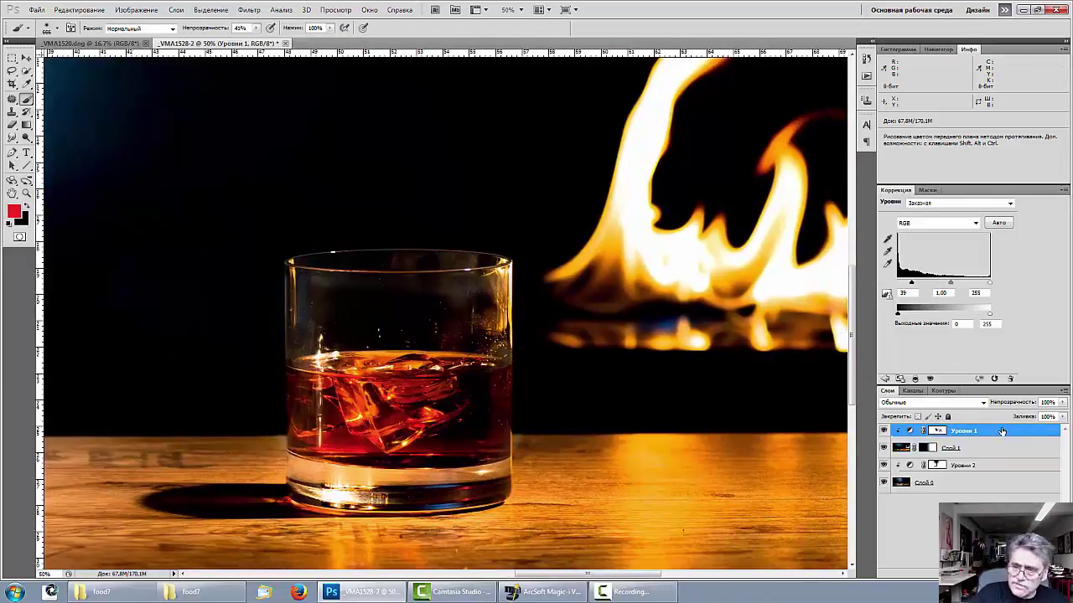
pyautogui.hotkey('ctrl', 'alt', 'shift', 'e')
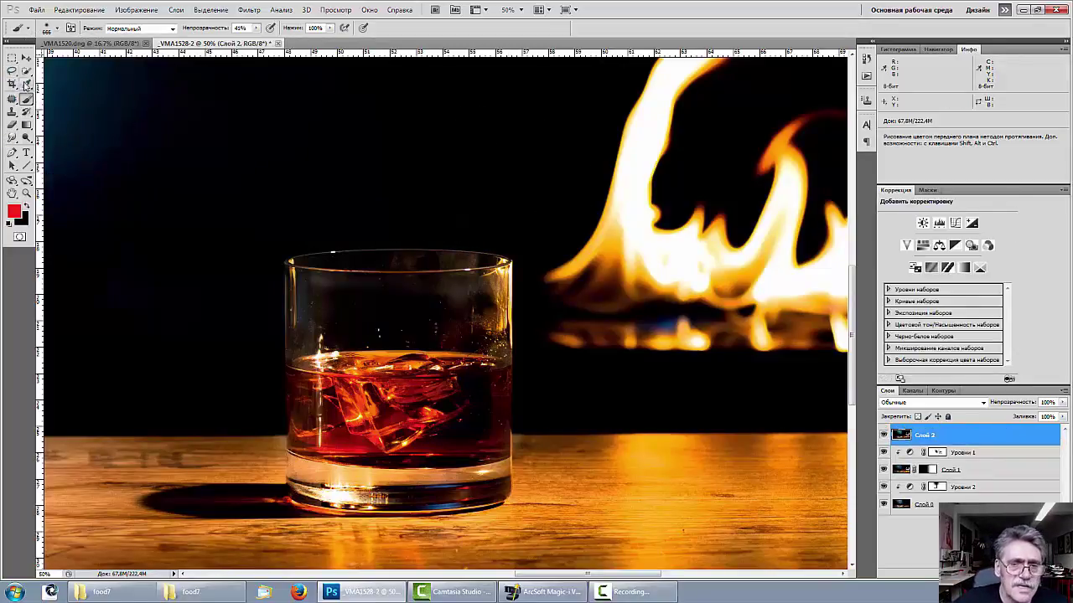
# Draw a closed Pen path around the empty part of the glass, from the front rim down to the whisky surface
pyautogui.click(12, 152)
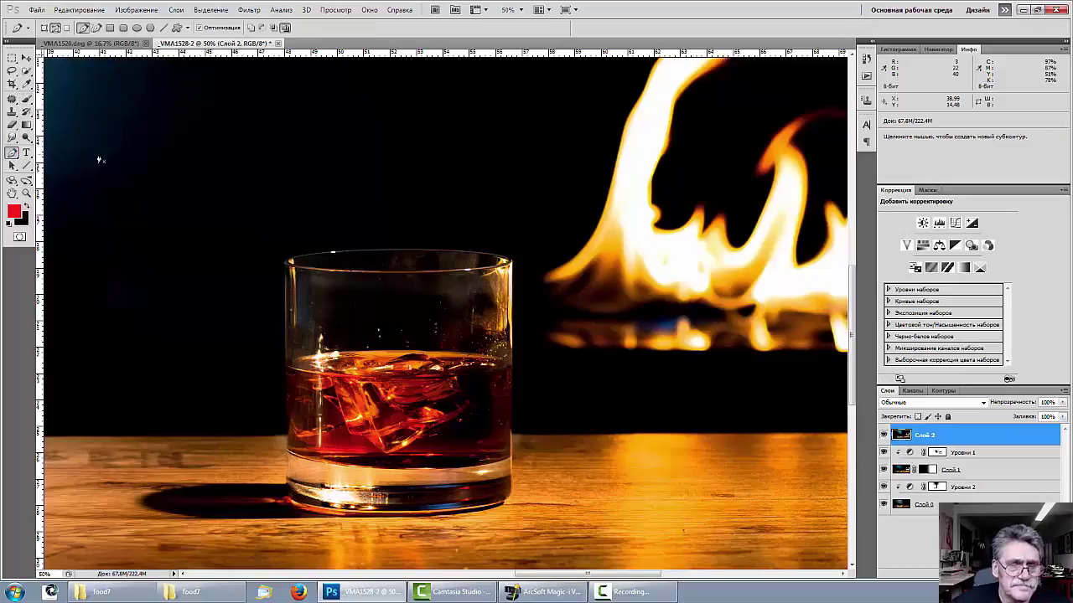
pyautogui.hotkey('ctrl', '+')
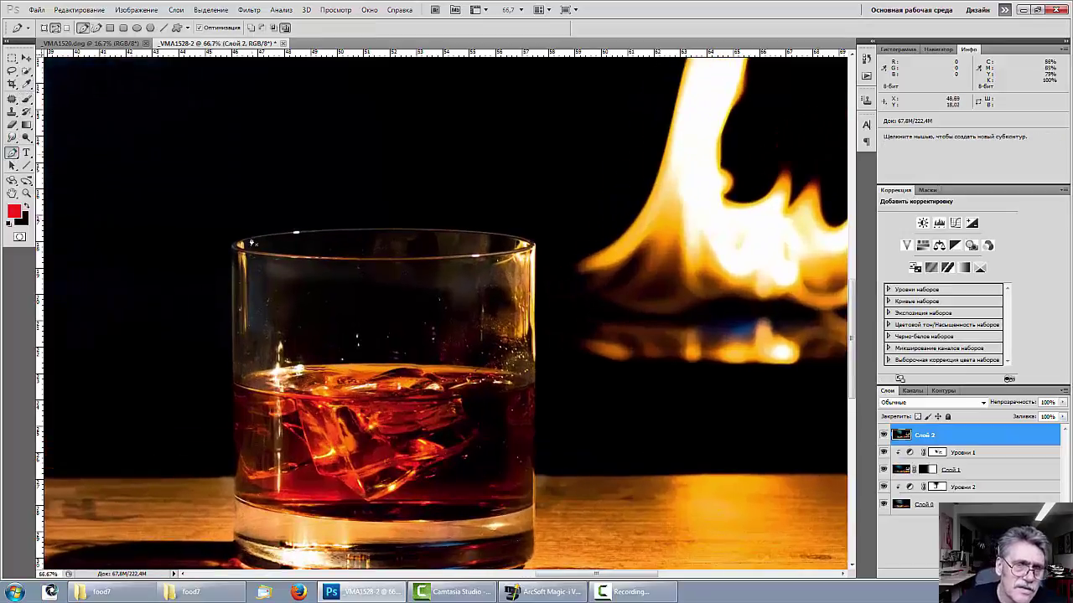
pyautogui.click(233, 248)
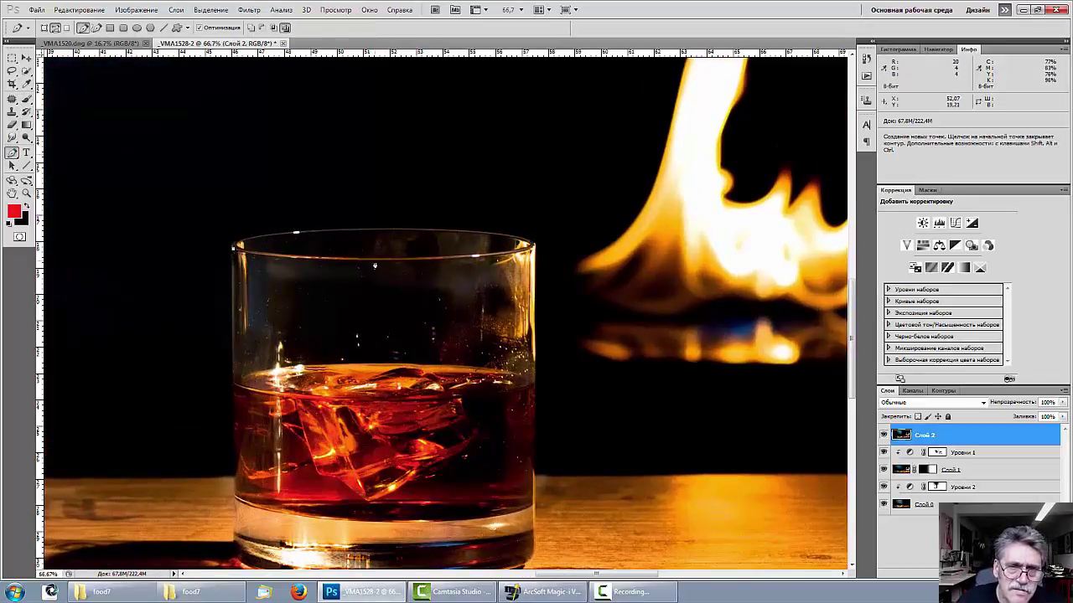
pyautogui.moveTo(374, 265); pyautogui.dragTo(489, 262)
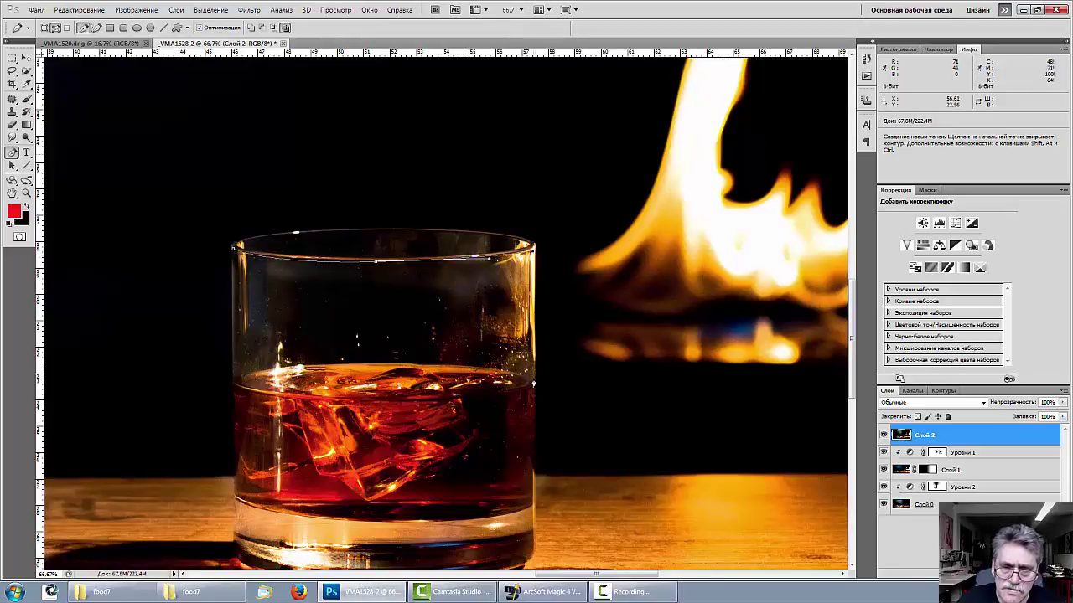
pyautogui.click(534, 381)
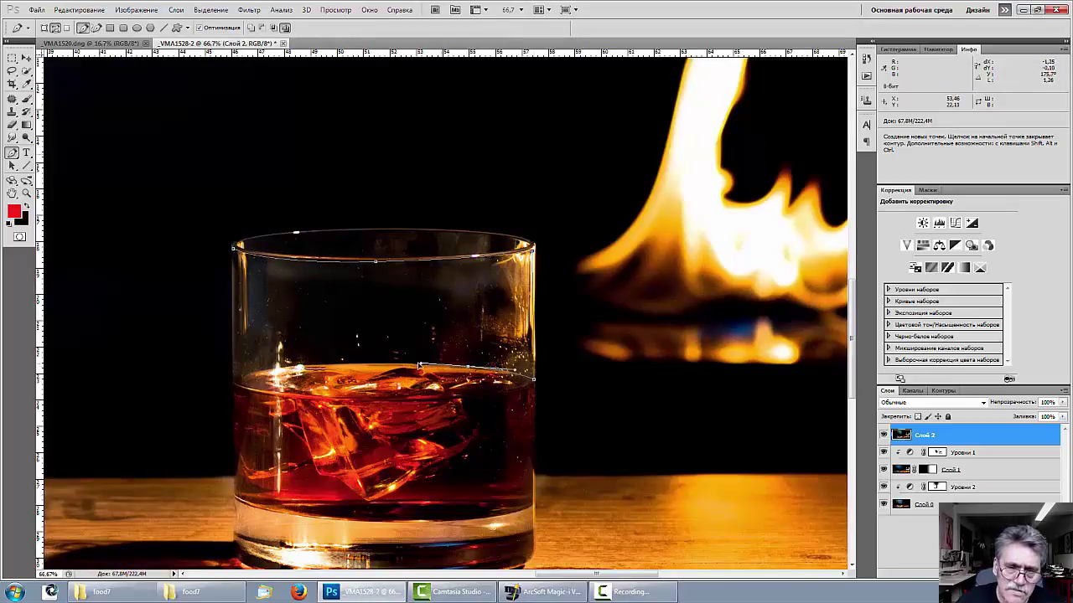
pyautogui.moveTo(300, 368); pyautogui.dragTo(242, 381)
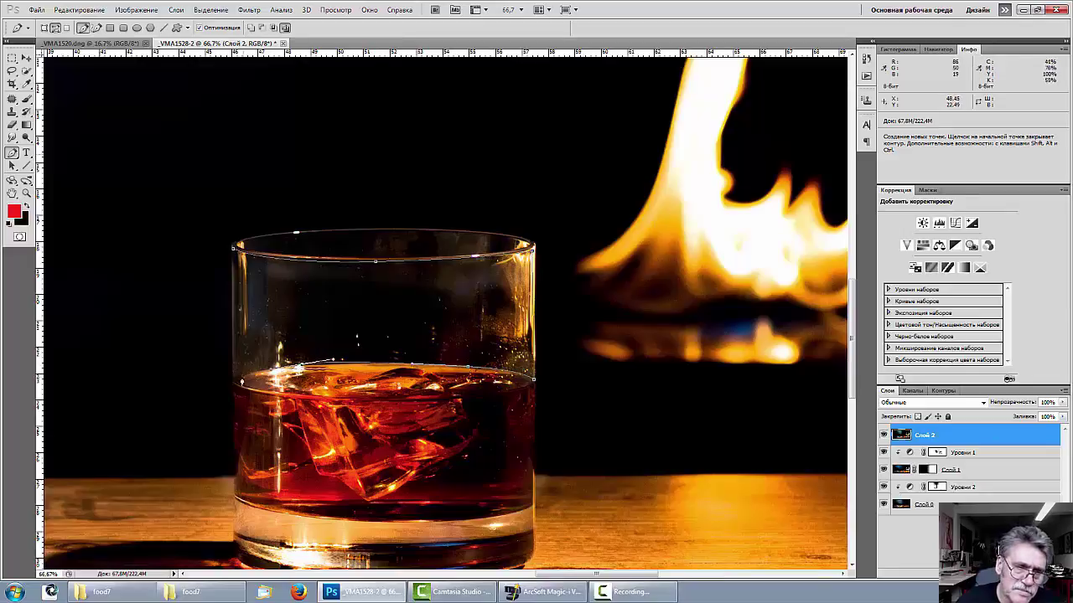
pyautogui.click(234, 249)
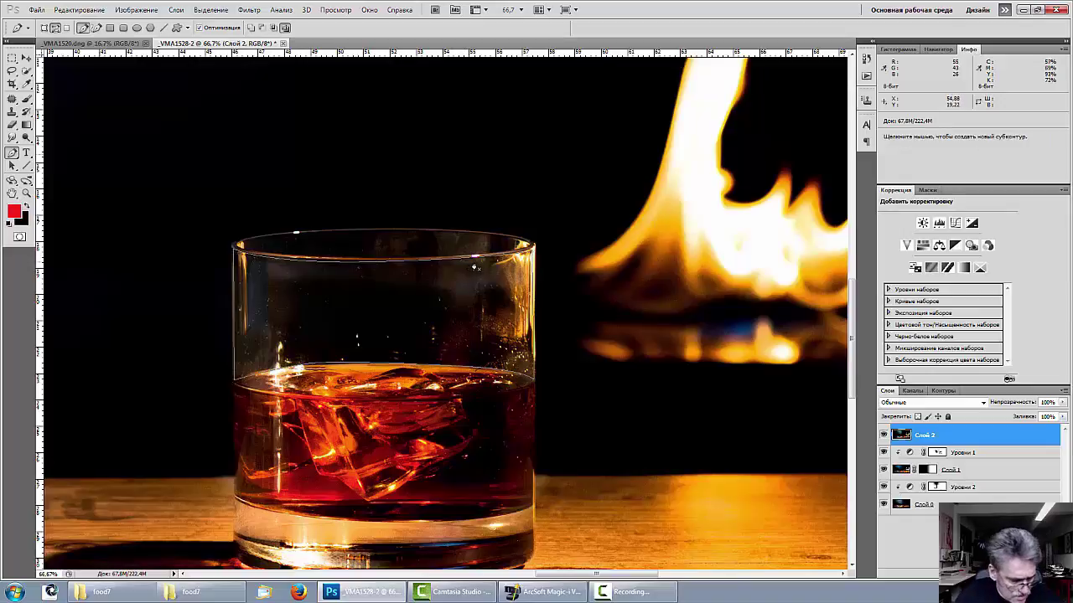
# Adjust the path's middle anchor point along the front rim to follow the glass edge, and deselect the path
pyautogui.keyDown('ctrl'); pyautogui.click(474, 261); pyautogui.keyUp('ctrl')
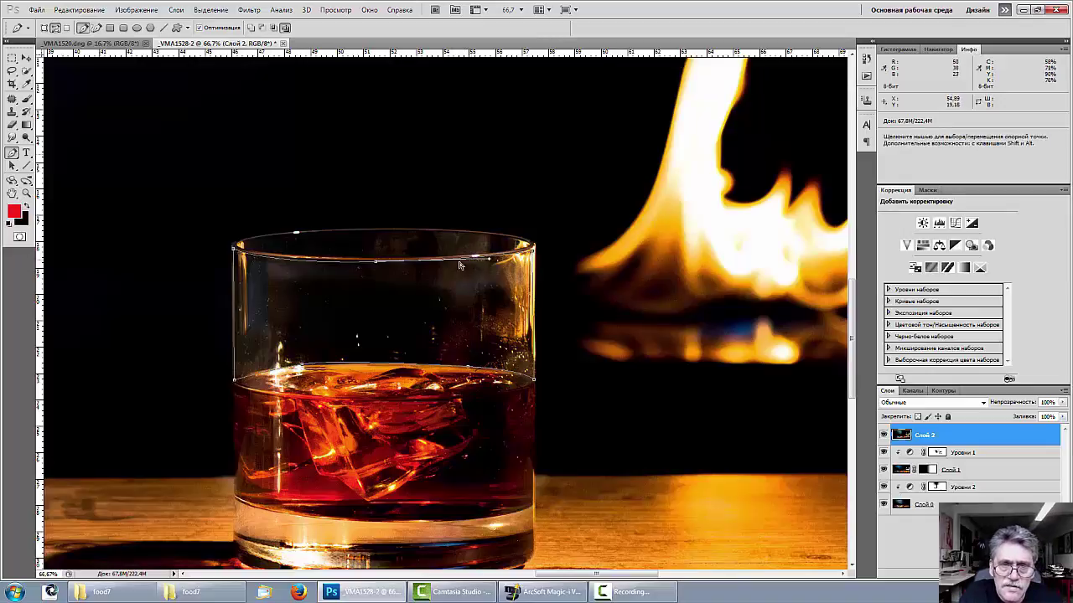
pyautogui.keyDown('ctrl'); pyautogui.click(377, 265); pyautogui.keyUp('ctrl')
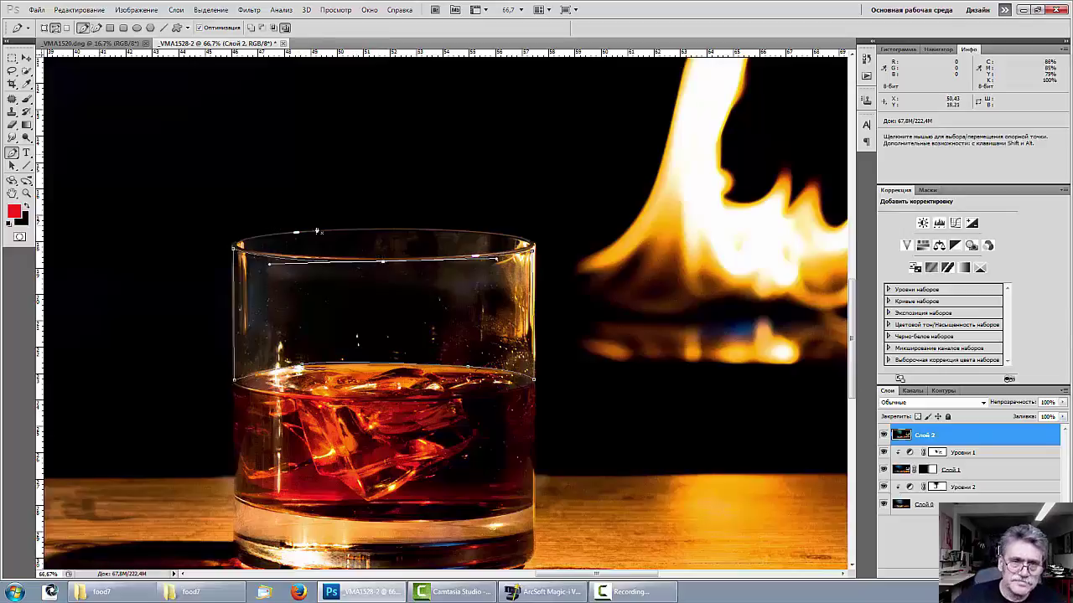
pyautogui.keyDown('ctrl'); pyautogui.click(300, 218); pyautogui.keyUp('ctrl')
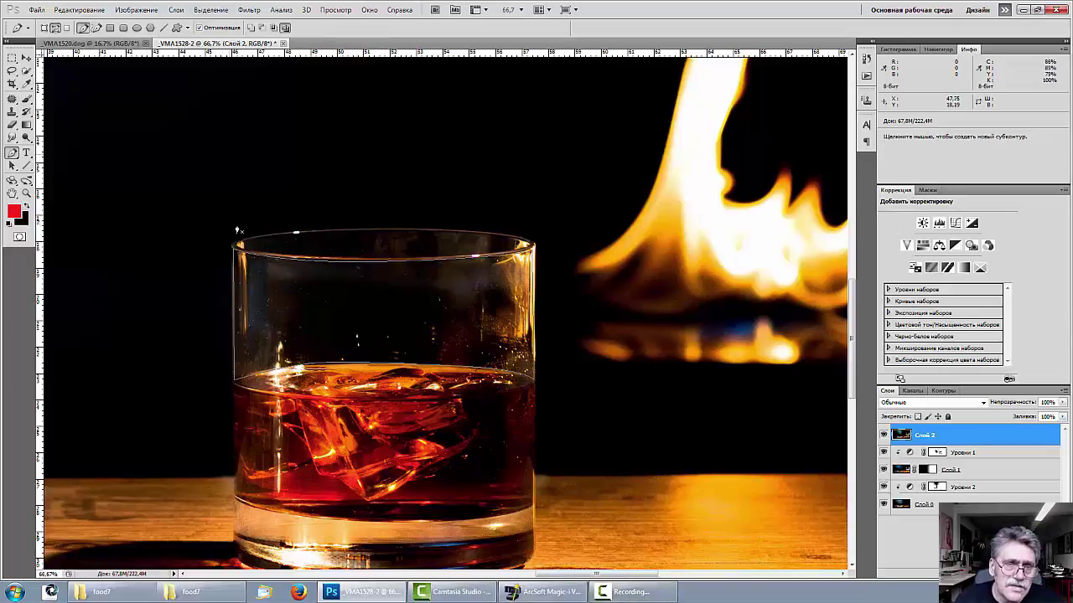
# Draw a Pen path along the glass's back rim from left to right, shortening the middle anchor's handle to follow the rim
pyautogui.click(242, 247)
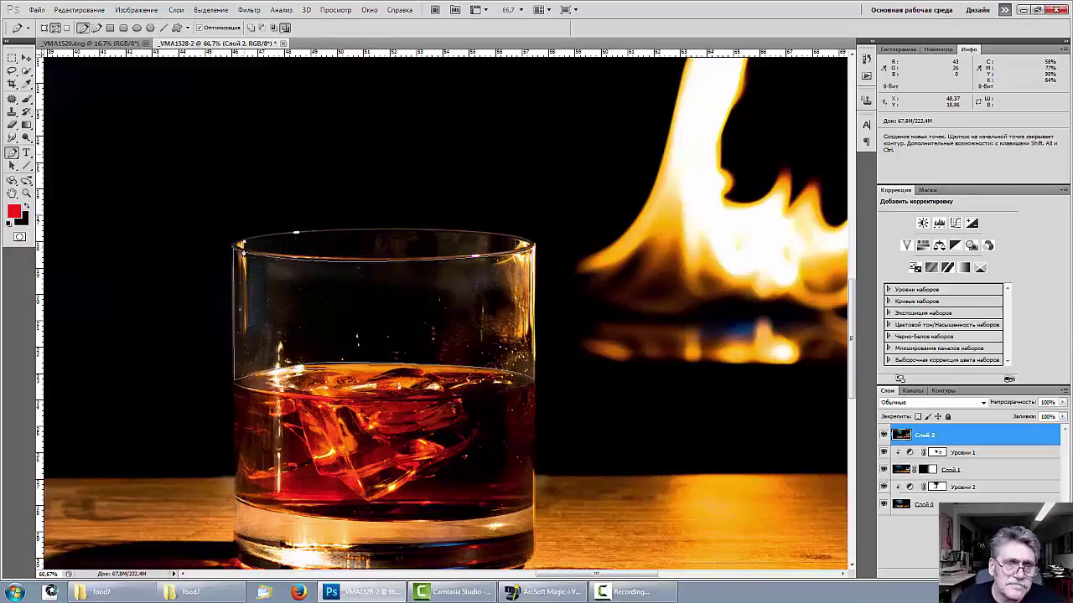
pyautogui.moveTo(404, 236); pyautogui.dragTo(580, 231)
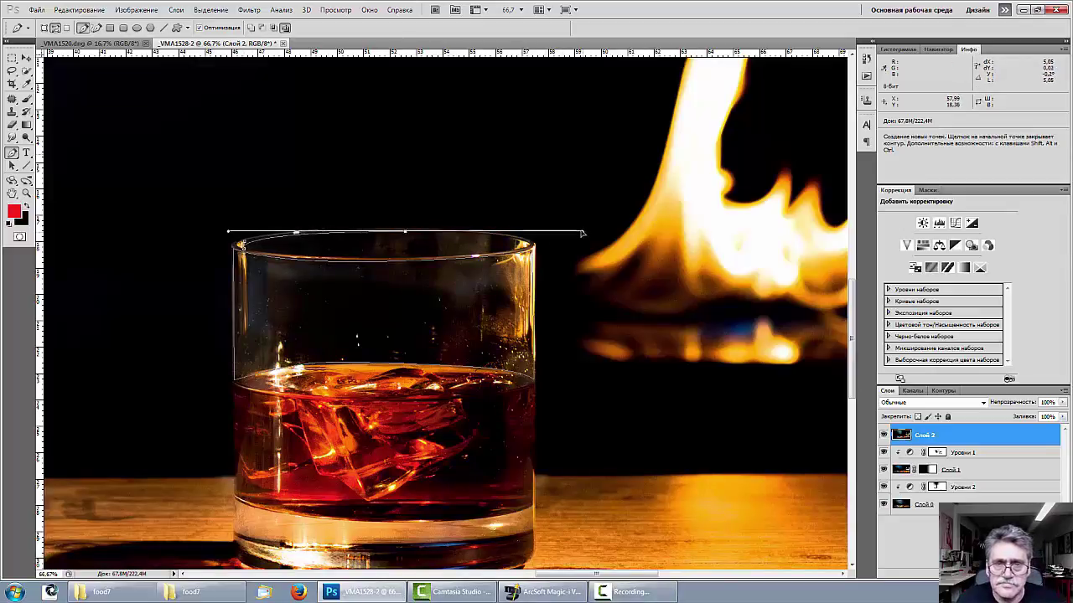
pyautogui.click(521, 244)
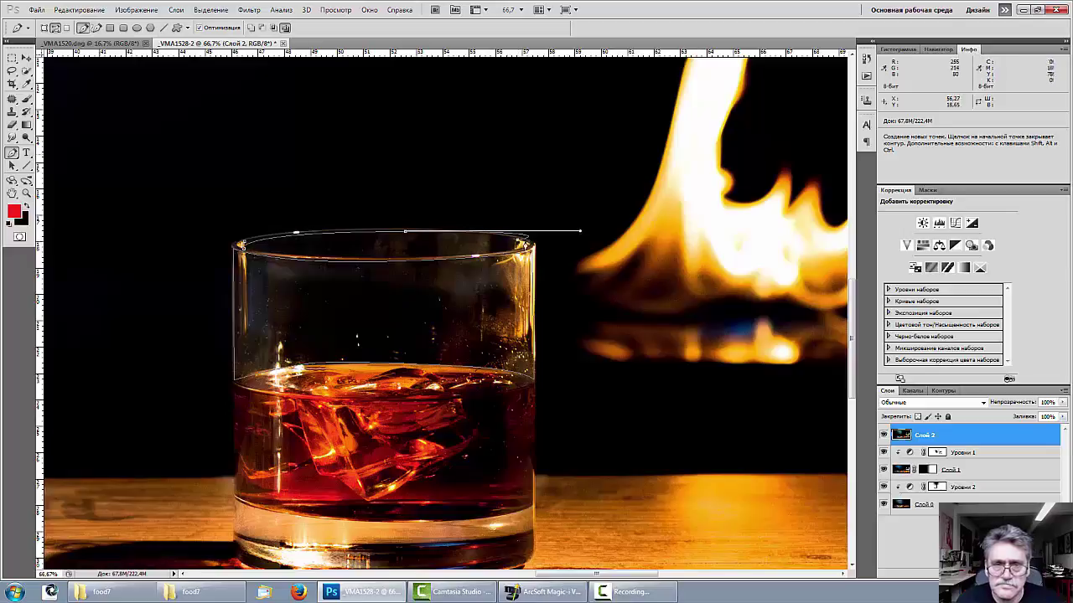
pyautogui.press('ctrl')
pyautogui.moveTo(579, 232); pyautogui.dragTo(527, 233)
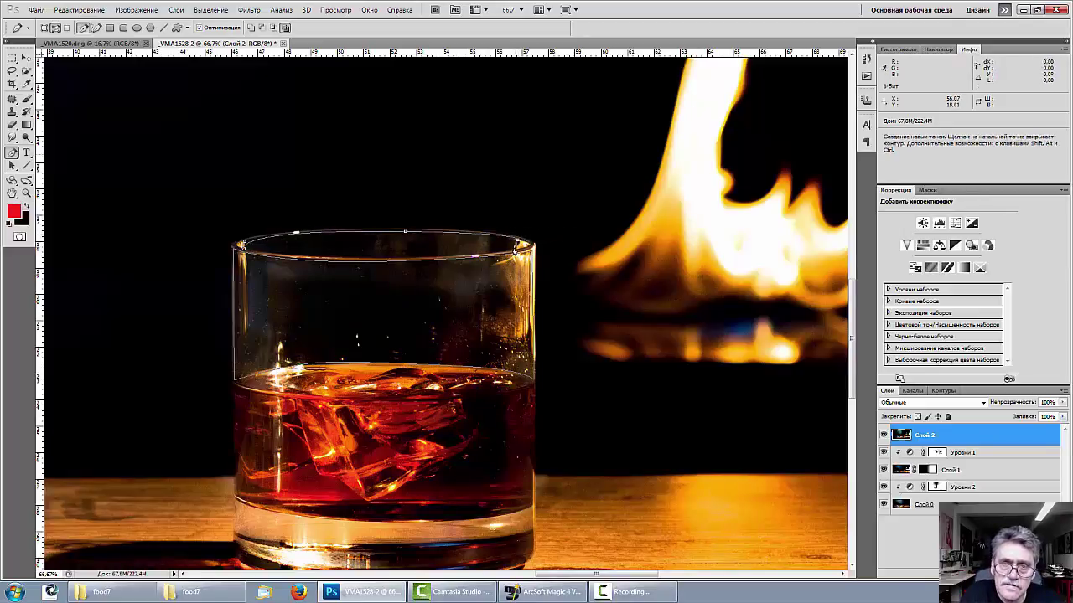
# Continue the path along the inner front rim, undo the misplaced anchors, and close it at the rim's left end
pyautogui.moveTo(354, 262); pyautogui.dragTo(268, 258)
pyautogui.click(252, 250)
pyautogui.click(243, 249)
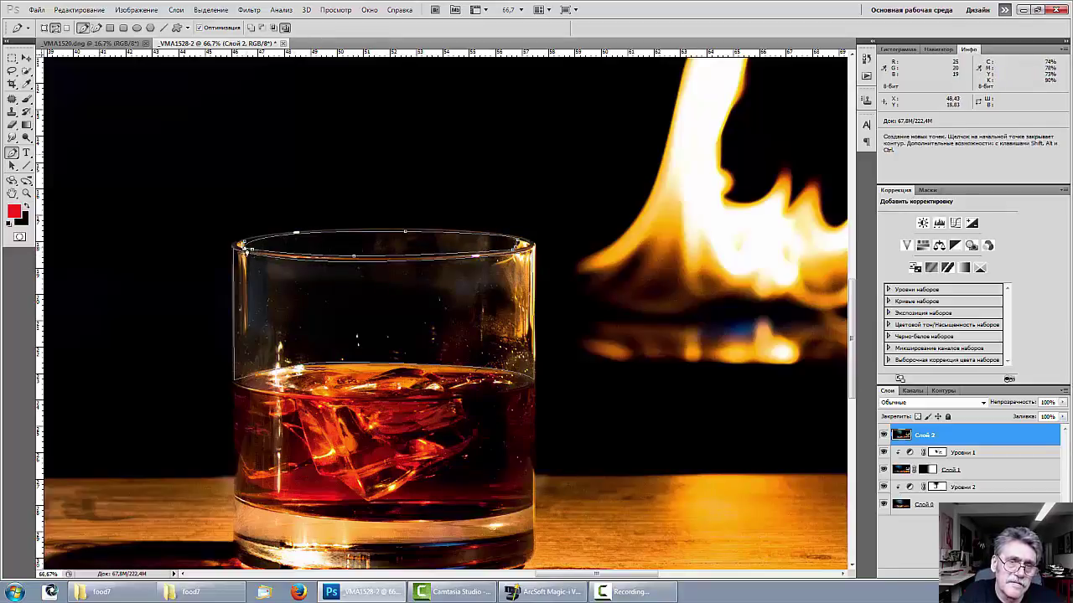
pyautogui.moveTo(258, 250); pyautogui.dragTo(270, 252)
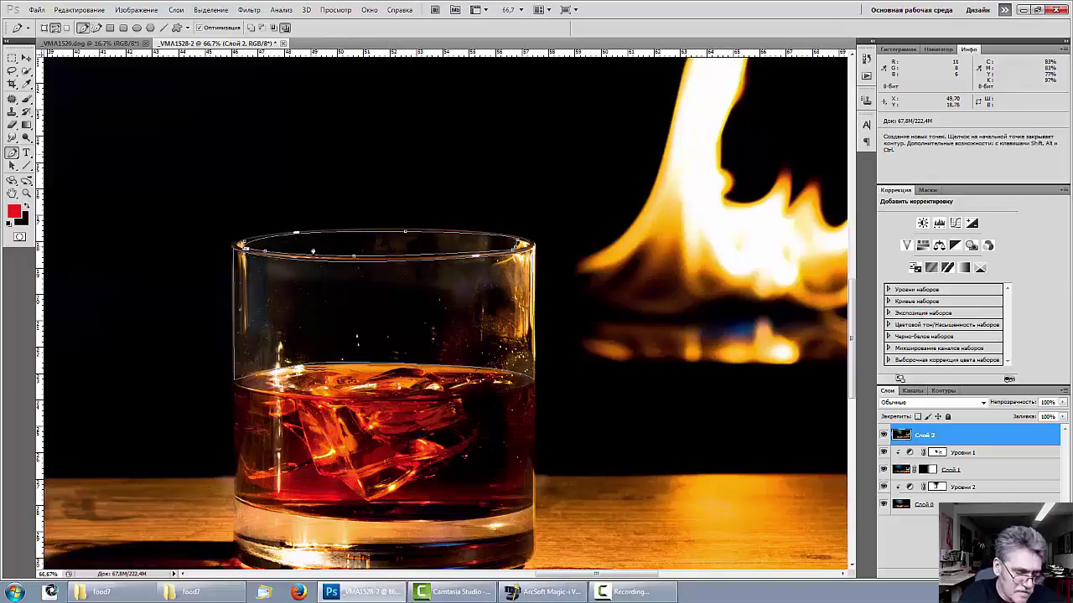
pyautogui.hotkey('ctrl', 'alt')
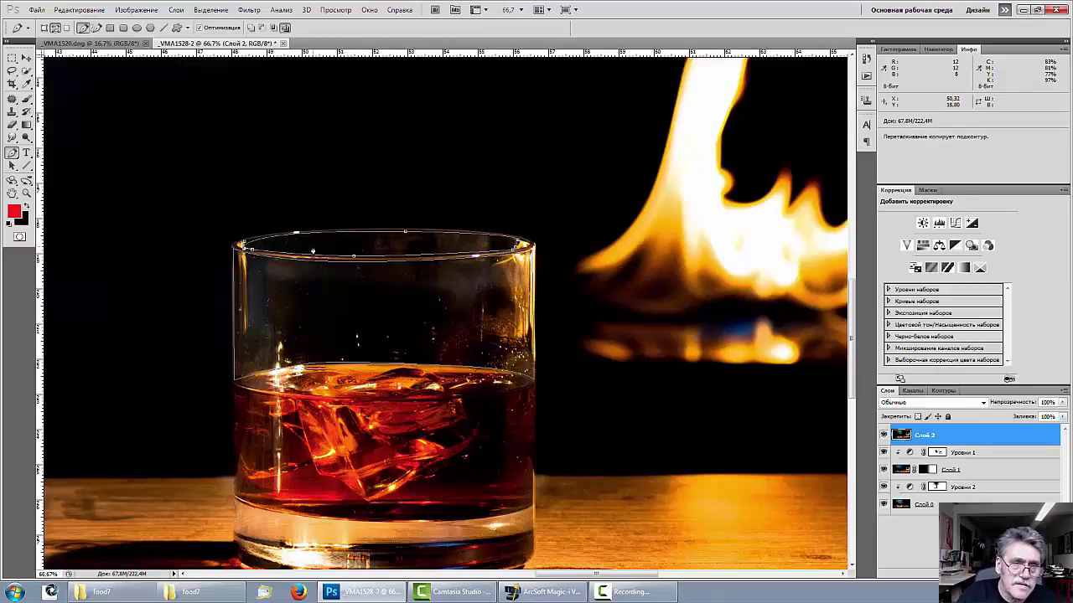
pyautogui.hotkey('ctrl', 'alt', 'z')
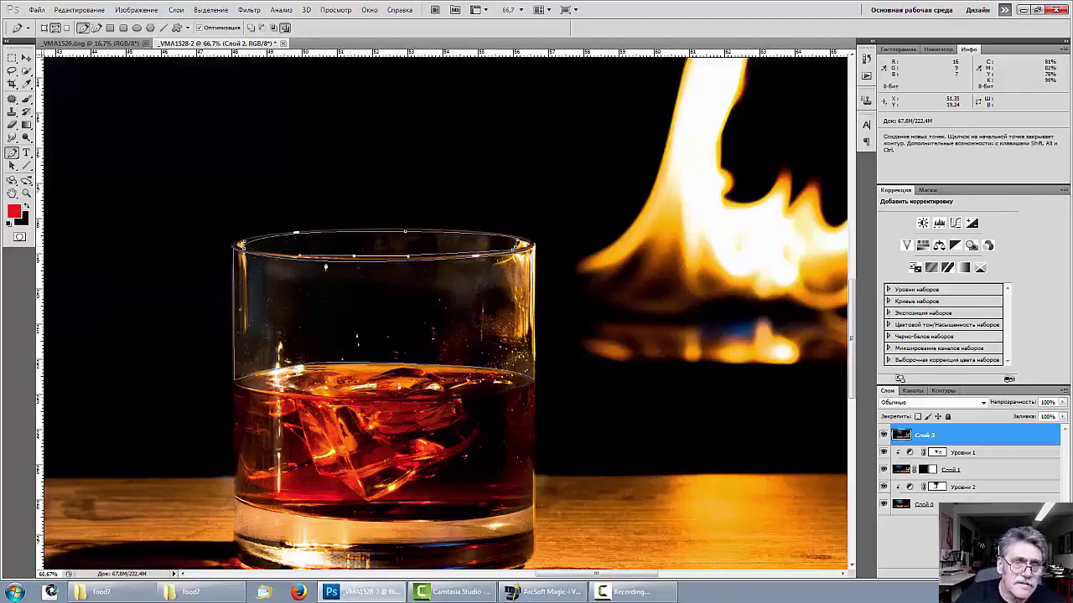
pyautogui.click(214, 228)
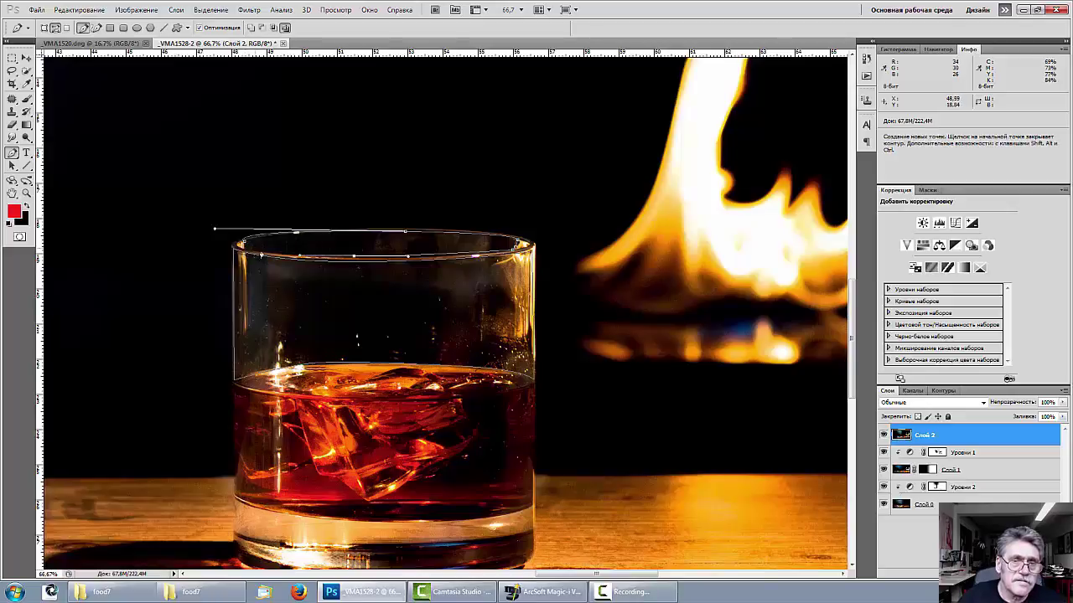
pyautogui.hotkey('ctrl', 'z')
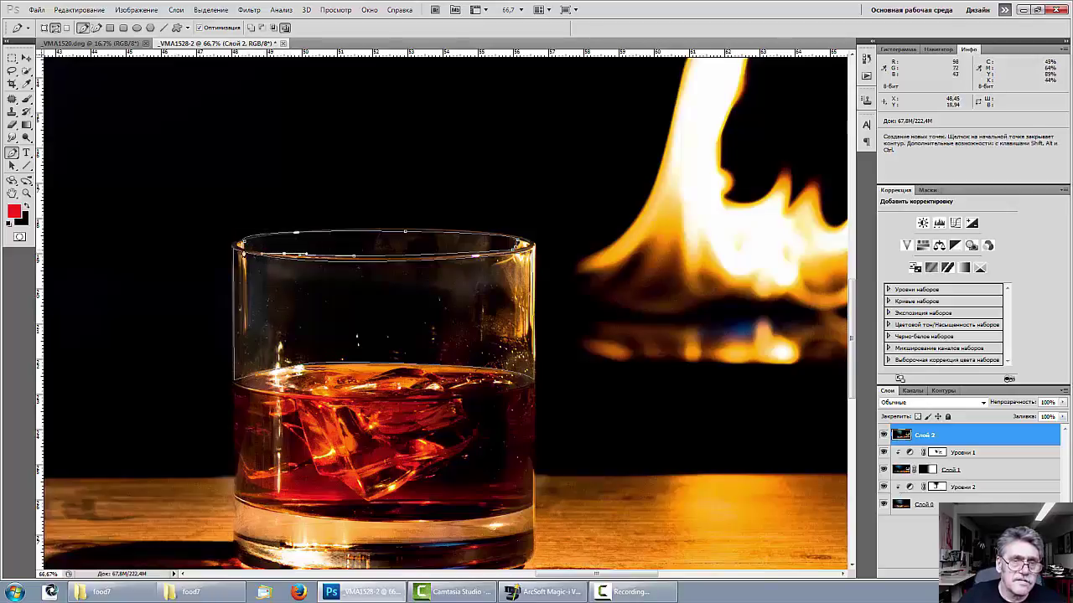
pyautogui.click(243, 254)
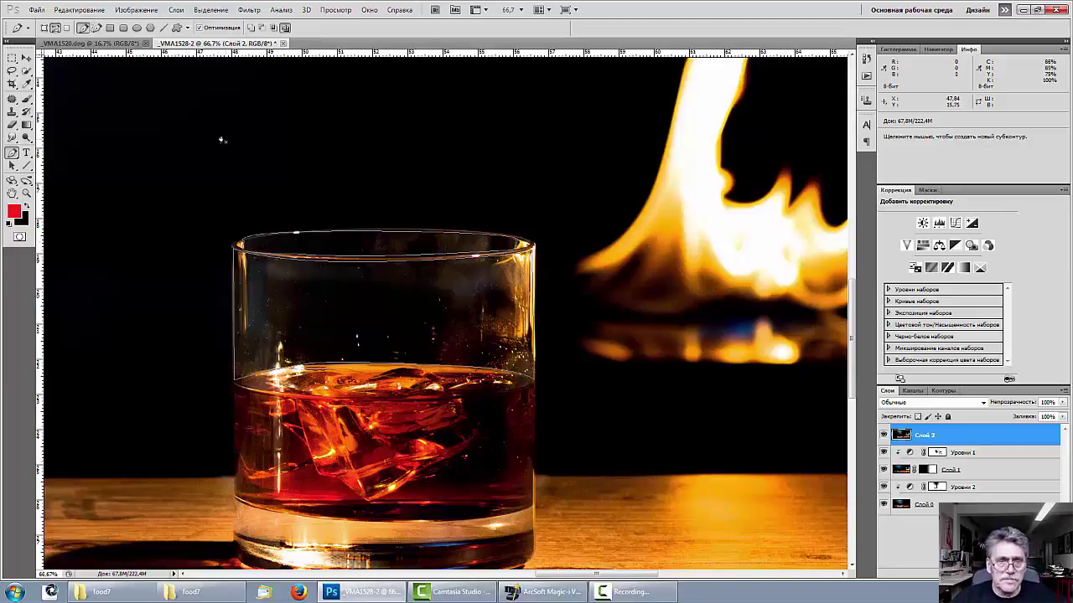
# Sample the dark tone inside the empty glass as the foreground color and add a new layer above the stamped layer
pyautogui.click(26, 84)
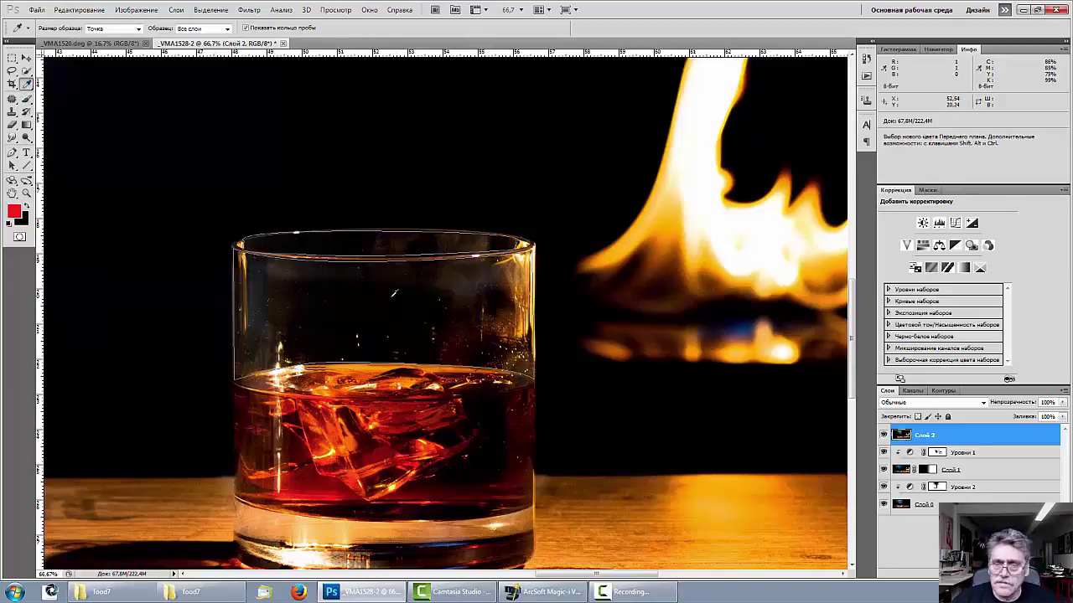
pyautogui.click(393, 293)
pyautogui.click(393, 293)
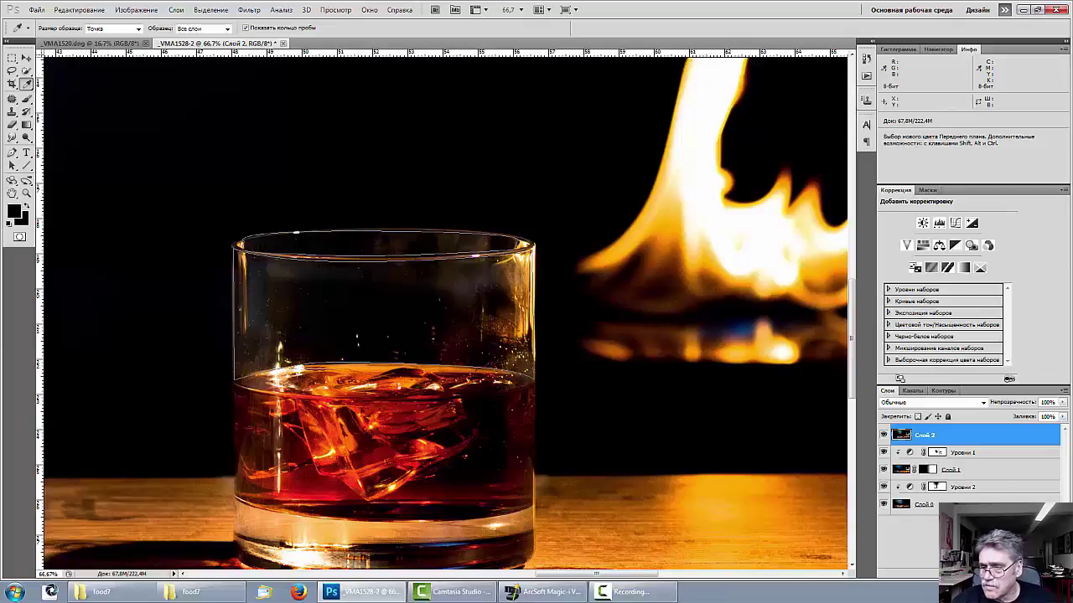
pyautogui.click(1029, 572)
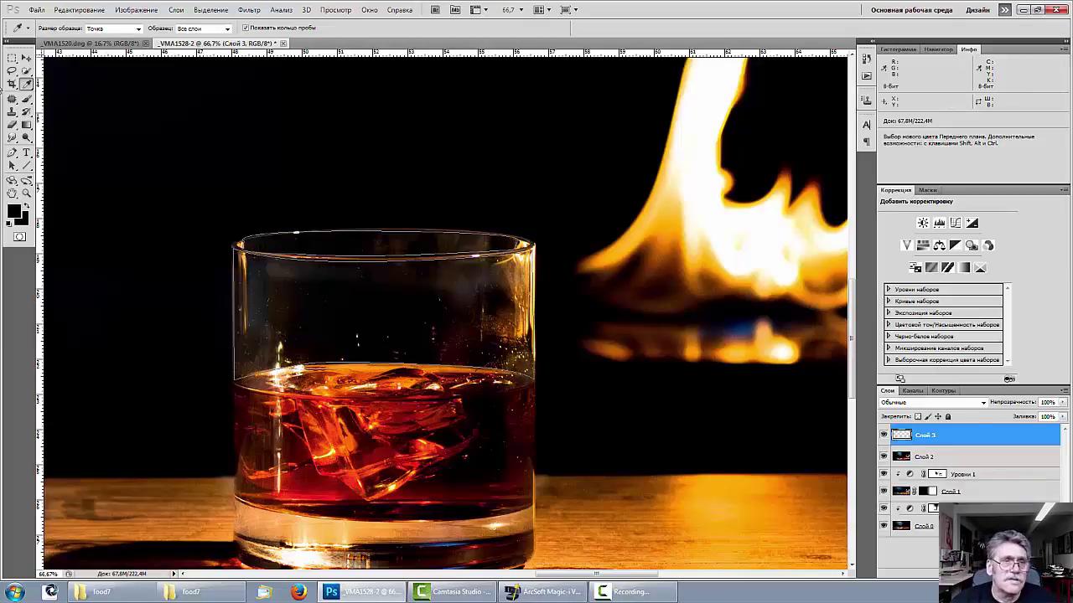
# Convert the glass paths into a new anti-aliased selection with a feather radius of 1 pixel
pyautogui.click(13, 154)
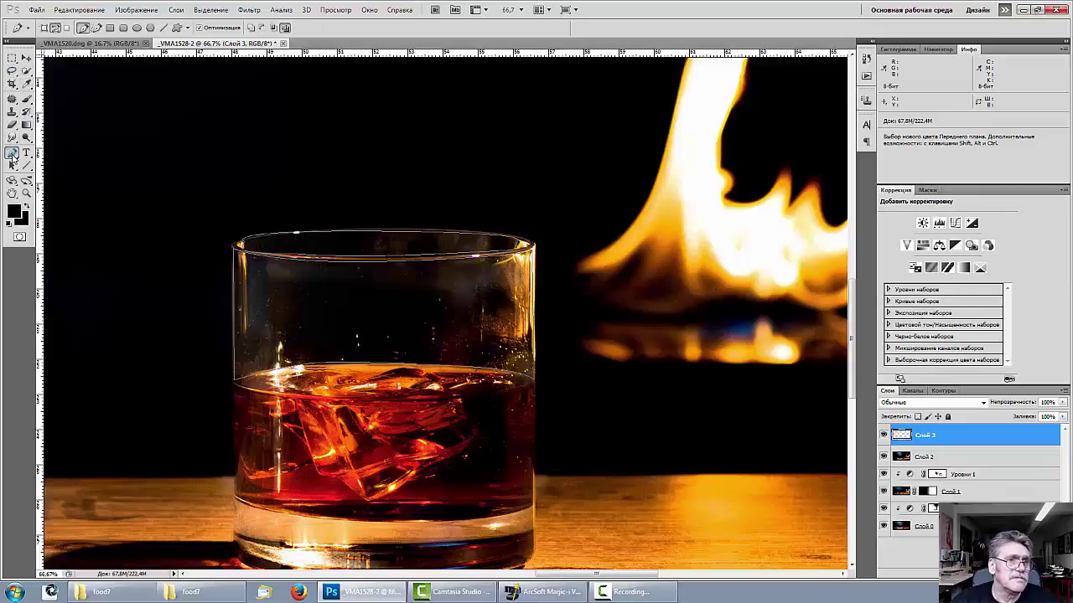
pyautogui.rightClick(356, 309)
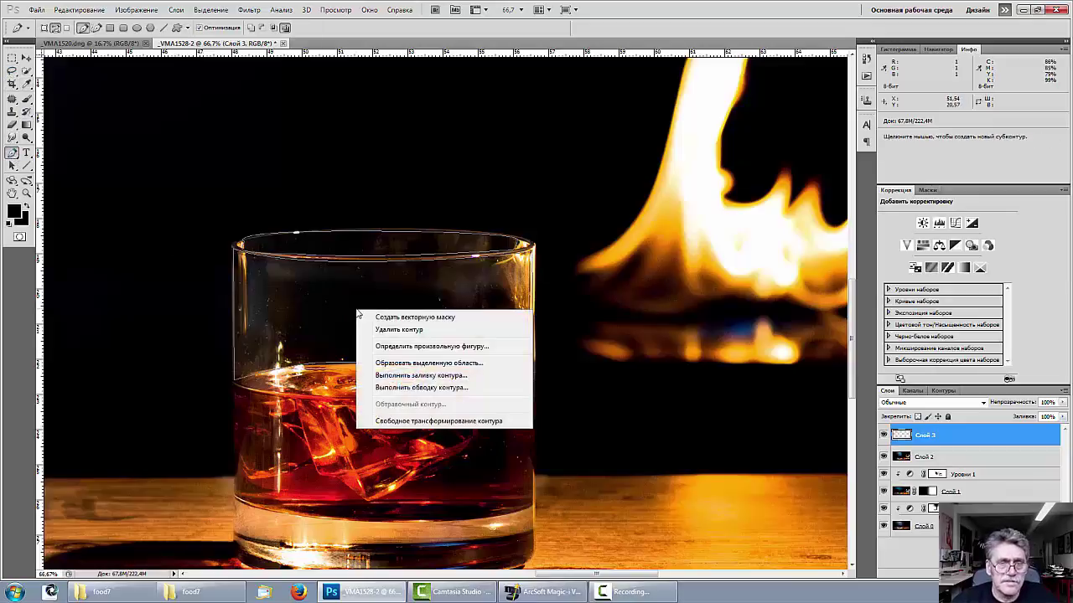
pyautogui.click(410, 363)
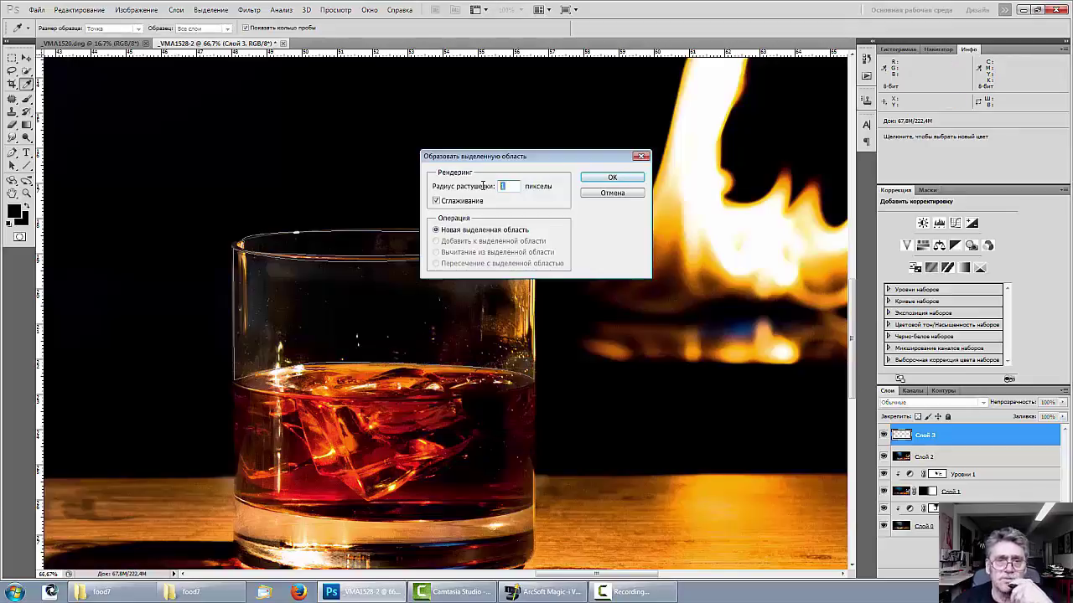
pyautogui.click(611, 177)
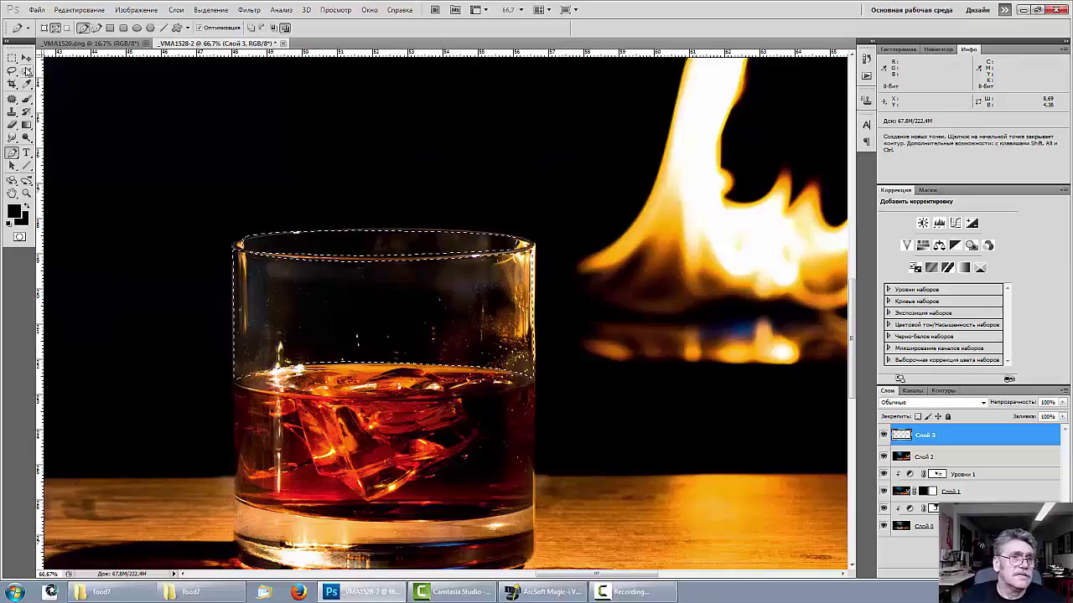
# Paint the selected empty glass area black with the brush, raising its opacity from 41% to 100%, and deselect
pyautogui.press('b')
pyautogui.moveTo(476, 270)
pyautogui.mouseDown()
pyautogui.moveTo(445, 285)
pyautogui.moveTo(455, 285)
pyautogui.moveTo(403, 263)
pyautogui.moveTo(407, 277)
pyautogui.moveTo(280, 304)
pyautogui.moveTo(383, 290)
pyautogui.moveTo(477, 245)
pyautogui.mouseUp()
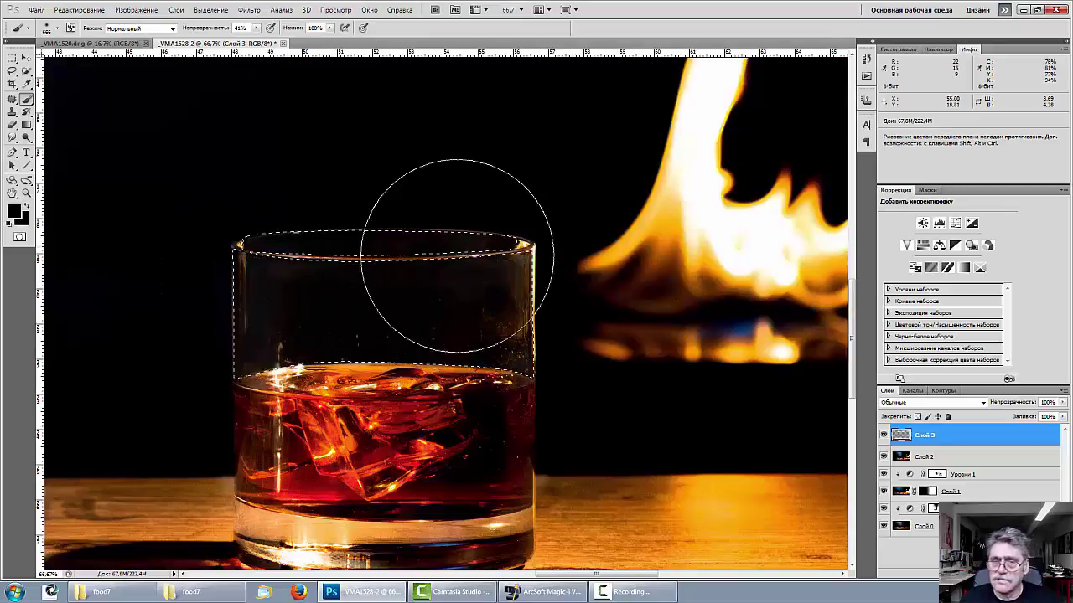
pyautogui.moveTo(206, 28)
pyautogui.mouseDown()
pyautogui.moveTo(406, 77)
pyautogui.moveTo(467, 263)
pyautogui.moveTo(234, 252)
pyautogui.moveTo(343, 300)
pyautogui.moveTo(470, 280)
pyautogui.moveTo(419, 240)
pyautogui.moveTo(306, 282)
pyautogui.moveTo(571, 270)
pyautogui.mouseUp()
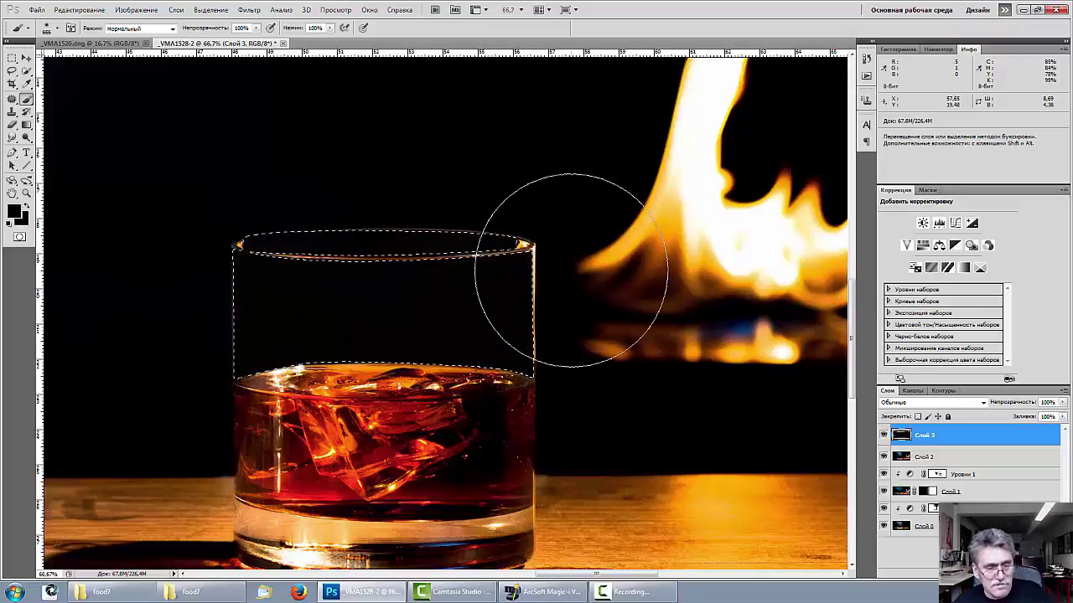
pyautogui.hotkey('ctrl', 'd')
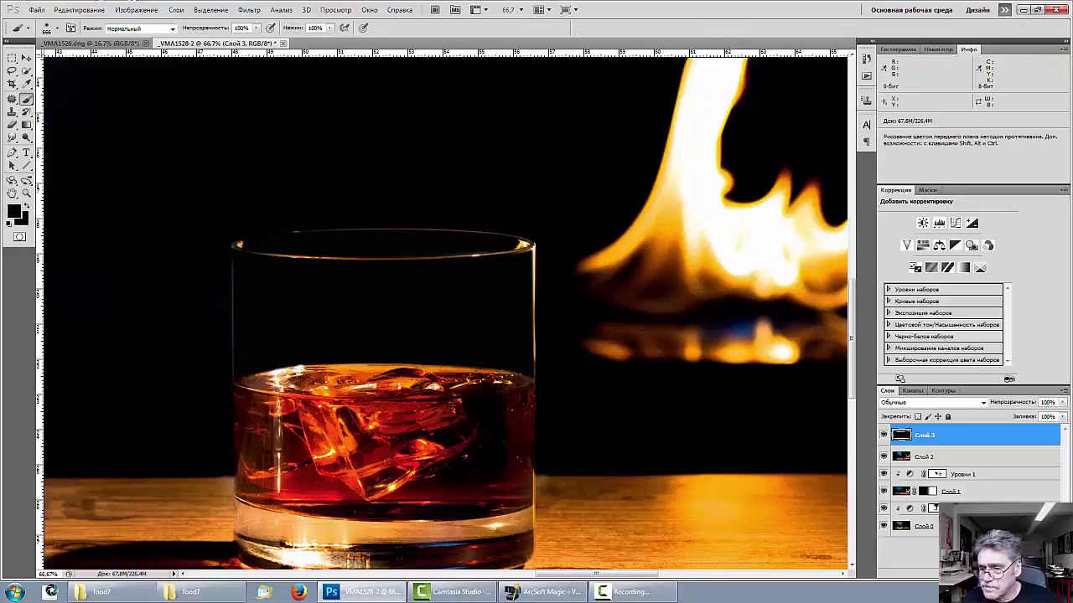
# Add a layer mask to the paint layer and brush black along the glass's rim and side edges at size 46, 32% opacity
pyautogui.click(951, 573)
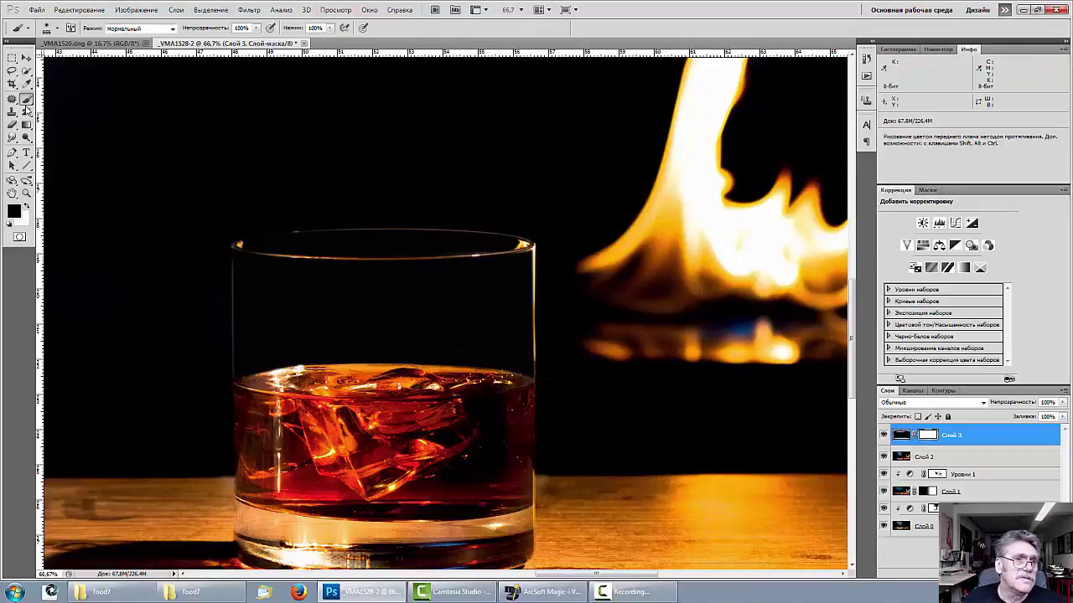
pyautogui.rightClick(430, 195)
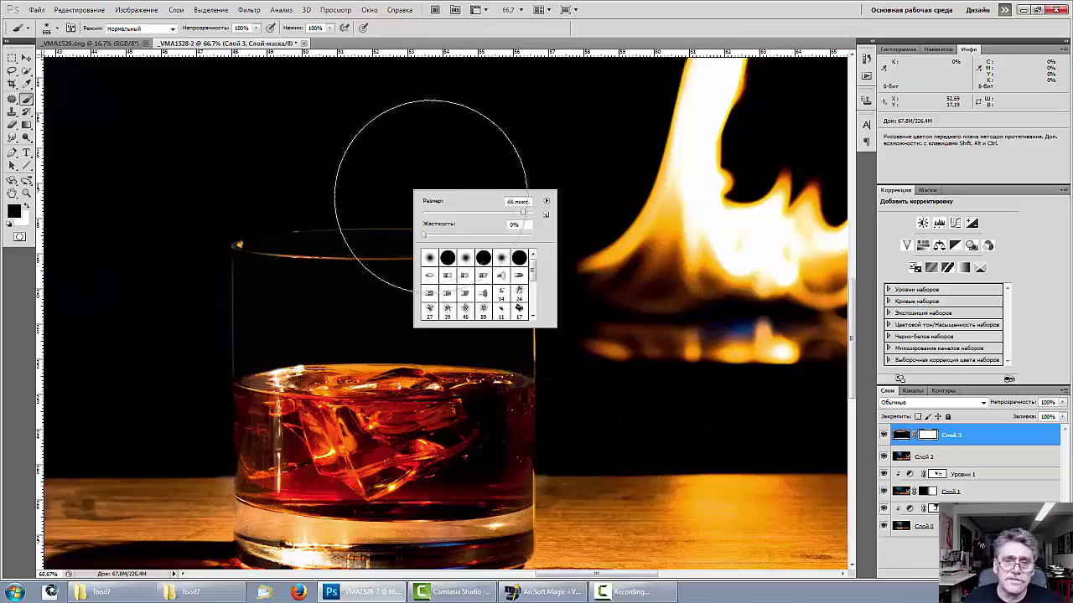
pyautogui.moveTo(484, 217); pyautogui.dragTo(450, 216)
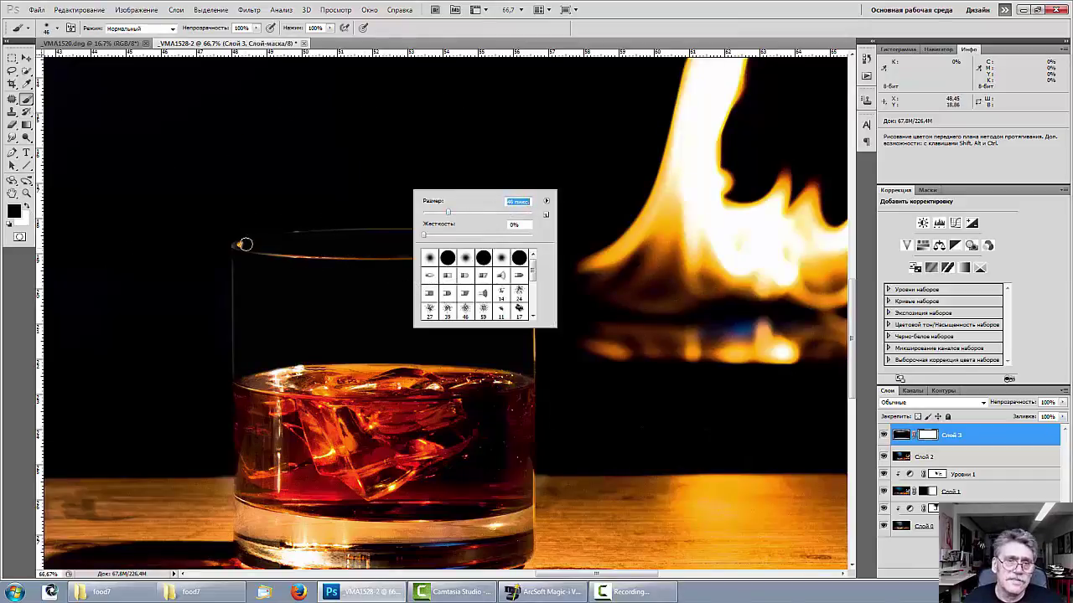
pyautogui.moveTo(250, 237)
pyautogui.mouseDown()
pyautogui.moveTo(377, 224)
pyautogui.moveTo(533, 240)
pyautogui.mouseUp()
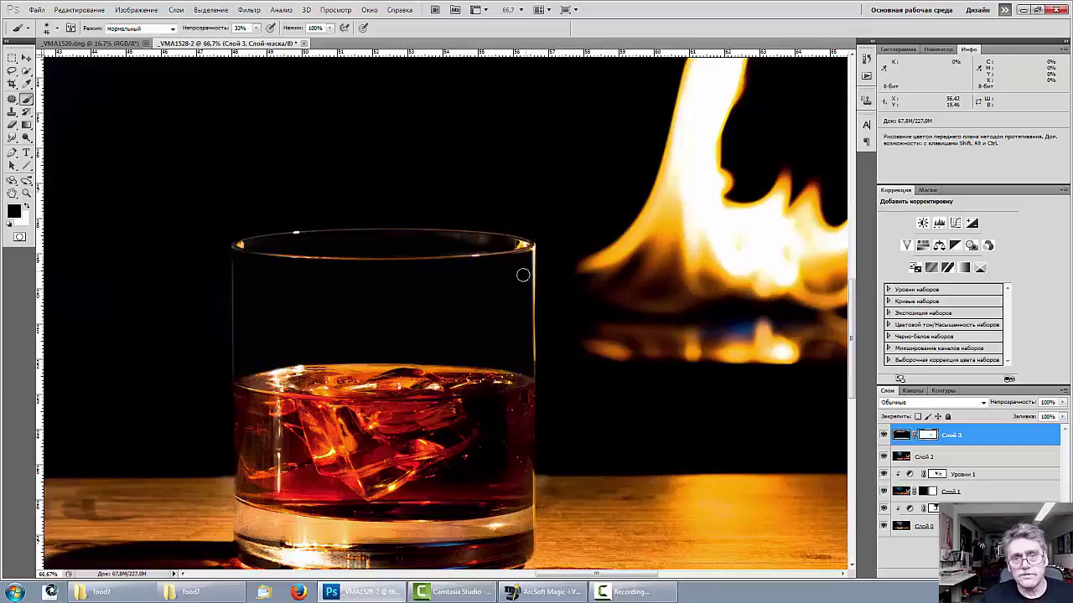
pyautogui.moveTo(532, 249)
pyautogui.mouseDown()
pyautogui.moveTo(534, 400)
pyautogui.moveTo(539, 340)
pyautogui.mouseUp()
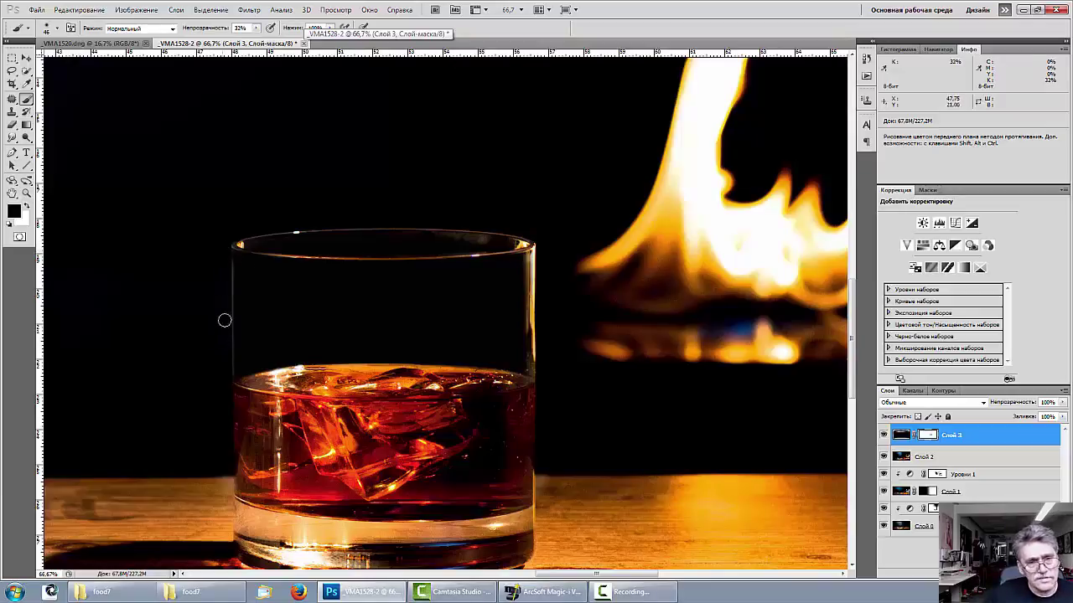
pyautogui.moveTo(231, 313)
pyautogui.mouseDown()
pyautogui.moveTo(229, 236)
pyautogui.moveTo(237, 334)
pyautogui.moveTo(233, 234)
pyautogui.moveTo(240, 336)
pyautogui.moveTo(234, 232)
pyautogui.moveTo(231, 447)
pyautogui.moveTo(234, 243)
pyautogui.moveTo(232, 309)
pyautogui.mouseUp()
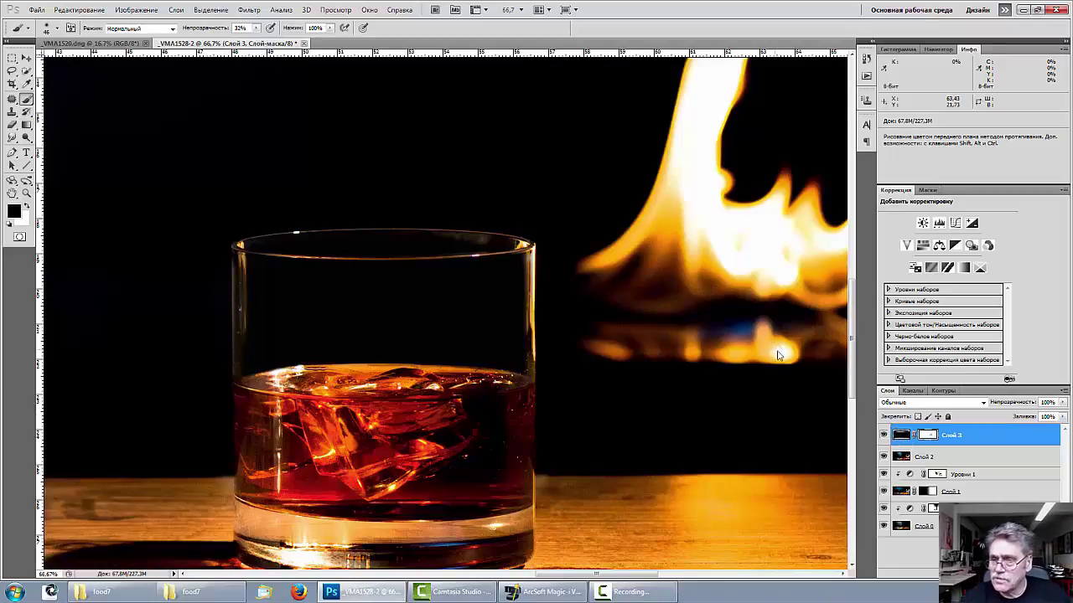
# Load the glass path as a selection, merge the masked paint layer into the stamped layer below, and deselect
pyautogui.click(943, 390)
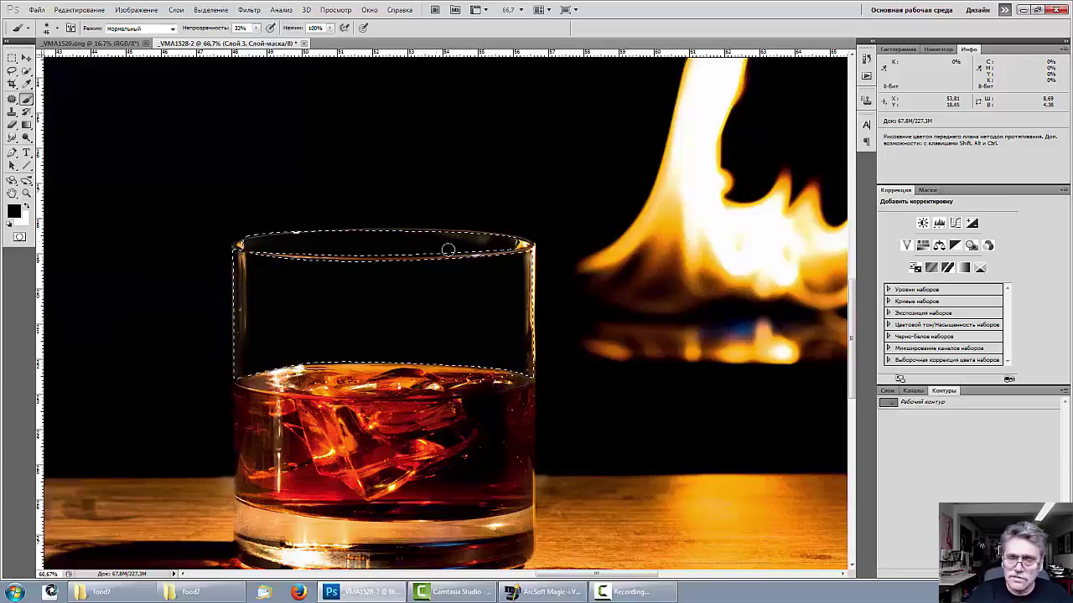
pyautogui.click(886, 390)
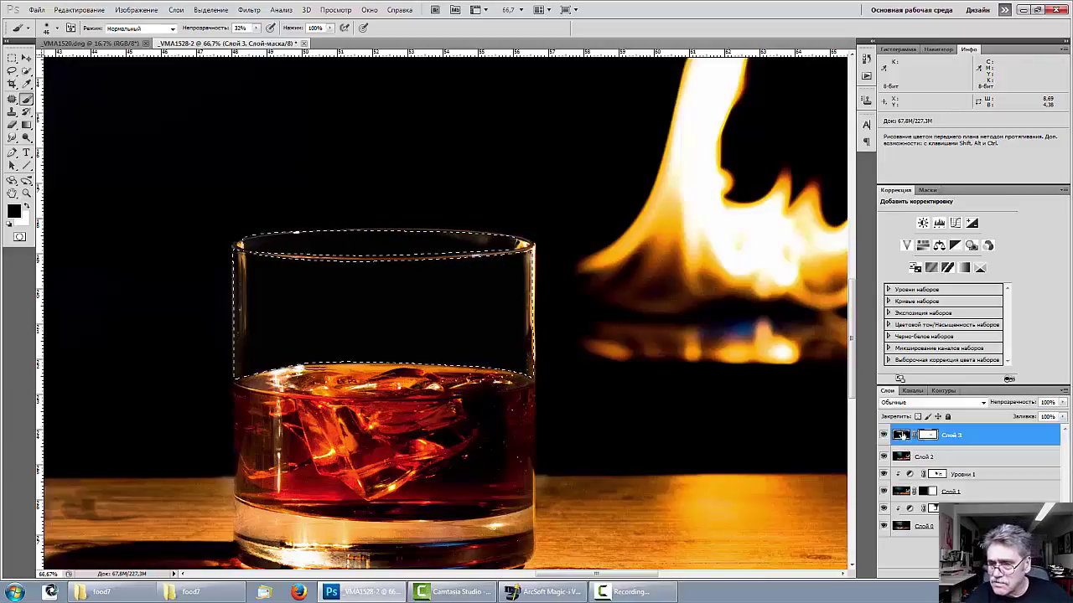
pyautogui.click(901, 435)
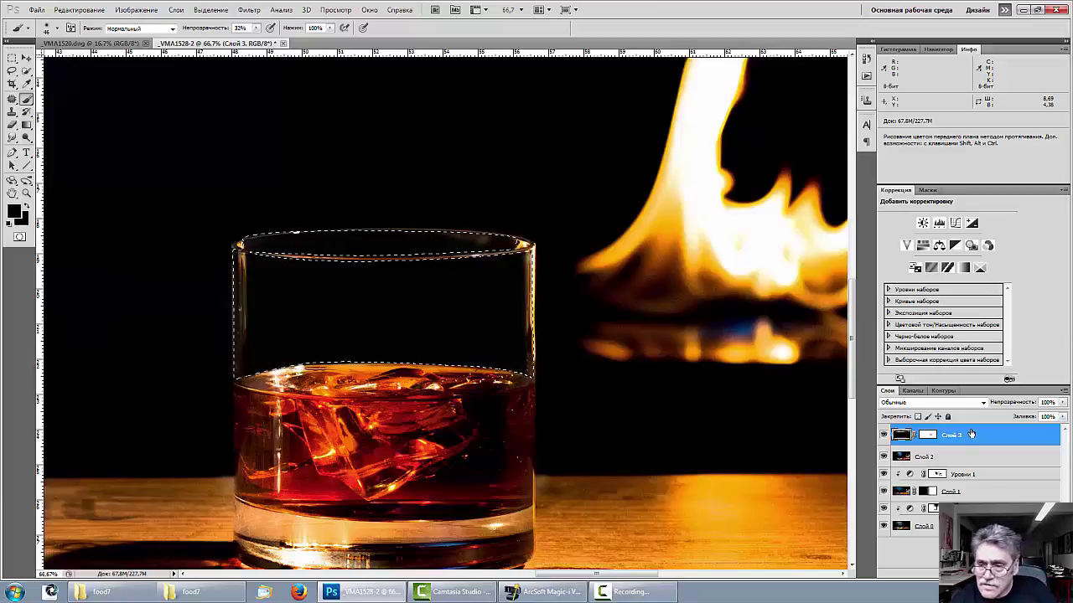
pyautogui.hotkey('ctrl', 'e')
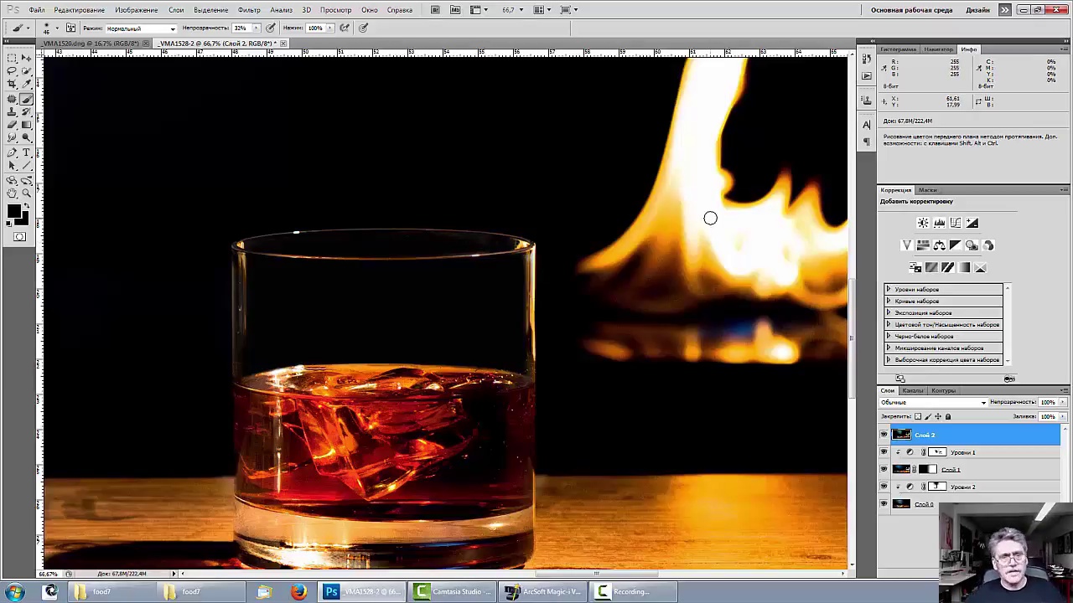
# Draw a narrow rectangular marquee along the glass's right edge above the whisky, about 0.10 wide and 1.73 high in ruler units
pyautogui.press('ctrl')
pyautogui.press('space')
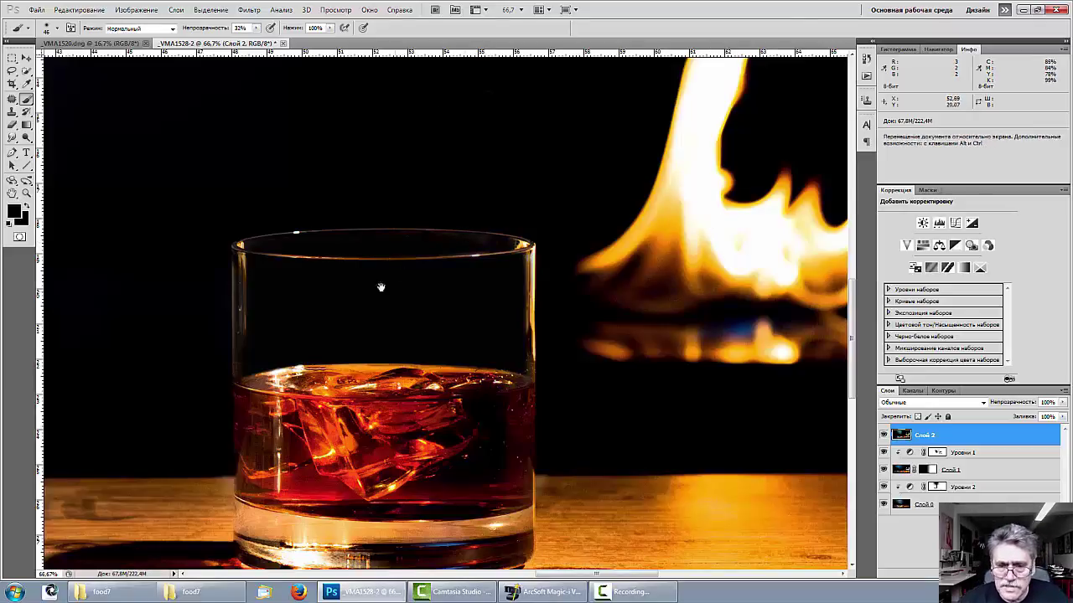
pyautogui.moveTo(344, 351); pyautogui.dragTo(205, 325)
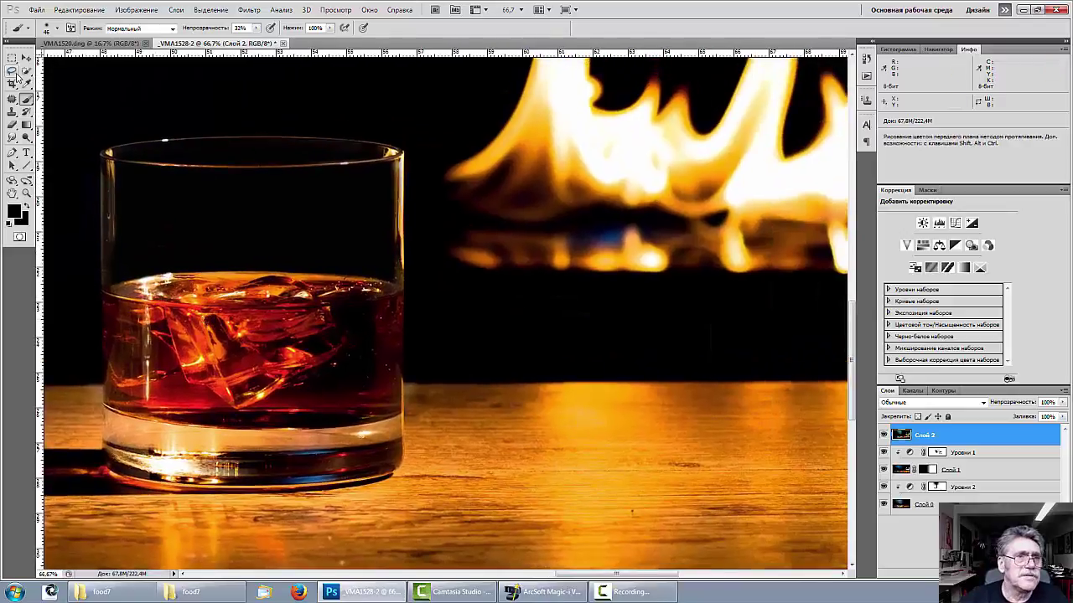
pyautogui.press('m')
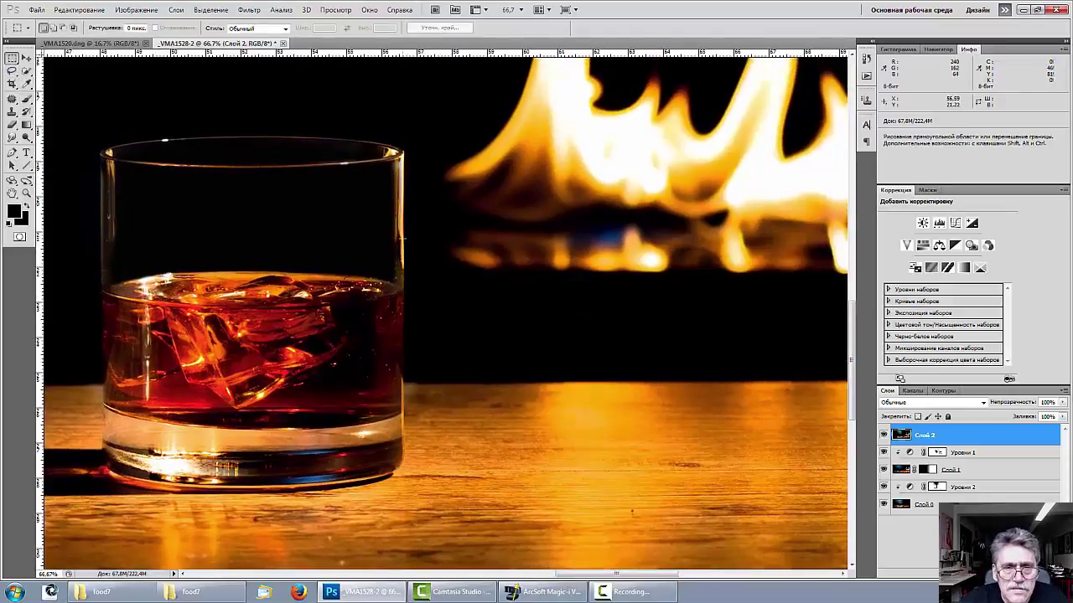
pyautogui.moveTo(402, 212); pyautogui.dragTo(409, 269)
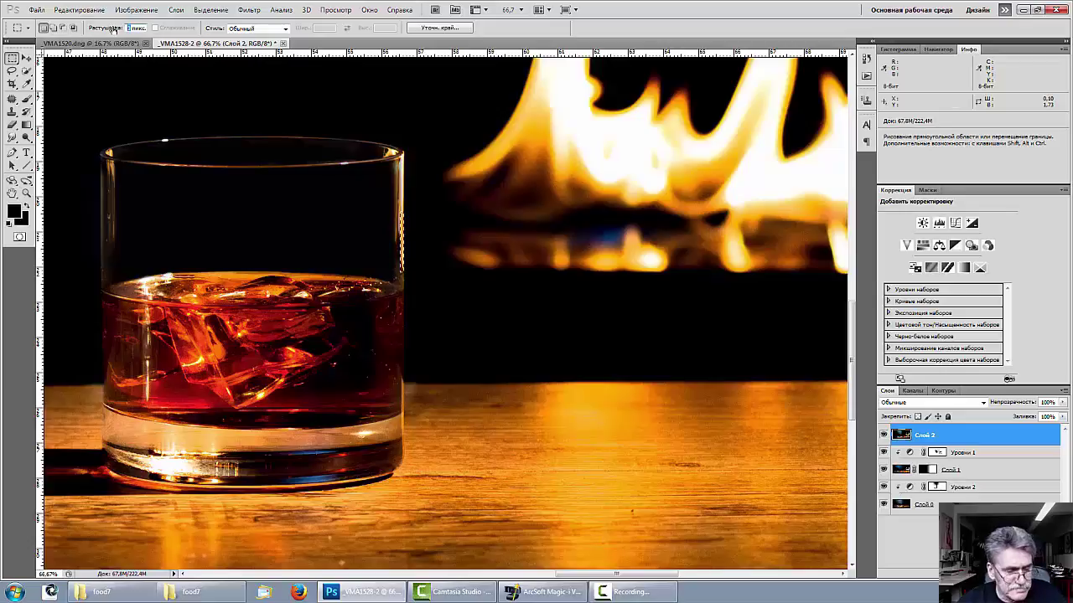
# Redraw the narrow marquee on the glass's right edge above the whisky with a 2-pixel feather, about 0.13 wide and 1.60 high
pyautogui.write('2')
pyautogui.hotkey('ctrl', 'd')
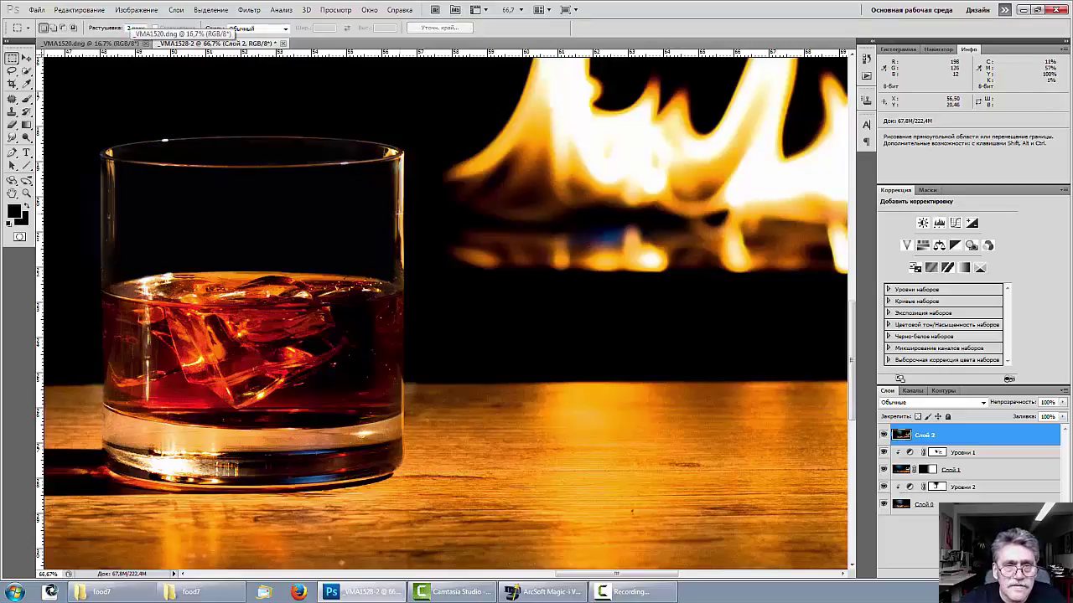
pyautogui.moveTo(399, 215); pyautogui.dragTo(402, 252)
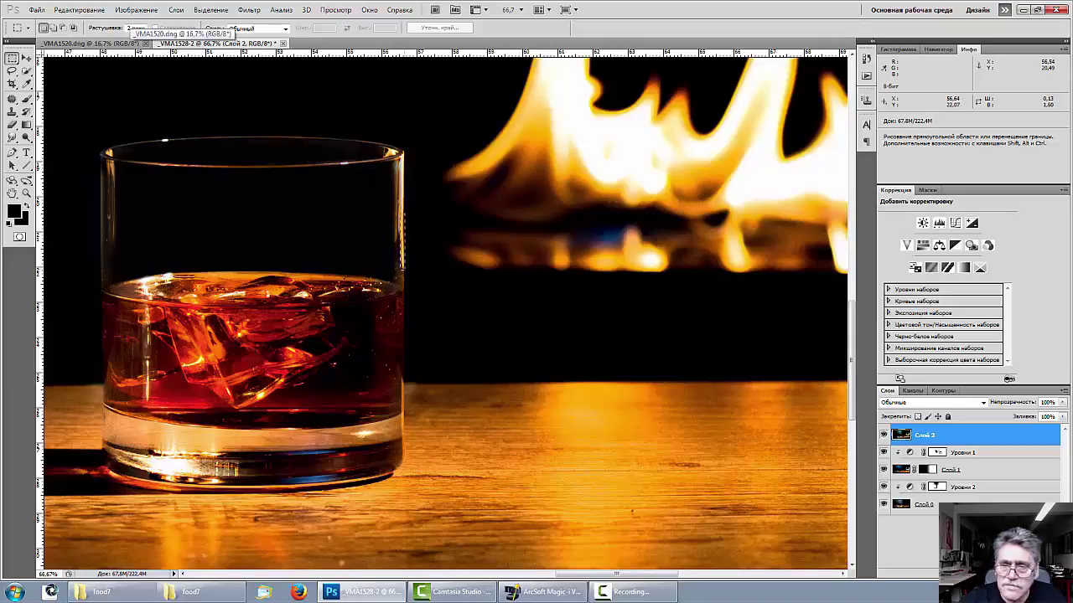
# Stretch the selected edge highlight down to the tabletop, to about 288% of its height with Free Transform, and deselect
pyautogui.hotkey('ctrl', 't')
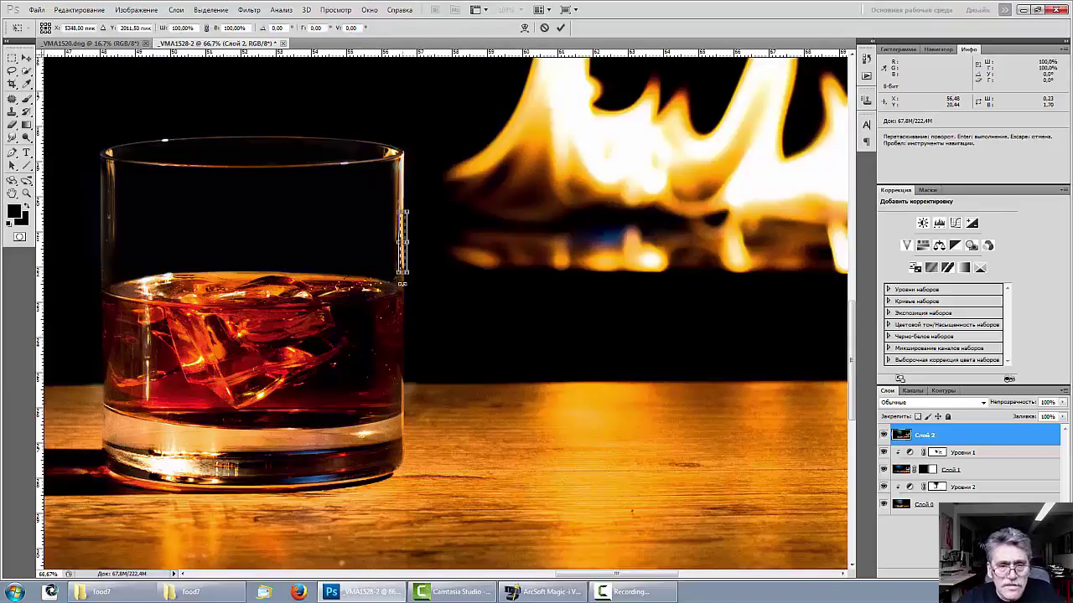
pyautogui.moveTo(402, 283); pyautogui.dragTo(391, 402)
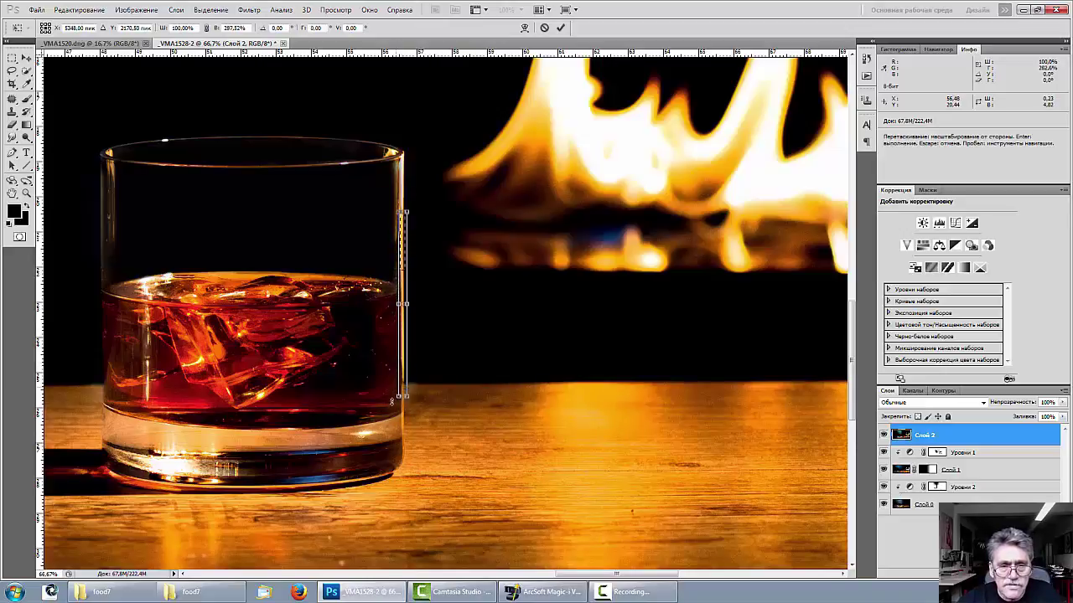
pyautogui.press('Return')
pyautogui.hotkey('ctrl', 'd')
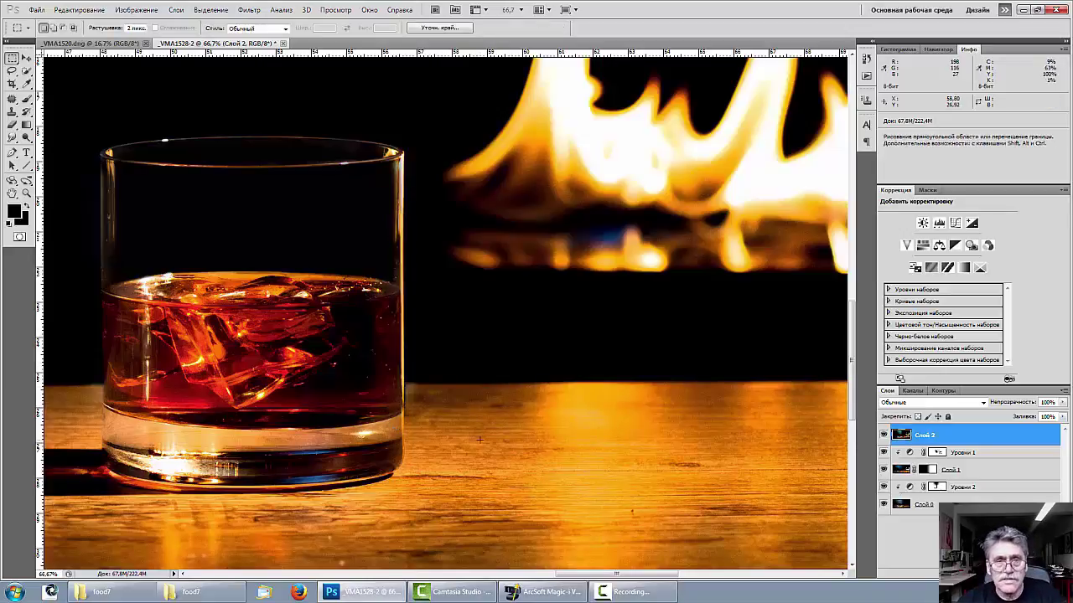
# Select a thin strip along the glass's left edge with the Polygonal Lasso, about 0.34 wide and 8.95 high in ruler units
pyautogui.hotkey('ctrl', '-')
pyautogui.hotkey('ctrl', '-')
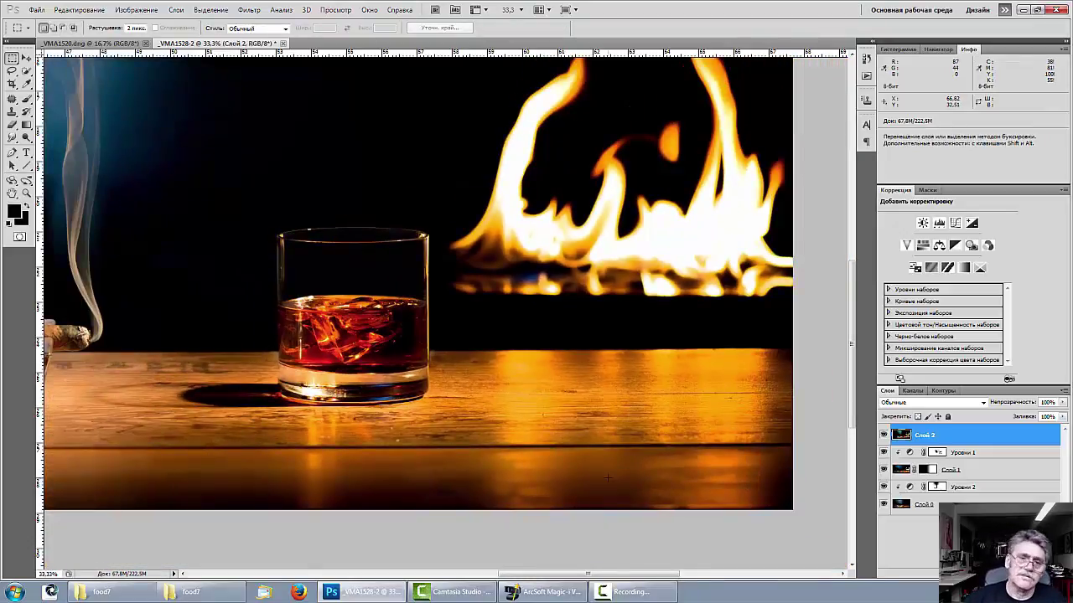
pyautogui.hotkey('ctrl', '+')
pyautogui.hotkey('ctrl', '+')
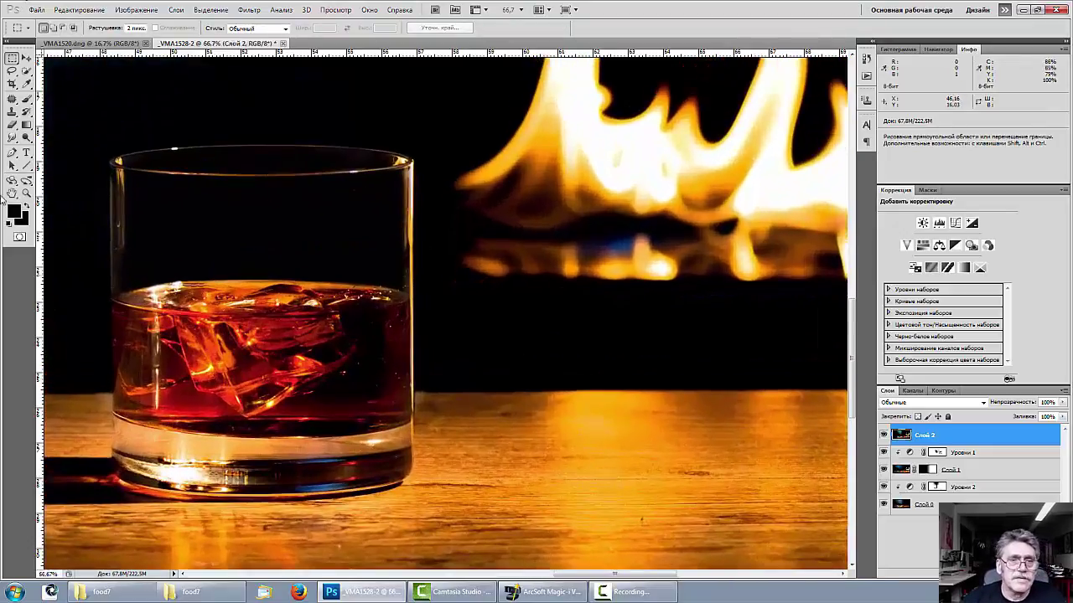
pyautogui.moveTo(220, 242); pyautogui.dragTo(419, 232)
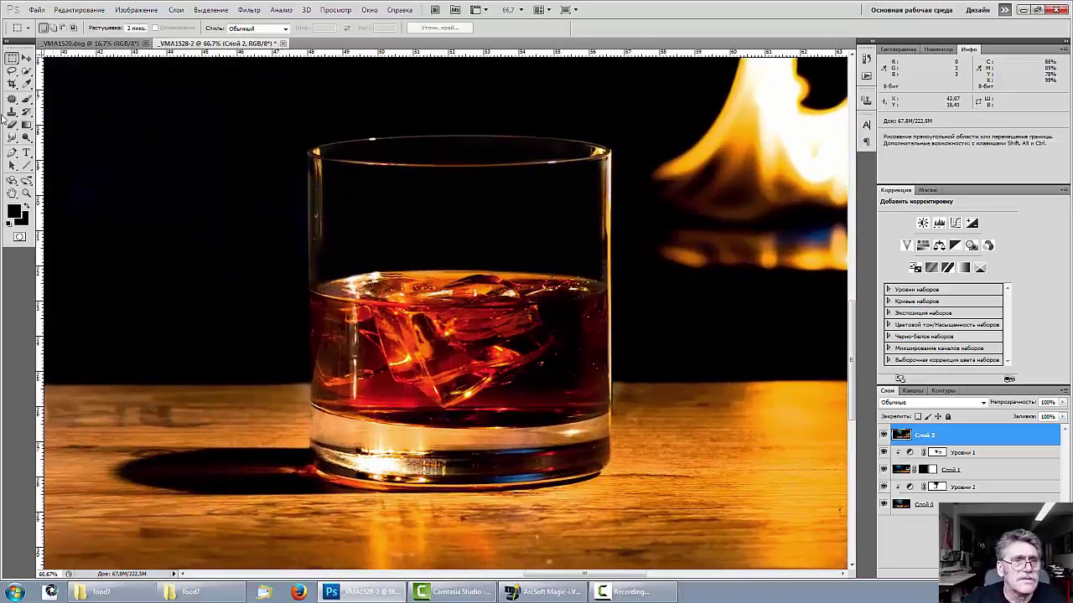
pyautogui.click(12, 72)
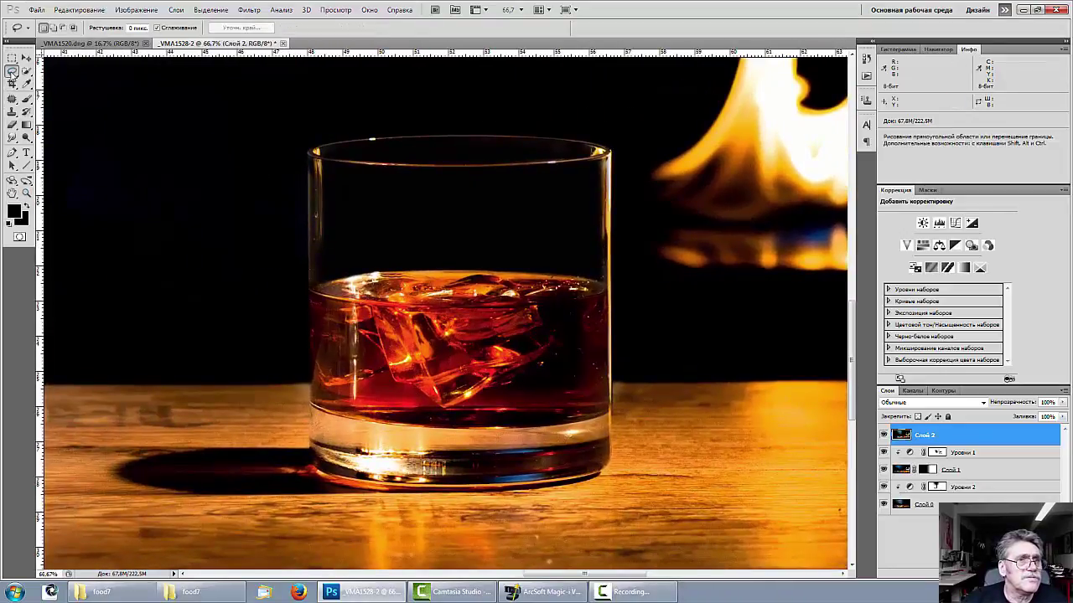
pyautogui.click(35, 82)
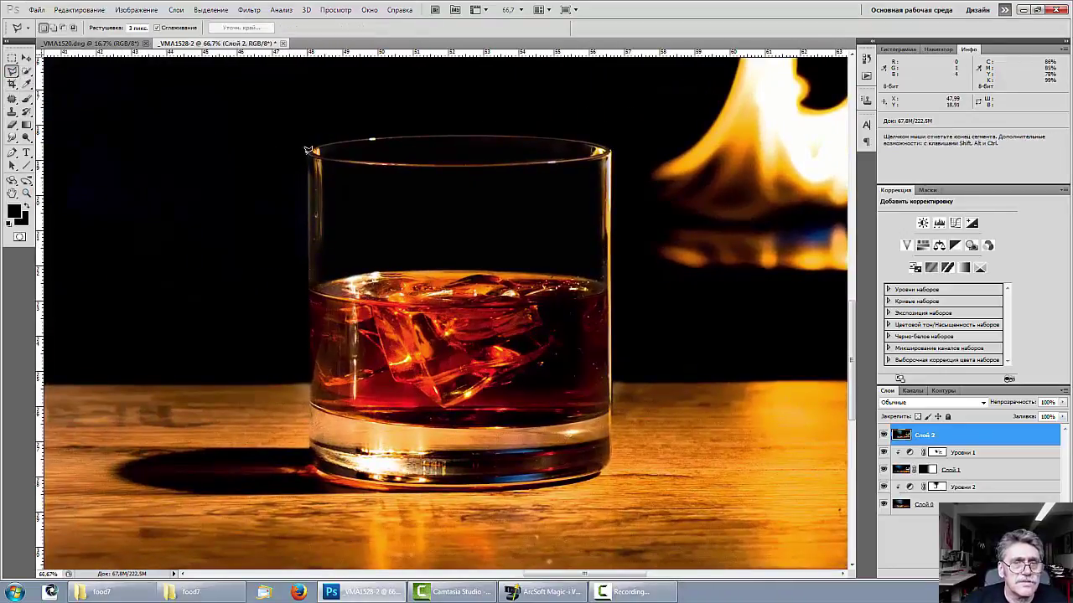
pyautogui.click(309, 153)
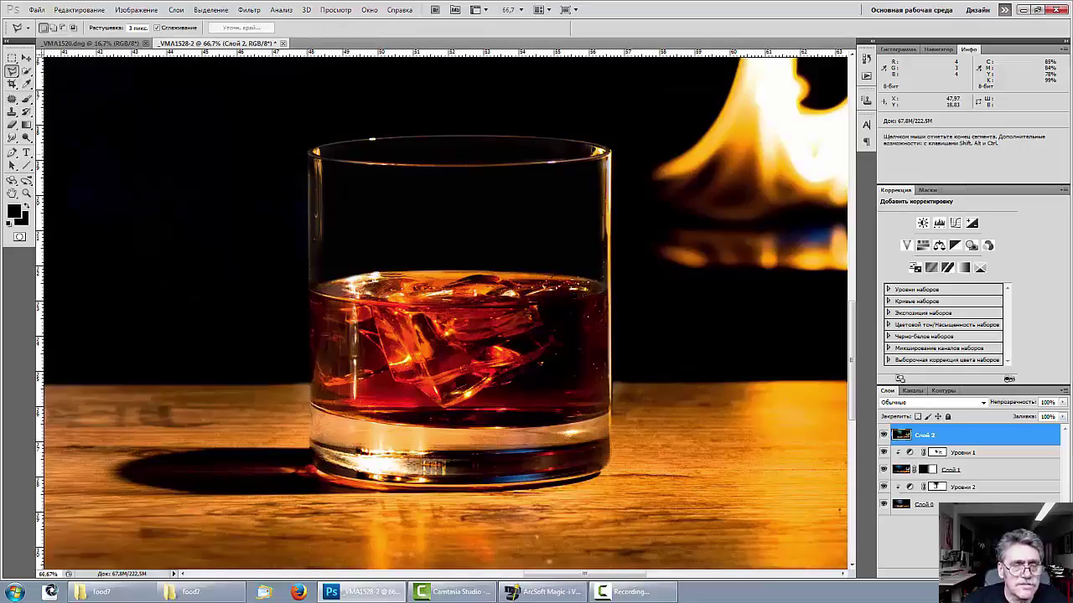
pyautogui.click(312, 457)
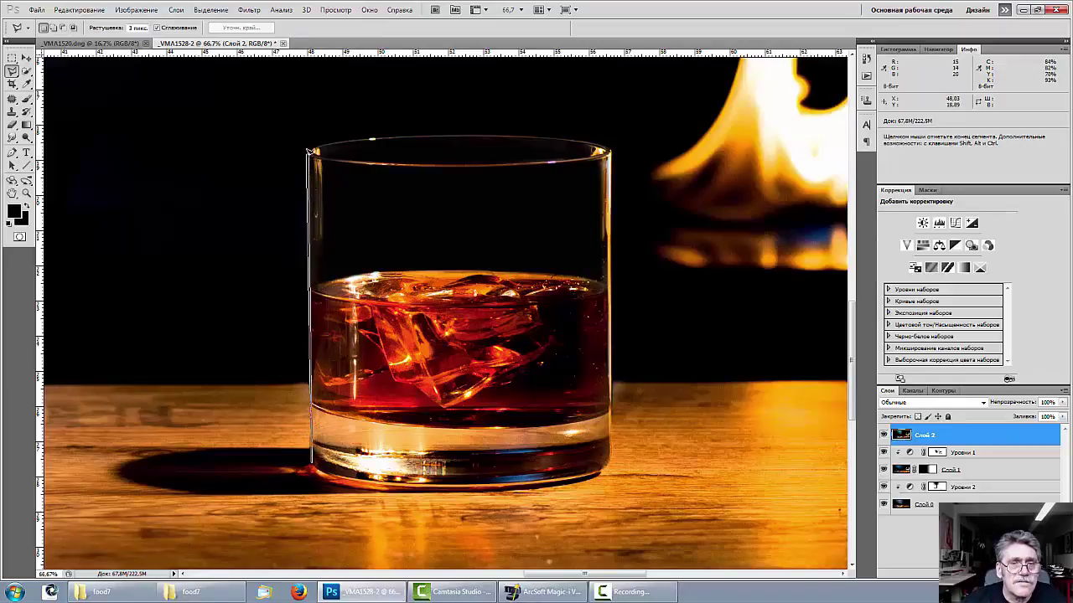
pyautogui.click(308, 152)
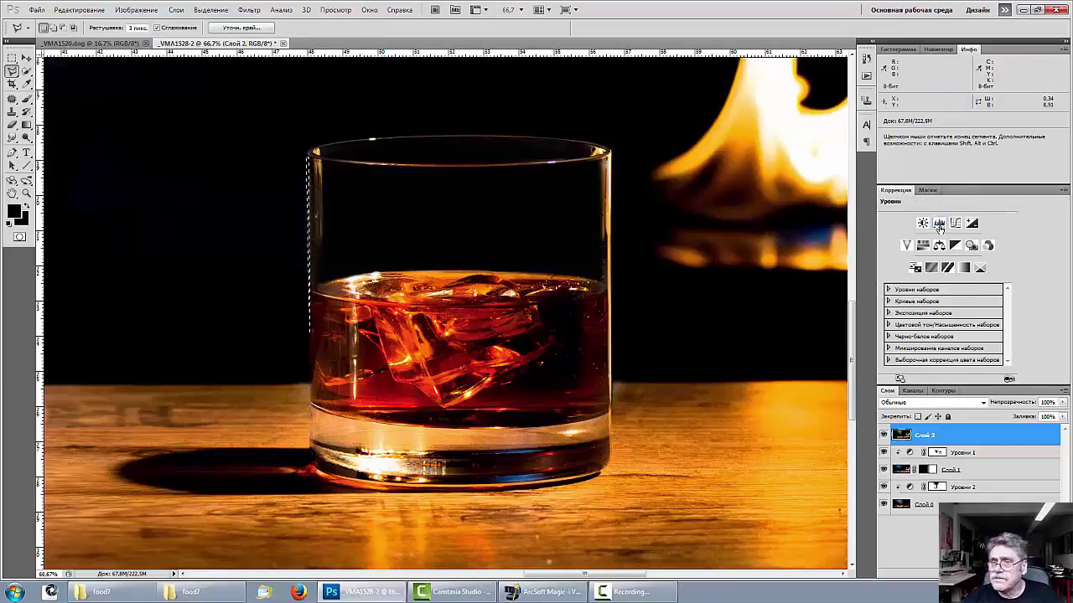
# Add a Levels adjustment limited to the left-edge strip, set its midtones to 4.35, and compare the image with and without it
pyautogui.click(940, 224)
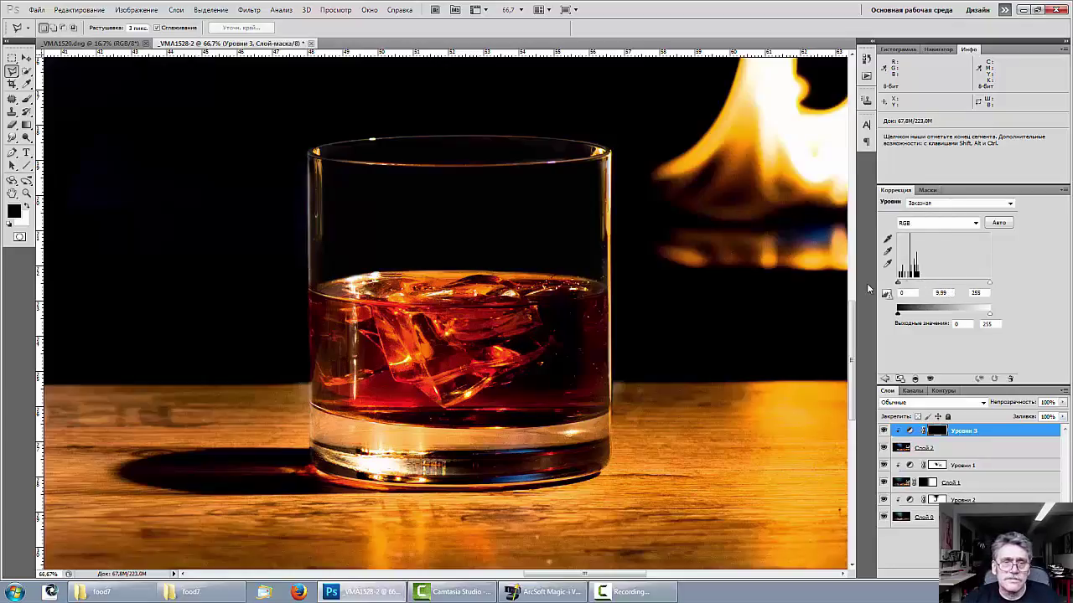
pyautogui.moveTo(932, 284); pyautogui.dragTo(903, 285)
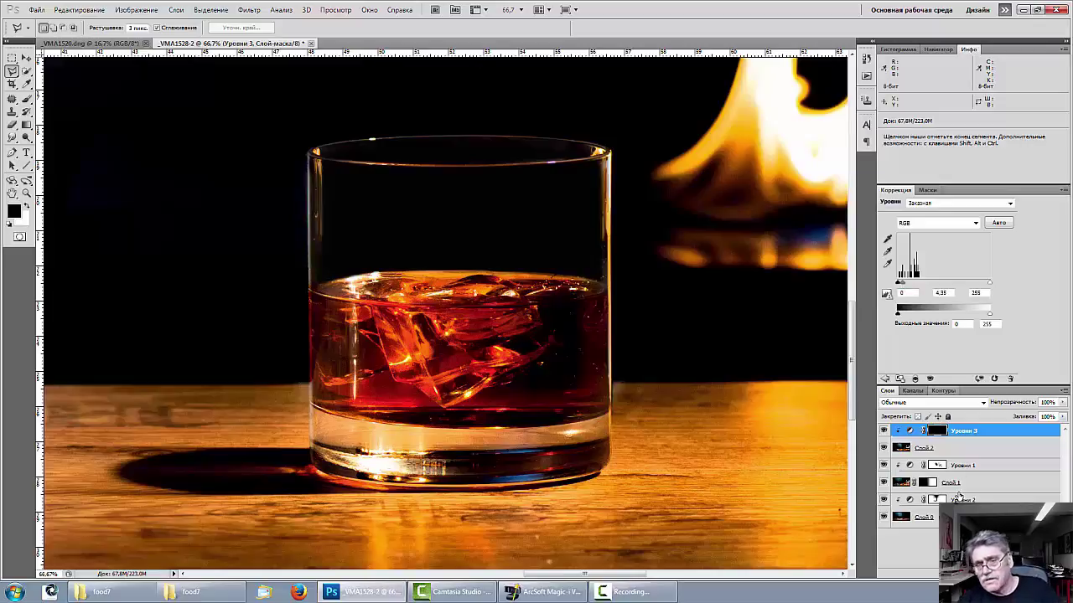
pyautogui.click(909, 431)
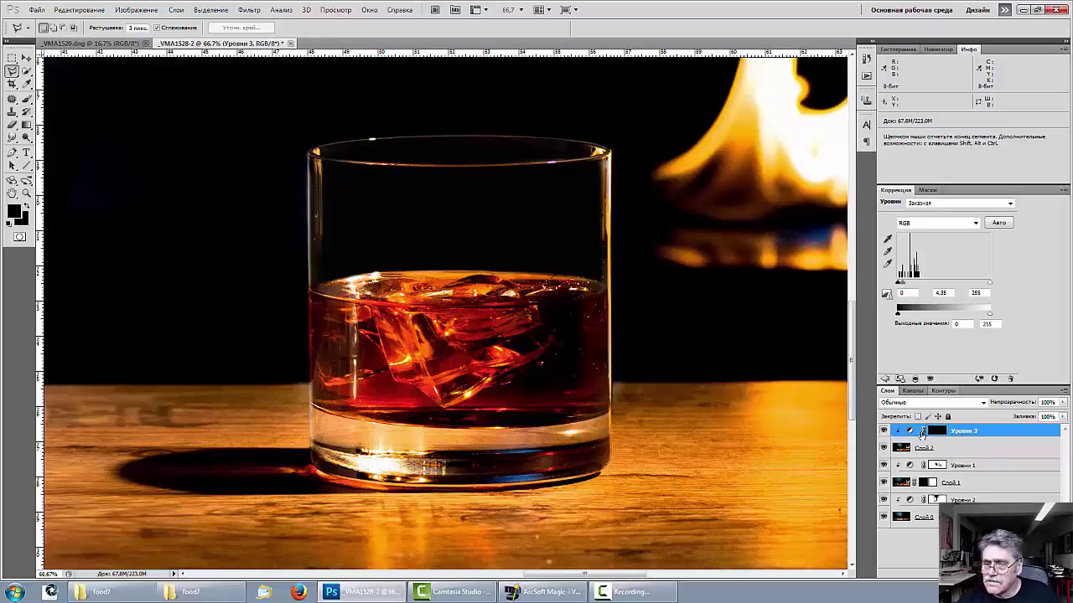
pyautogui.click(884, 430)
pyautogui.click(884, 431)
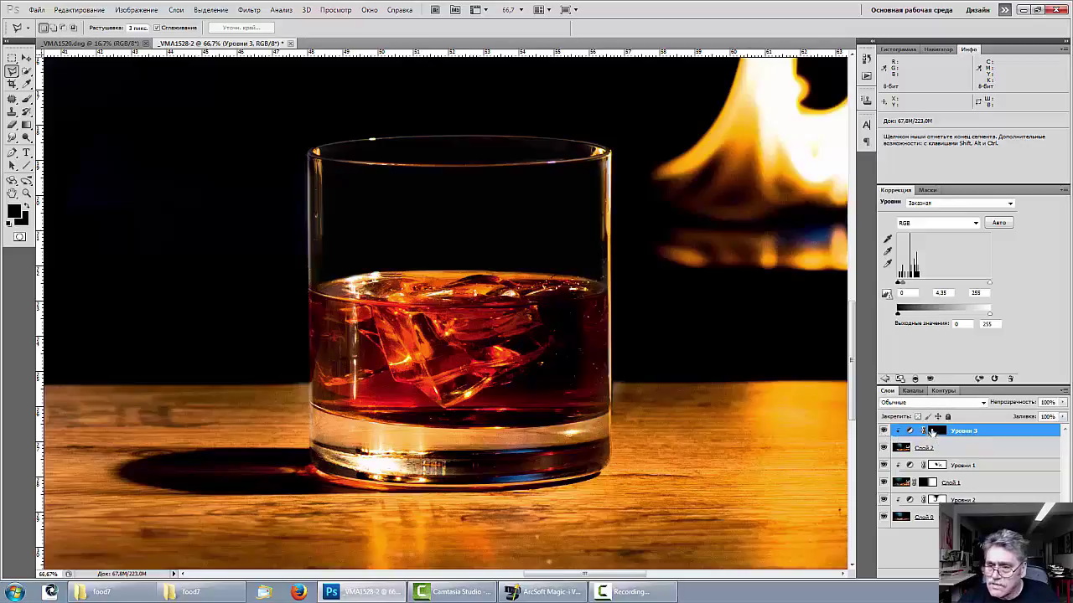
# Paint white at 32% opacity on the Levels mask beside the glass's left edge, then switch to black and raise the brush opacity to 100%
pyautogui.click(933, 431)
pyautogui.click(26, 98)
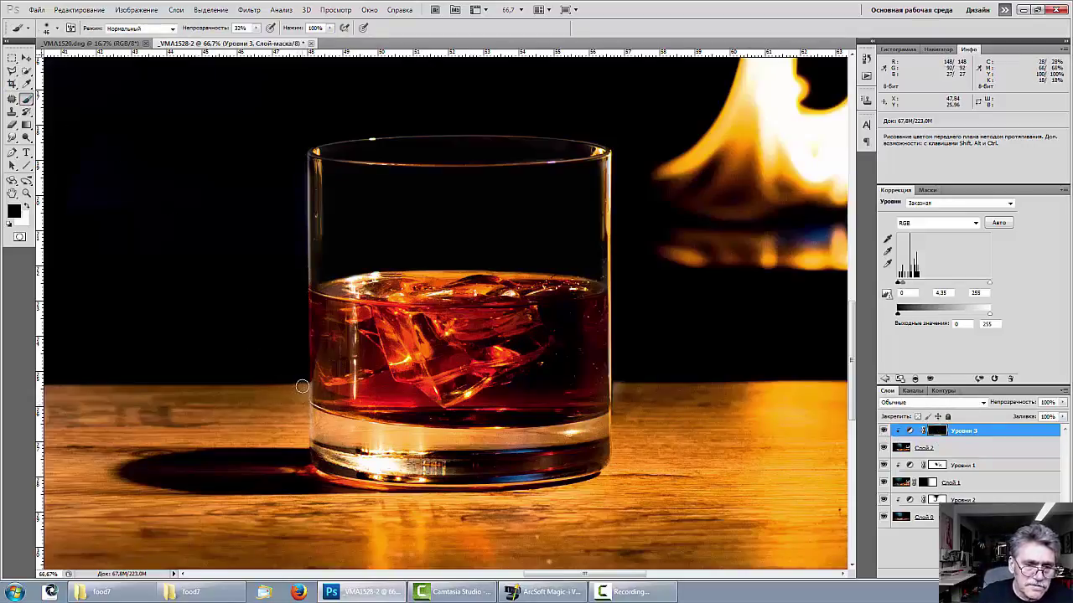
pyautogui.press('x')
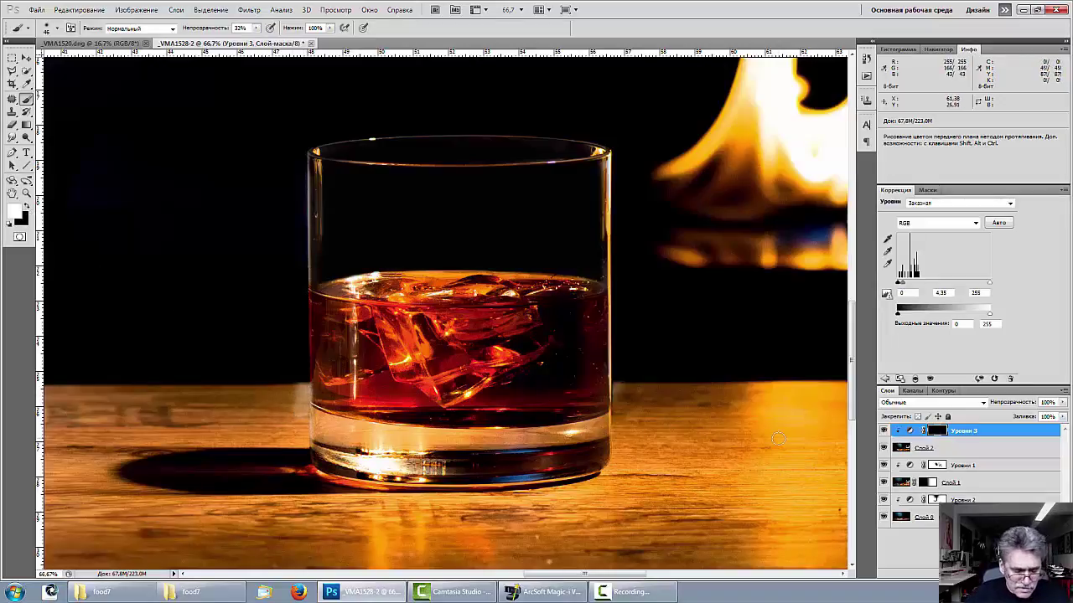
pyautogui.hotkey('ctrl', 'alt', 'z')
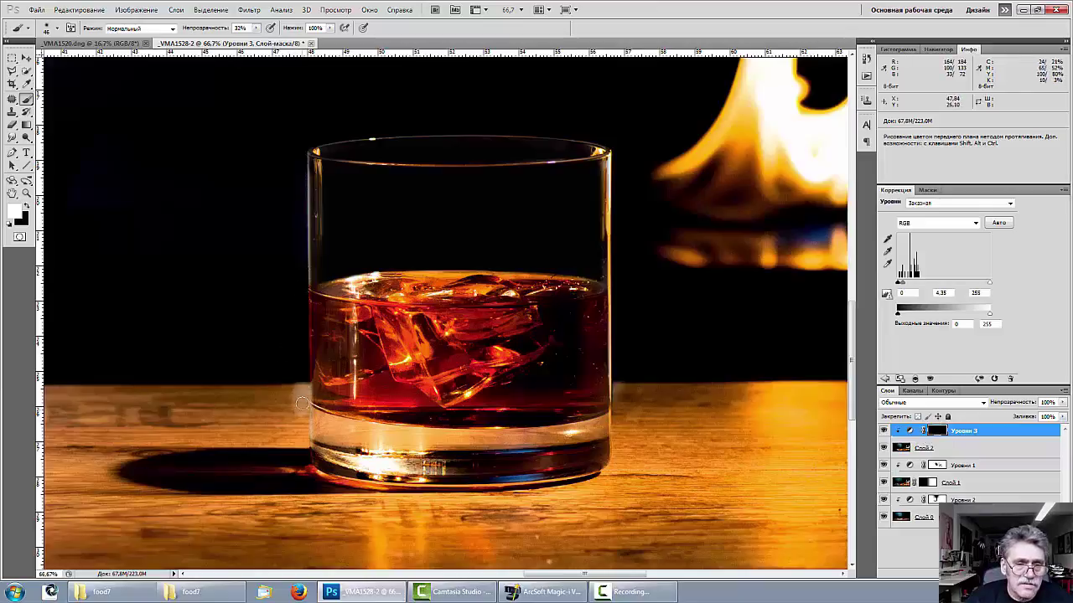
pyautogui.moveTo(301, 404)
pyautogui.mouseDown()
pyautogui.moveTo(277, 394)
pyautogui.moveTo(295, 413)
pyautogui.mouseUp()
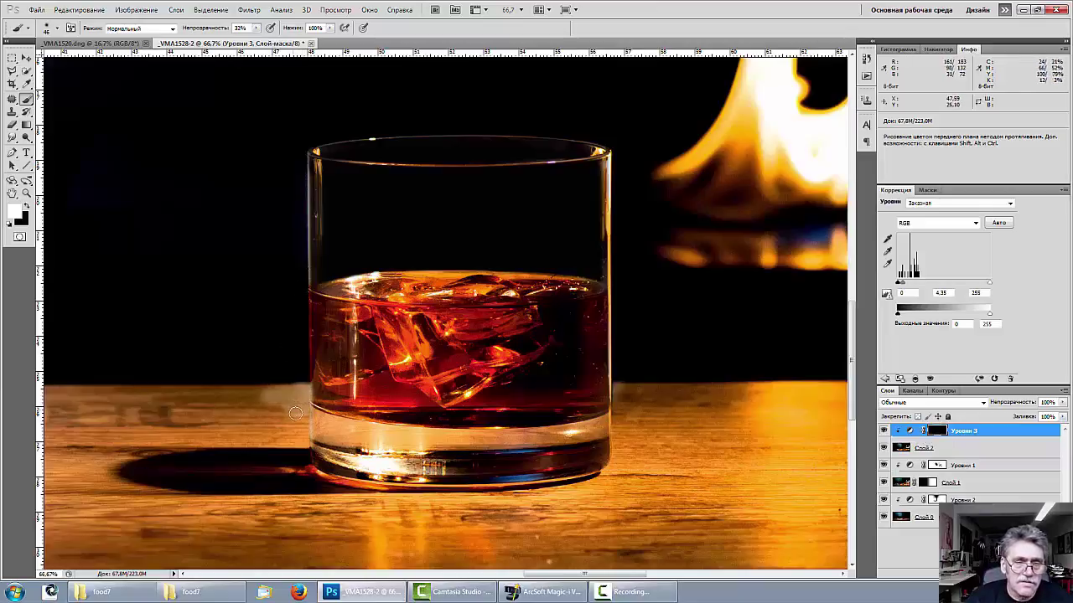
pyautogui.click(25, 207)
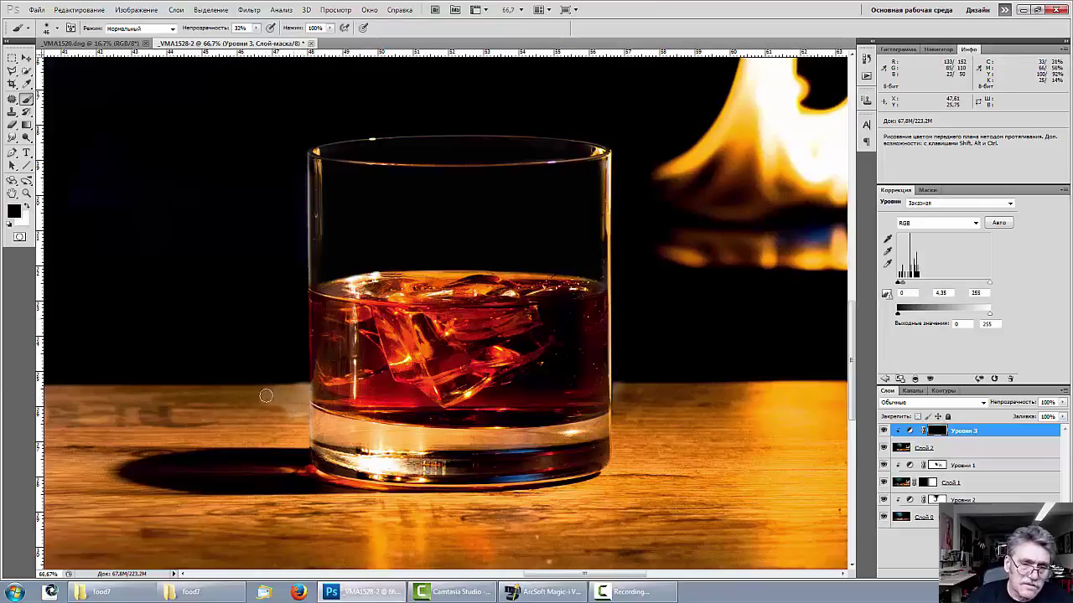
pyautogui.moveTo(189, 28); pyautogui.dragTo(256, 32)
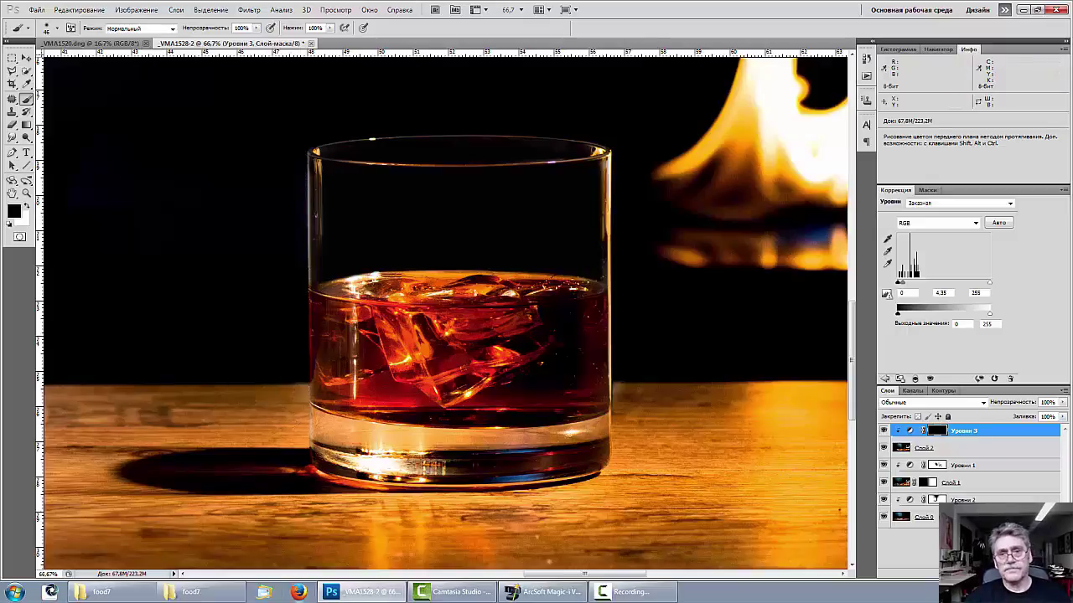
# Delete the Levels adjustment layer made for the glass's left edge
pyautogui.hotkey('ctrl', '-')
pyautogui.hotkey('ctrl', '-')
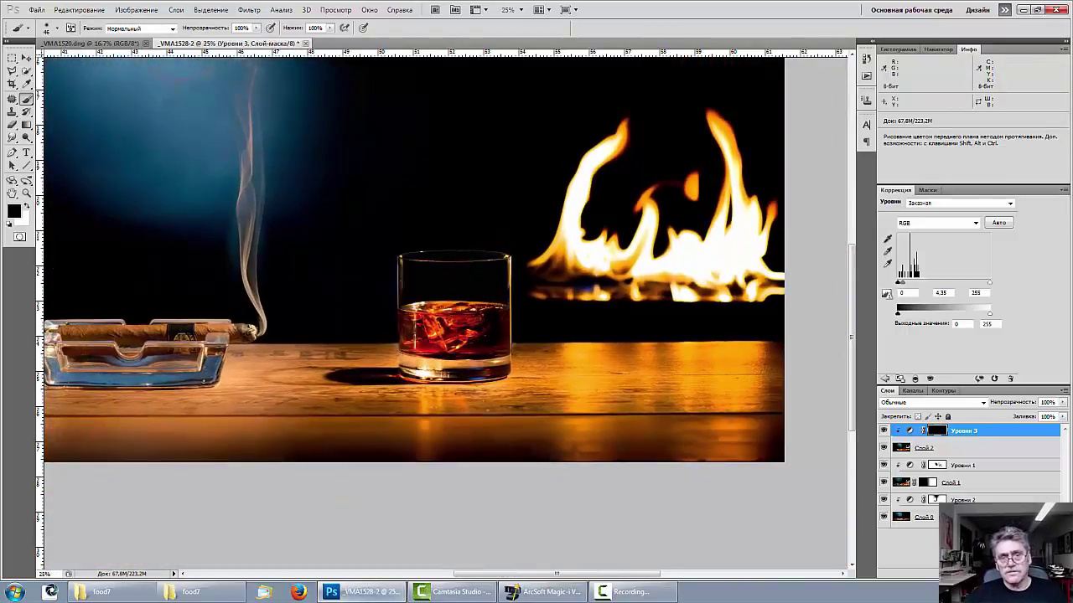
pyautogui.hotkey('ctrl', '+')
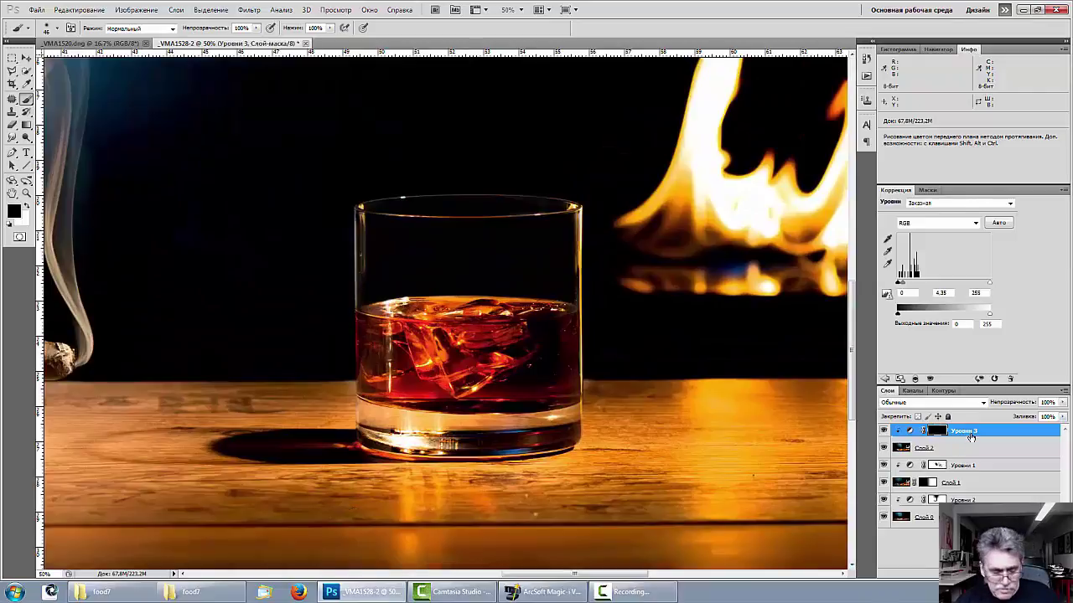
pyautogui.press('Delete')
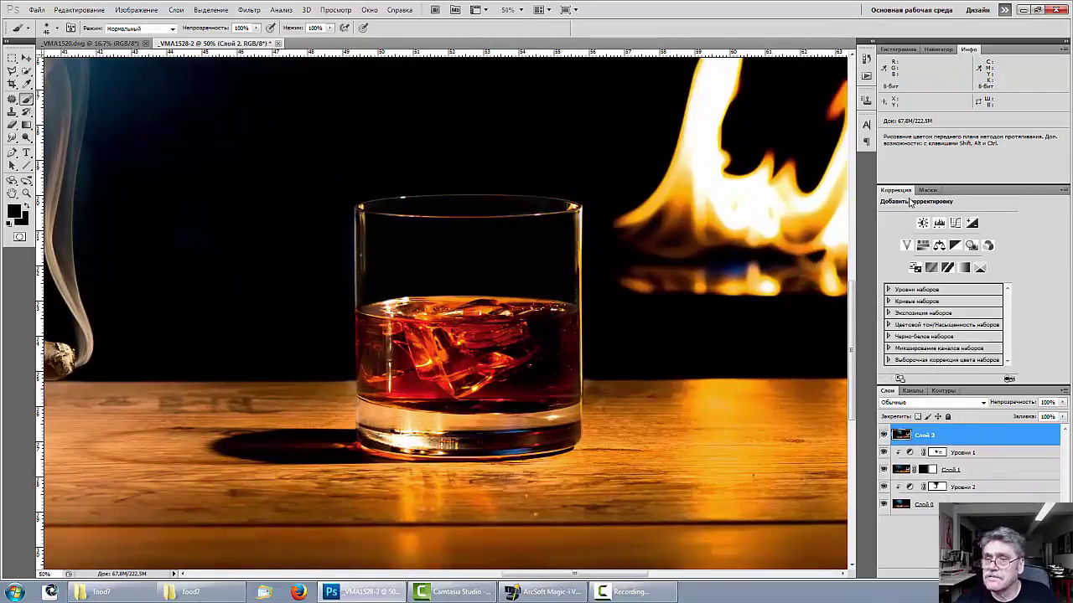
# Add a Levels adjustment above the stamped layer with midtones 1.47 and white input 223, and invert its mask to black
pyautogui.click(940, 224)
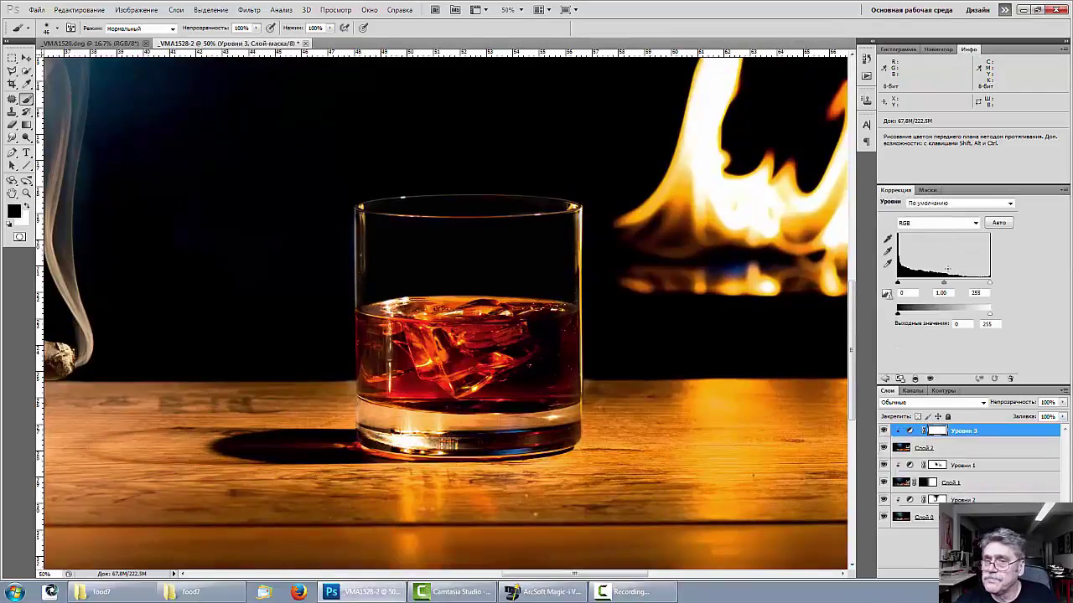
pyautogui.moveTo(943, 286)
pyautogui.mouseDown()
pyautogui.moveTo(929, 282)
pyautogui.moveTo(986, 287)
pyautogui.moveTo(975, 286)
pyautogui.mouseUp()
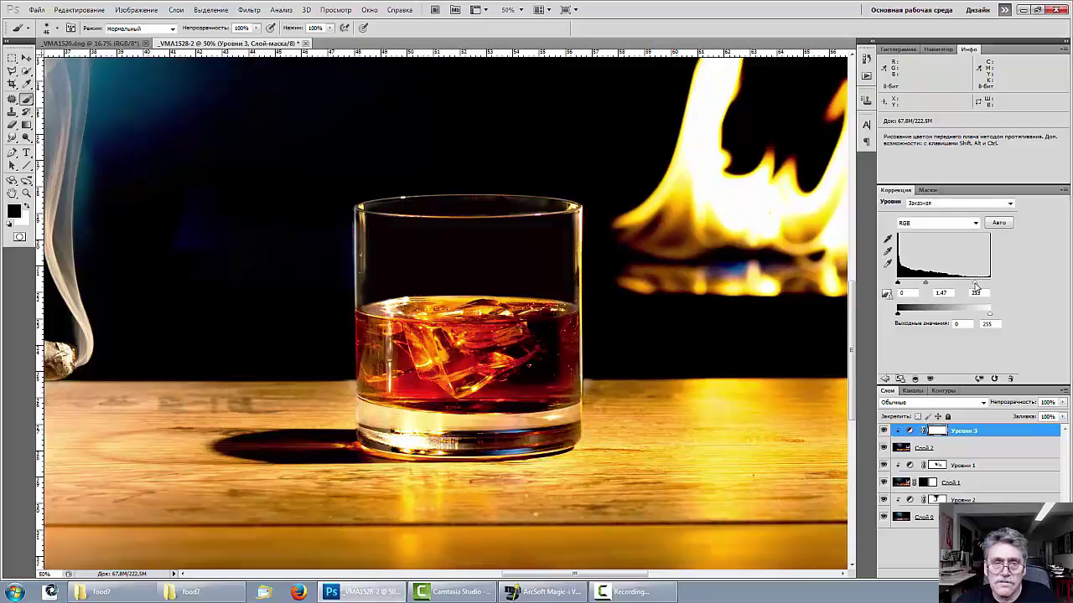
pyautogui.click(968, 433)
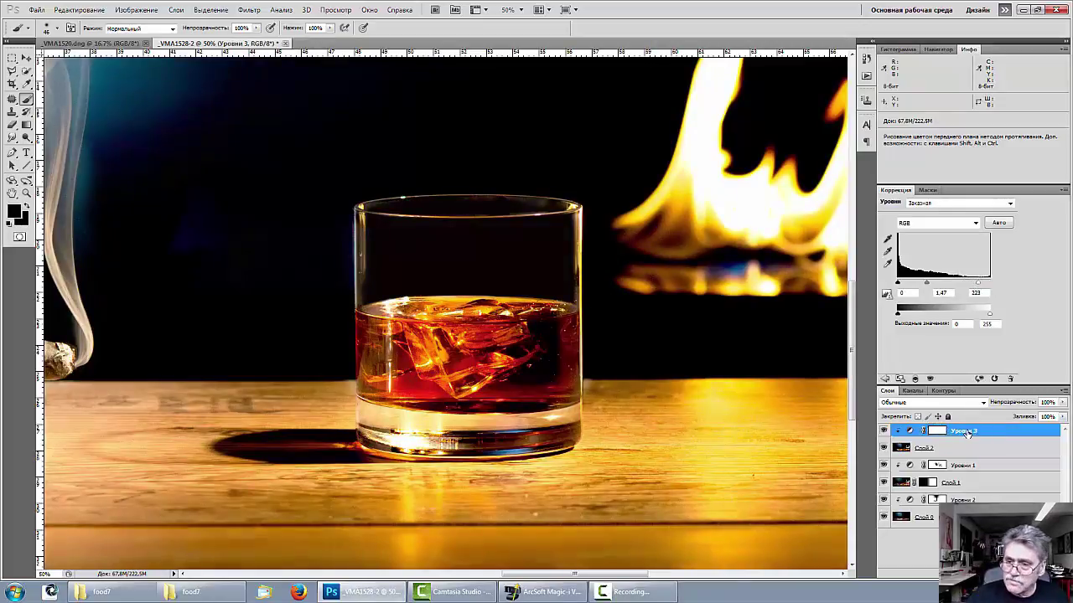
pyautogui.click(935, 432)
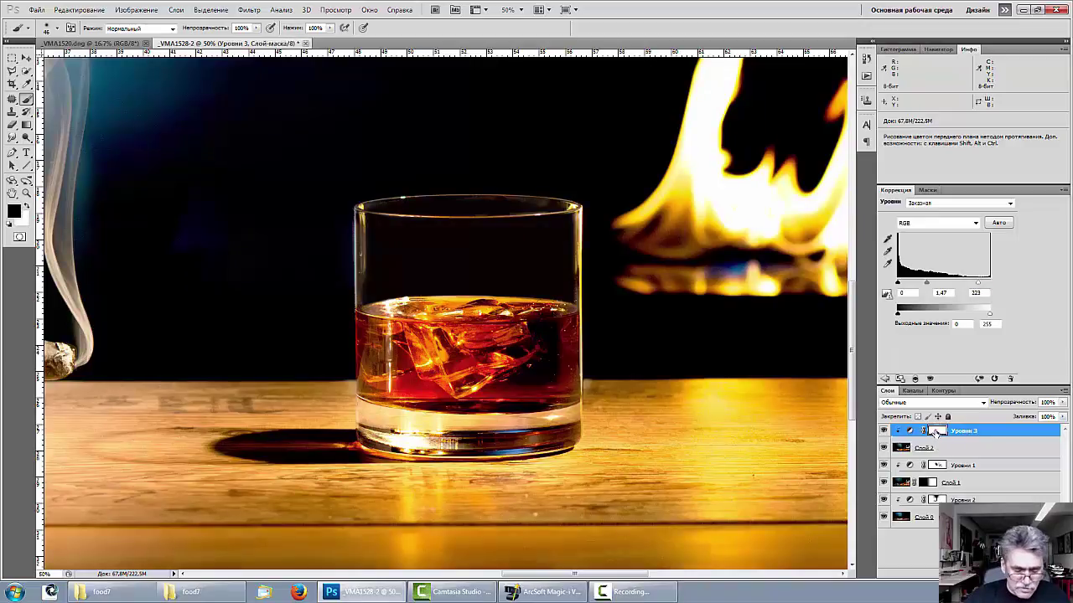
pyautogui.hotkey('ctrl', 'i')
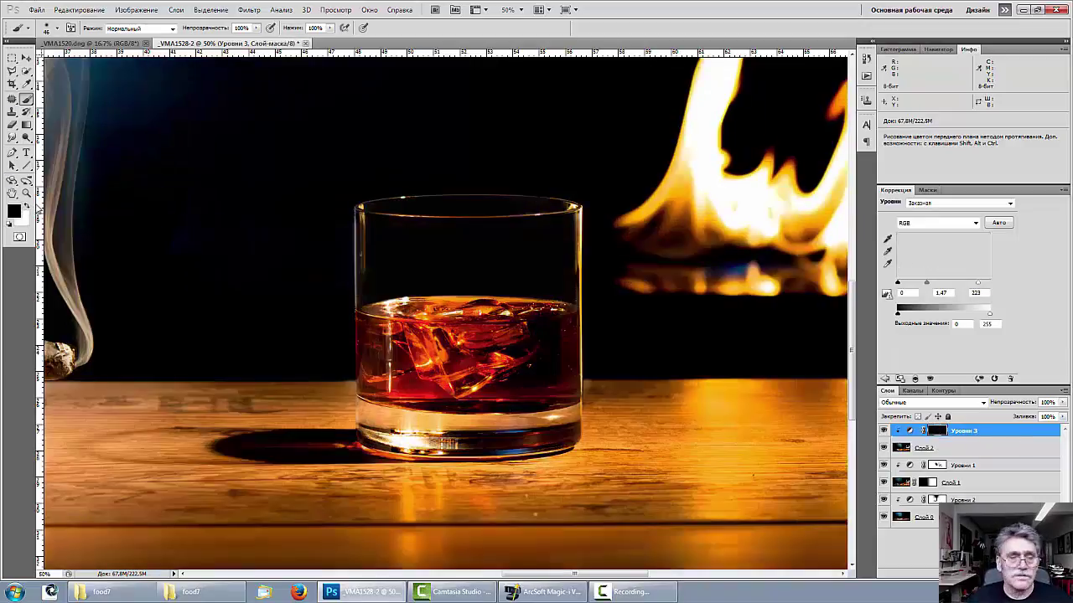
# Paint white on the Levels mask over the ice and whisky with a size 141 brush at 100% opacity
pyautogui.click(26, 208)
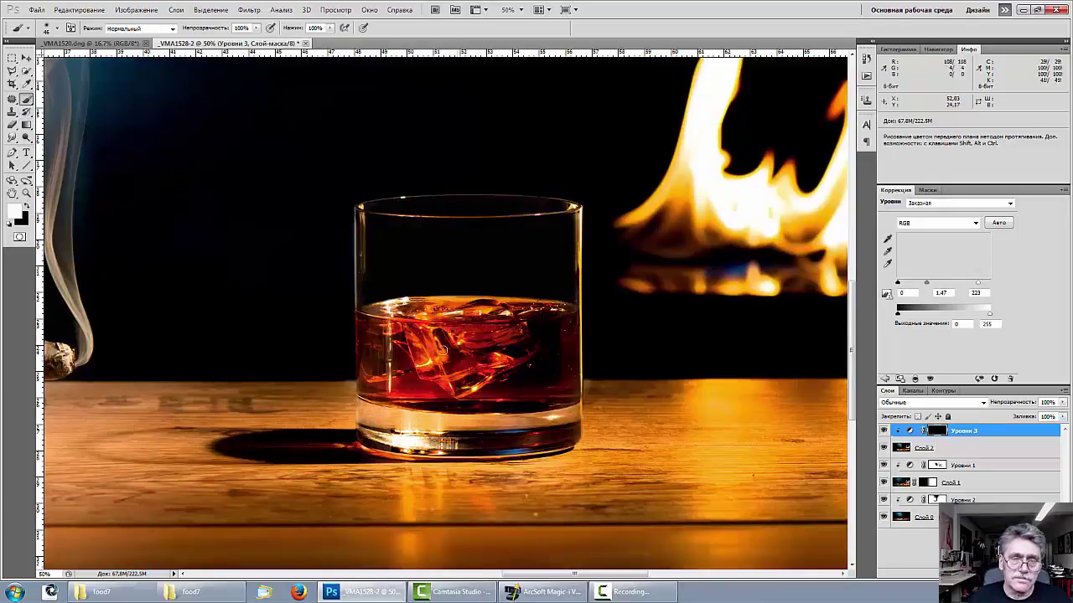
pyautogui.rightClick(516, 365)
pyautogui.moveTo(494, 376); pyautogui.dragTo(533, 376)
pyautogui.moveTo(421, 354)
pyautogui.mouseDown()
pyautogui.moveTo(448, 376)
pyautogui.moveTo(535, 337)
pyautogui.moveTo(546, 359)
pyautogui.moveTo(552, 339)
pyautogui.moveTo(556, 383)
pyautogui.moveTo(542, 331)
pyautogui.moveTo(558, 331)
pyautogui.moveTo(545, 333)
pyautogui.moveTo(543, 320)
pyautogui.moveTo(559, 313)
pyautogui.moveTo(530, 322)
pyautogui.moveTo(522, 341)
pyautogui.moveTo(460, 358)
pyautogui.moveTo(450, 385)
pyautogui.moveTo(423, 386)
pyautogui.moveTo(366, 339)
pyautogui.moveTo(379, 390)
pyautogui.mouseUp()
# Inspect the brightened ice at 200% zoom and merge the masked Levels adjustment into the stamped layer below
pyautogui.hotkey('ctrl', '+')
pyautogui.hotkey('ctrl', '+')
pyautogui.hotkey('ctrl', '+')
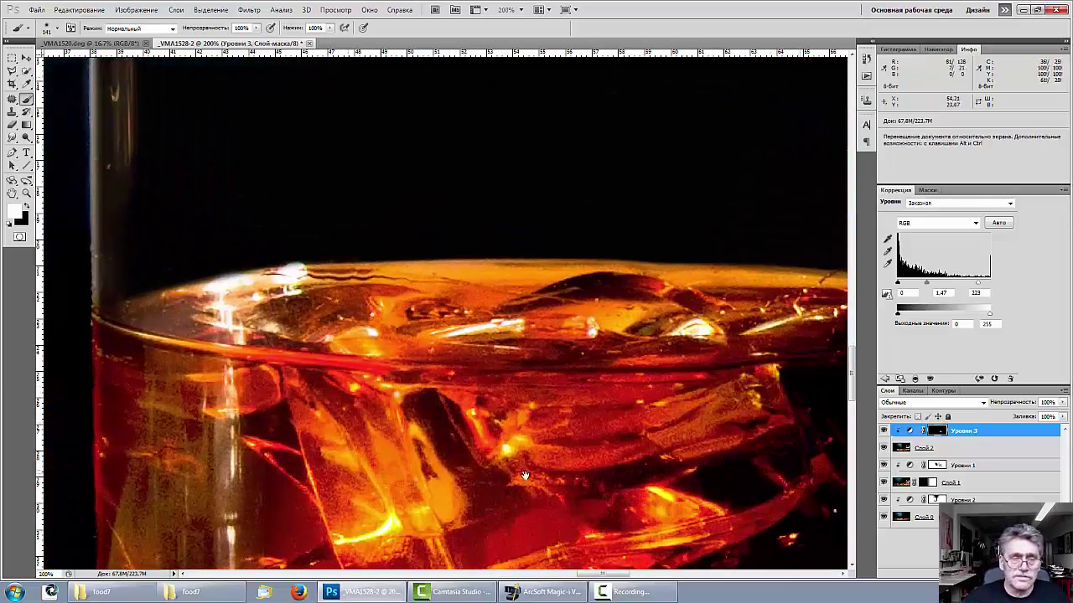
pyautogui.moveTo(524, 475); pyautogui.dragTo(420, 250)
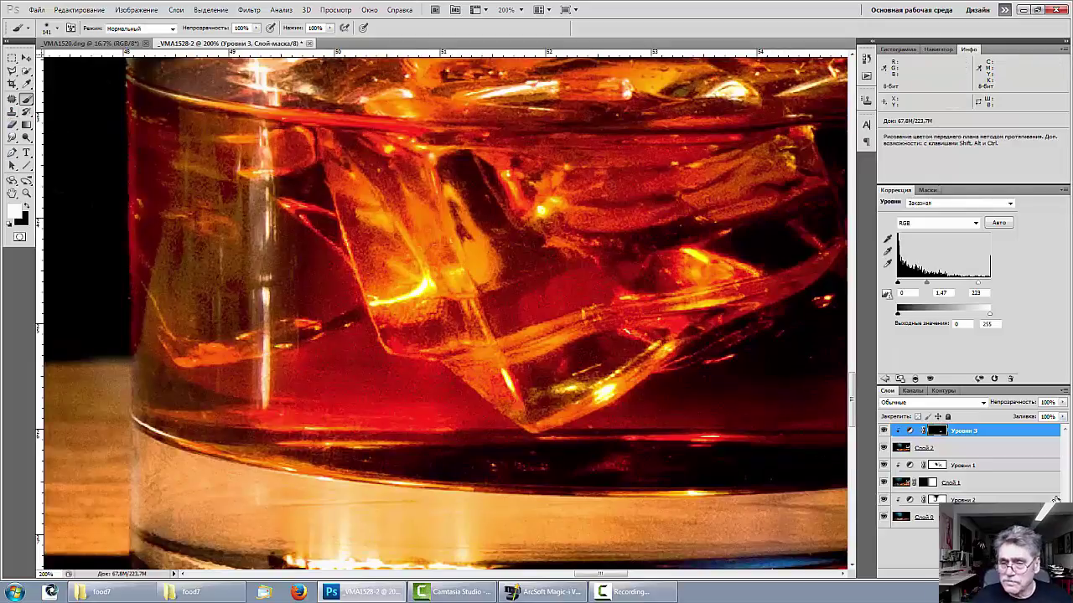
pyautogui.moveTo(1055, 501); pyautogui.dragTo(1055, 574)
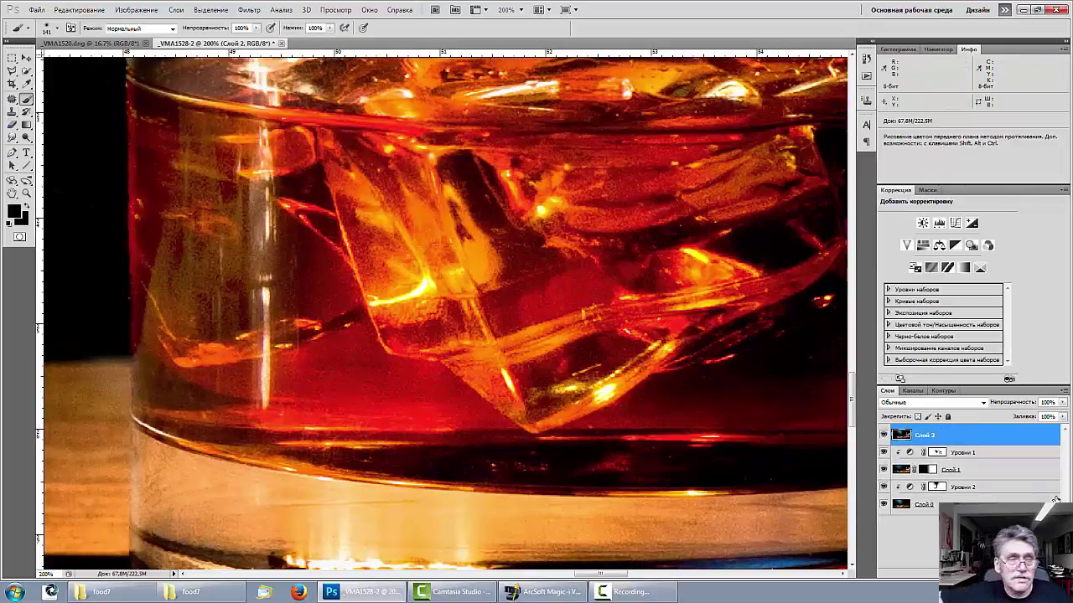
# Retouch out the vertical highlight on the left side of the whisky with a size 51 Healing Brush, sampling from the adjacent drink
pyautogui.click(12, 100)
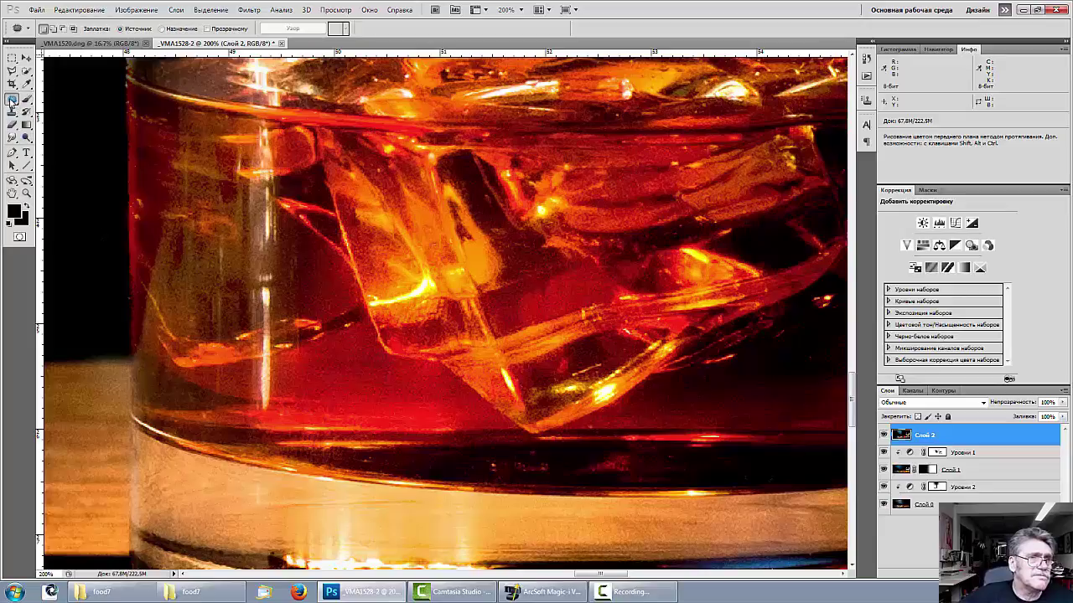
pyautogui.moveTo(43, 110); pyautogui.dragTo(46, 110)
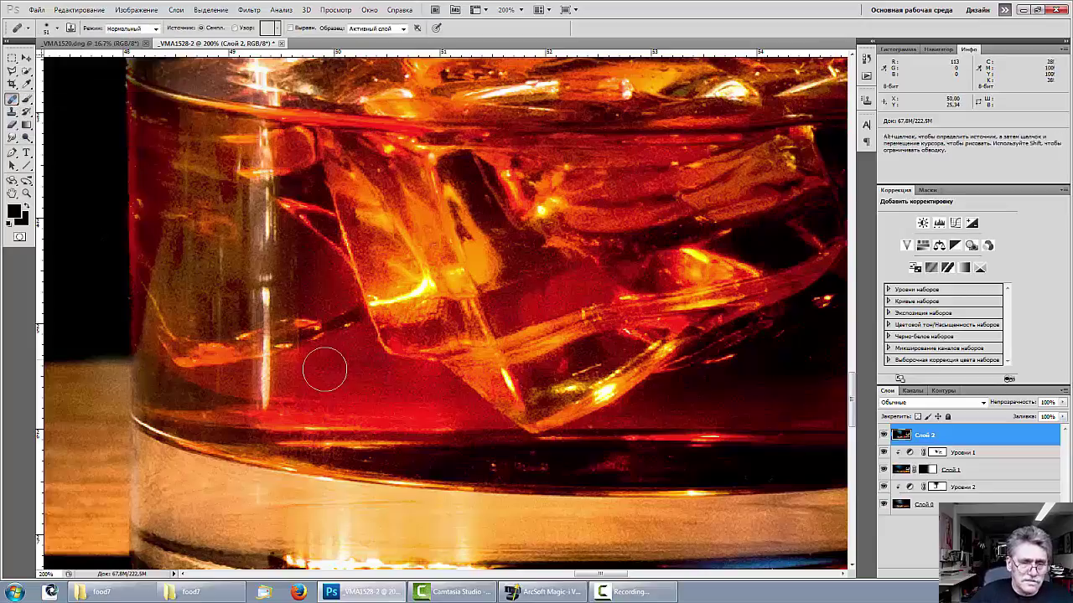
pyautogui.keyDown('alt'); pyautogui.click(288, 410); pyautogui.keyUp('alt')
pyautogui.moveTo(262, 394); pyautogui.dragTo(260, 134)
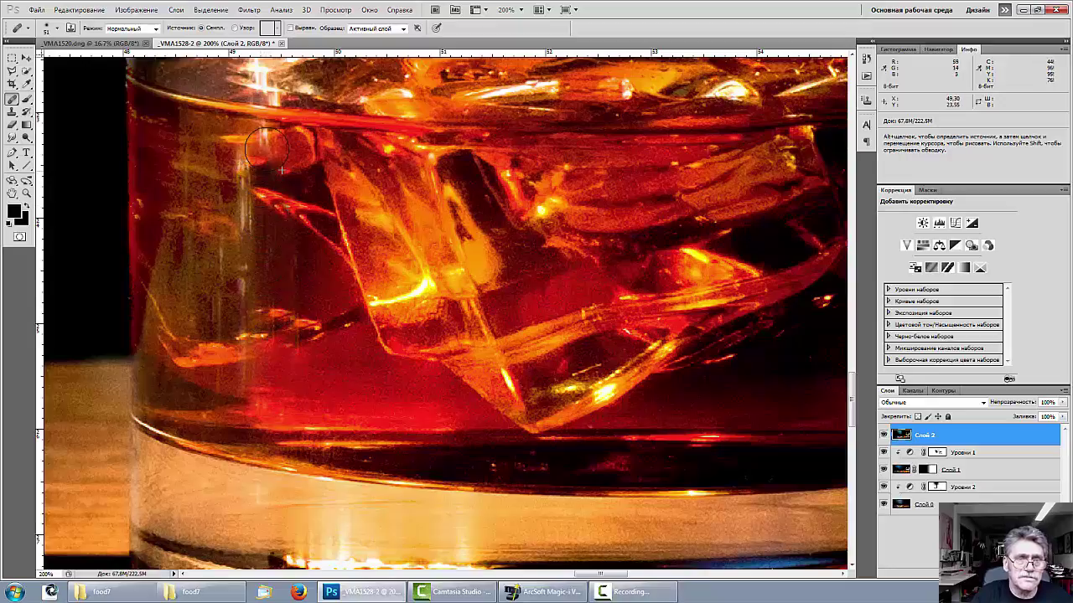
pyautogui.keyDown('alt'); pyautogui.click(270, 274); pyautogui.keyUp('alt')
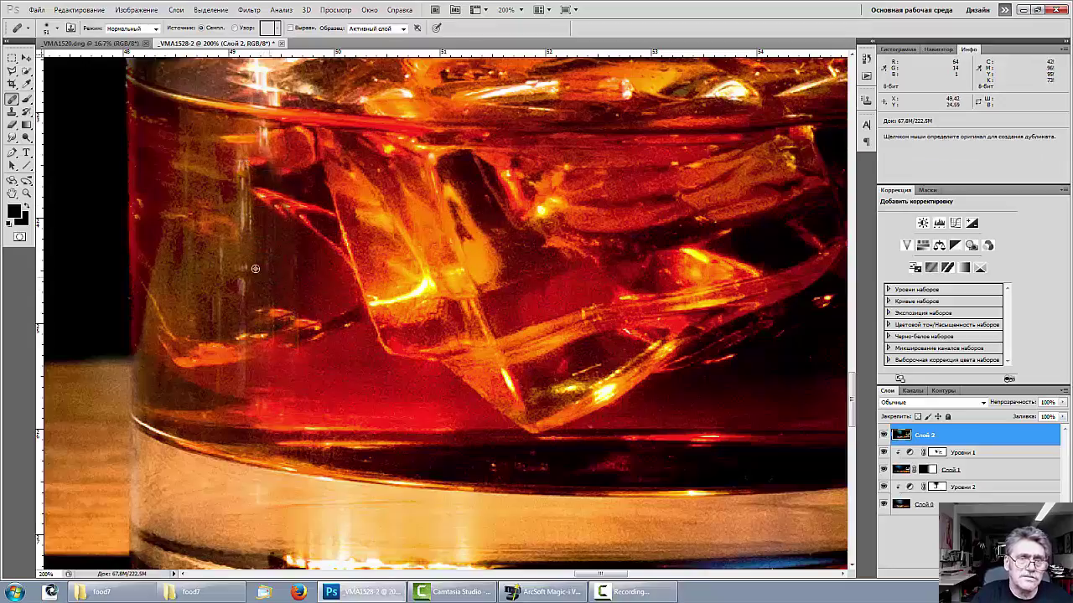
pyautogui.moveTo(245, 251)
pyautogui.mouseDown()
pyautogui.moveTo(236, 175)
pyautogui.moveTo(251, 132)
pyautogui.mouseUp()
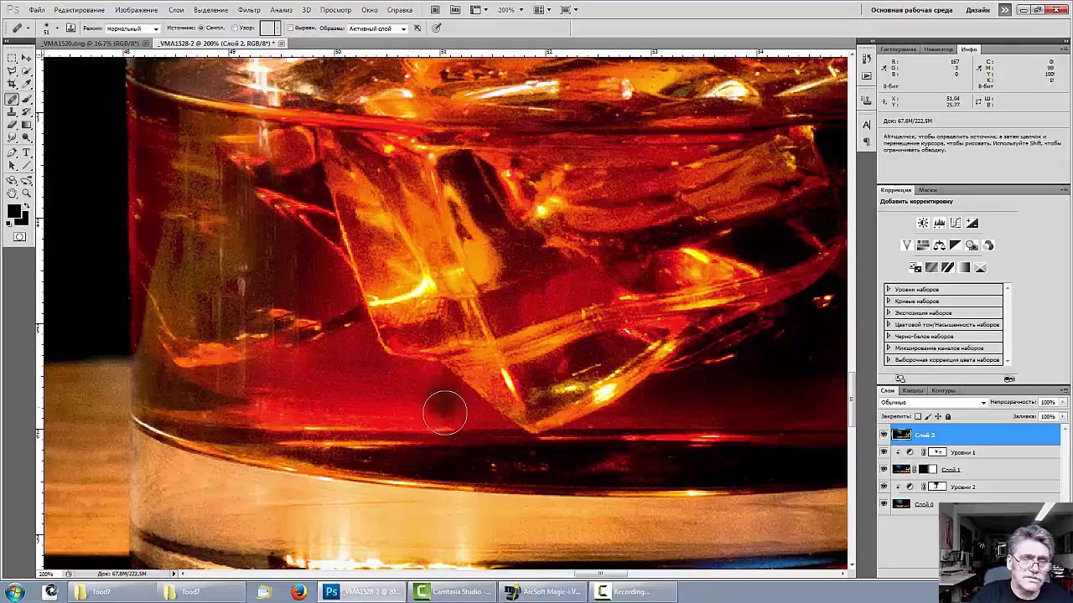
pyautogui.keyDown('alt'); pyautogui.click(260, 384); pyautogui.keyUp('alt')
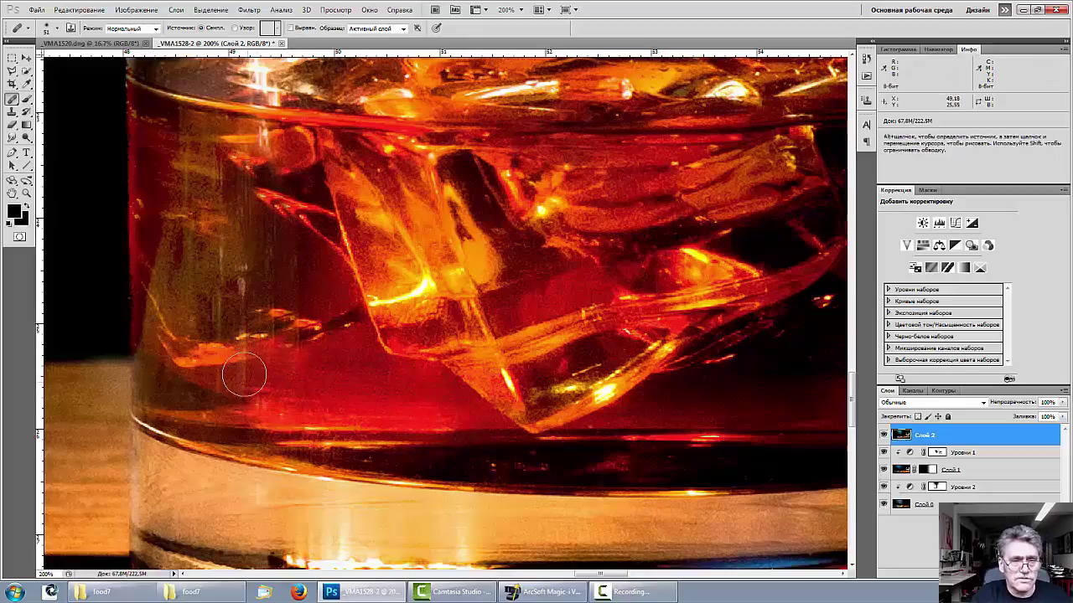
pyautogui.click(258, 276)
# Select the fire area from the image's upper edge to the flames' base with a 2-pixel feather, shift it down onto the tabletop's back edge, and deselect
pyautogui.hotkey('ctrl', '-')
pyautogui.hotkey('ctrl', '-')
pyautogui.hotkey('ctrl', '-')
pyautogui.hotkey('ctrl', '-')
pyautogui.hotkey('ctrl', '-')
pyautogui.hotkey('ctrl', '-')
pyautogui.hotkey('ctrl', '-')
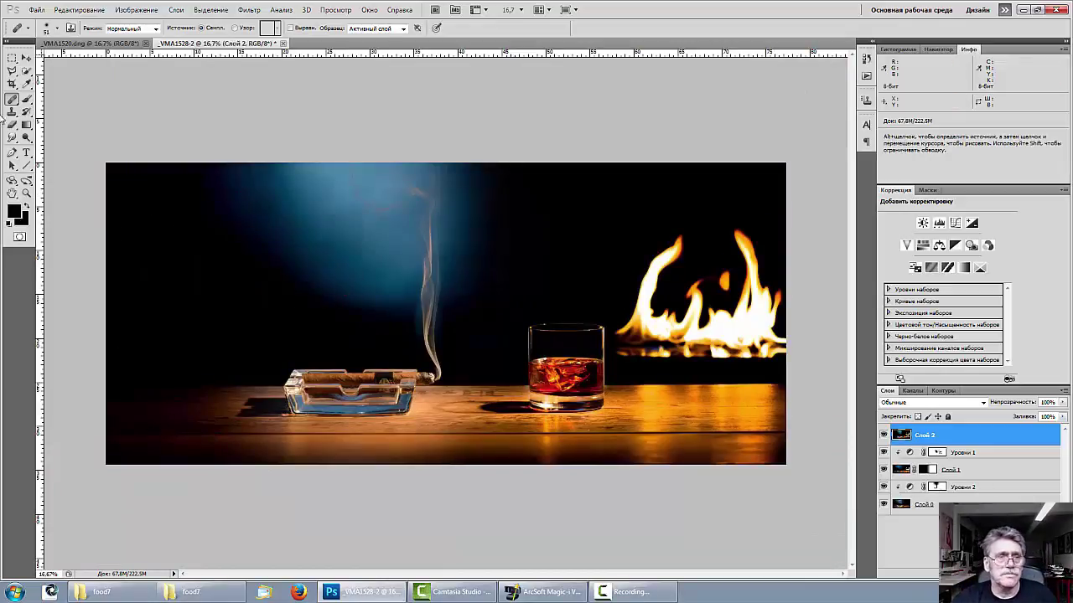
pyautogui.click(12, 59)
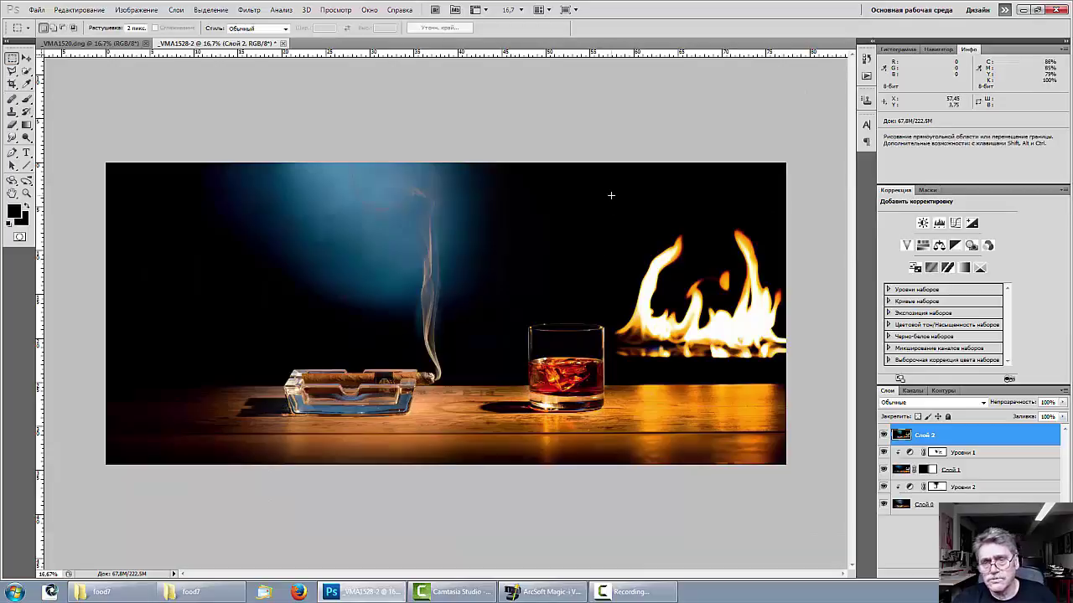
pyautogui.moveTo(611, 195); pyautogui.dragTo(791, 361)
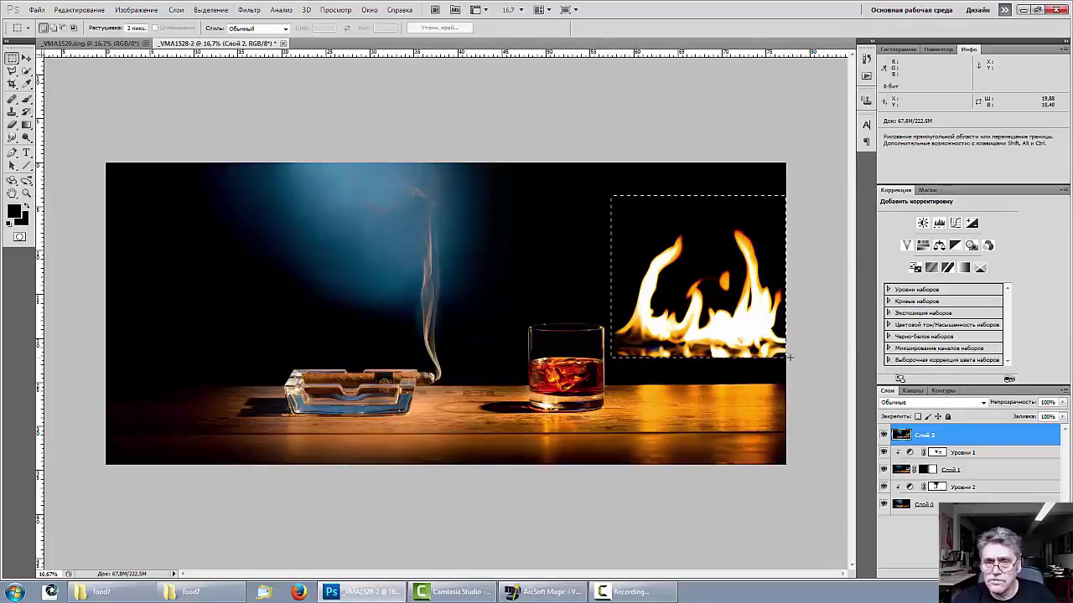
pyautogui.click(609, 162)
pyautogui.moveTo(610, 162); pyautogui.dragTo(804, 358)
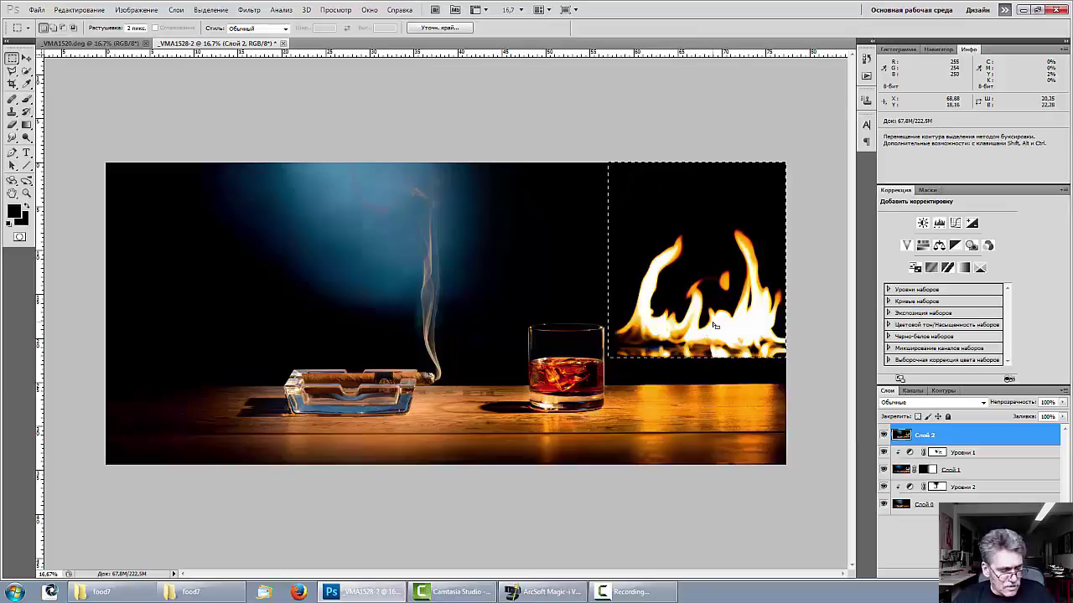
pyautogui.press('ctrl')
pyautogui.press('alt')
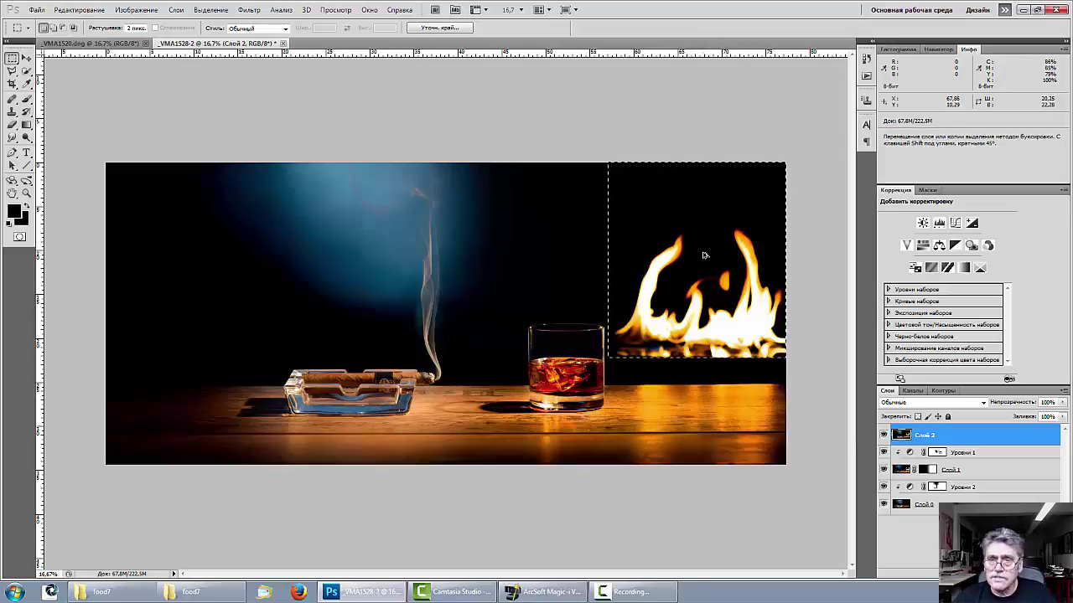
pyautogui.moveTo(704, 256); pyautogui.dragTo(703, 283)
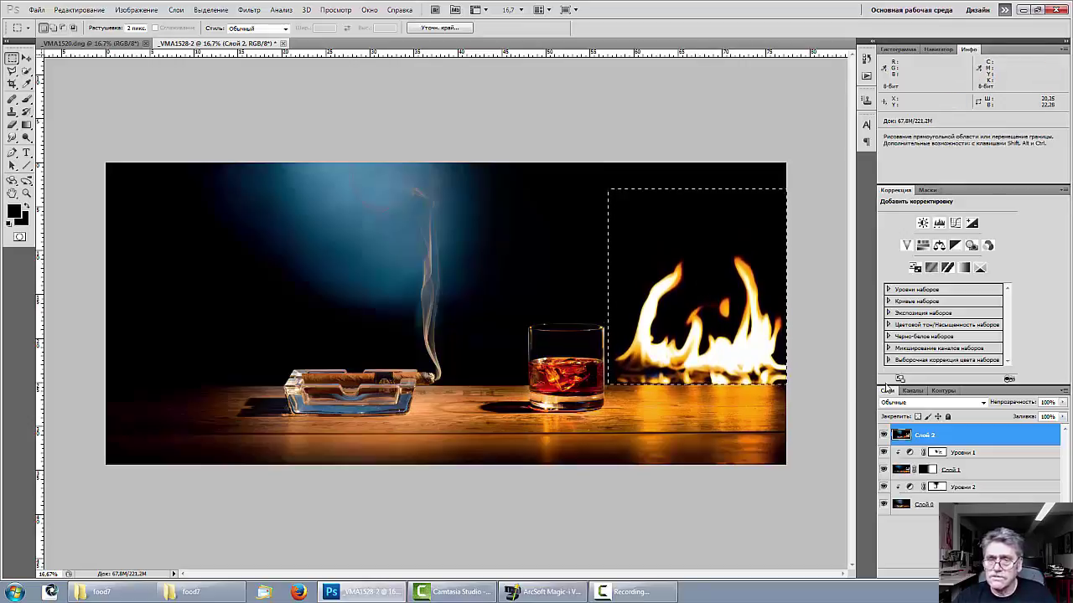
pyautogui.click(828, 386)
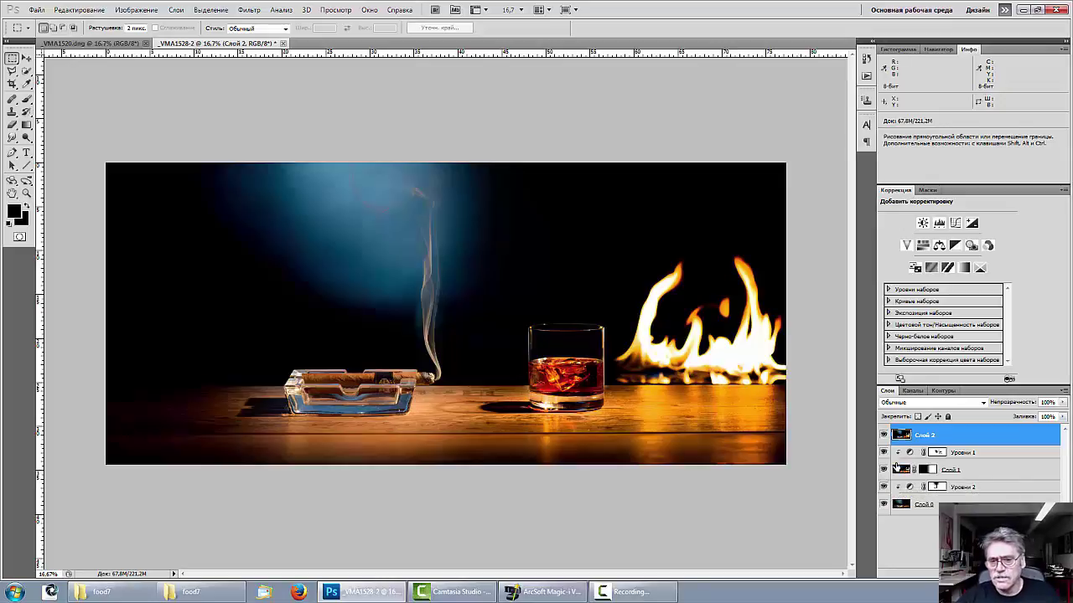
# Shift the whole stamped composite layer left by about 2.54 cm and duplicate the layer
pyautogui.hotkey('ctrl', '+')
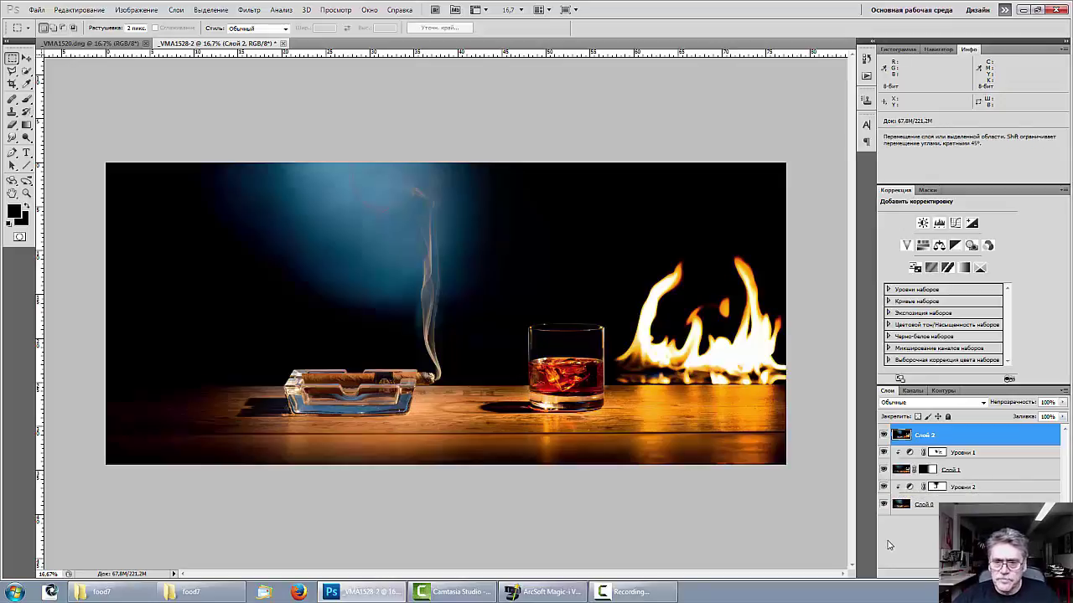
pyautogui.moveTo(651, 513); pyautogui.dragTo(554, 328)
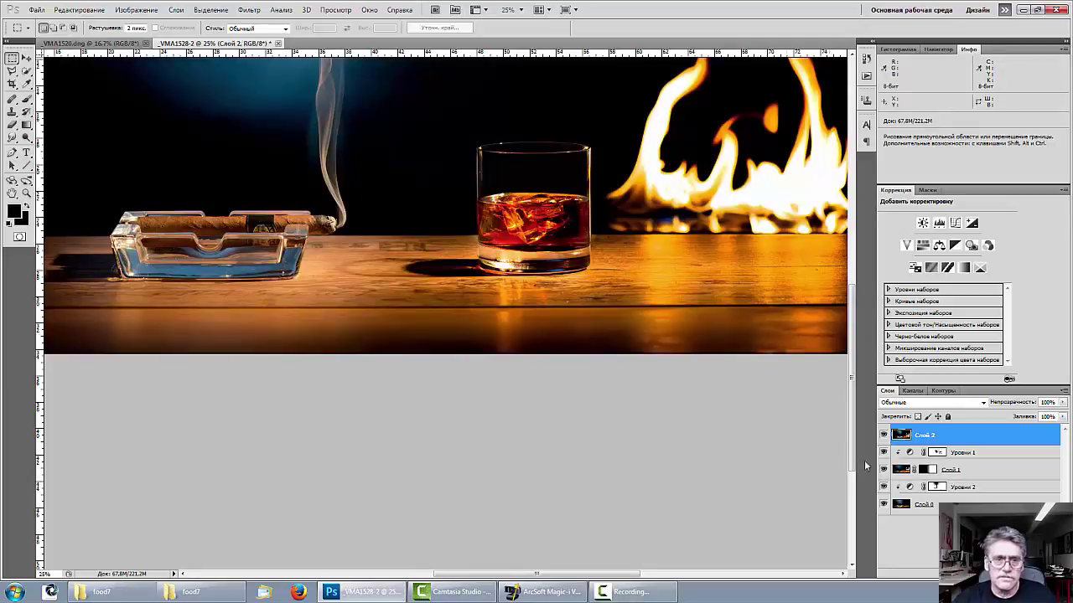
pyautogui.hotkey('ctrl', '-')
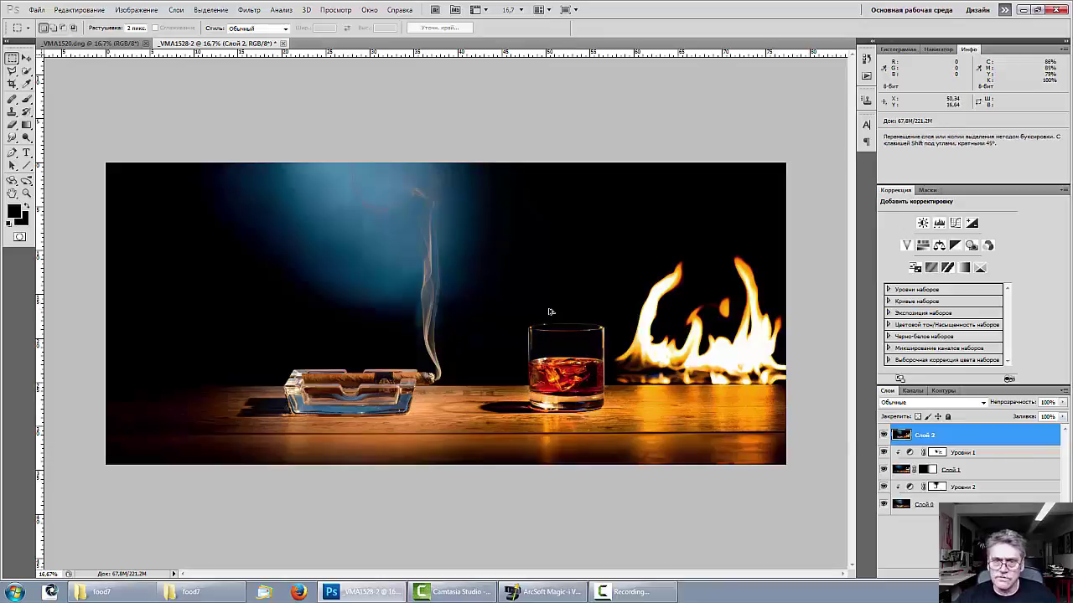
pyautogui.moveTo(549, 312); pyautogui.dragTo(526, 311)
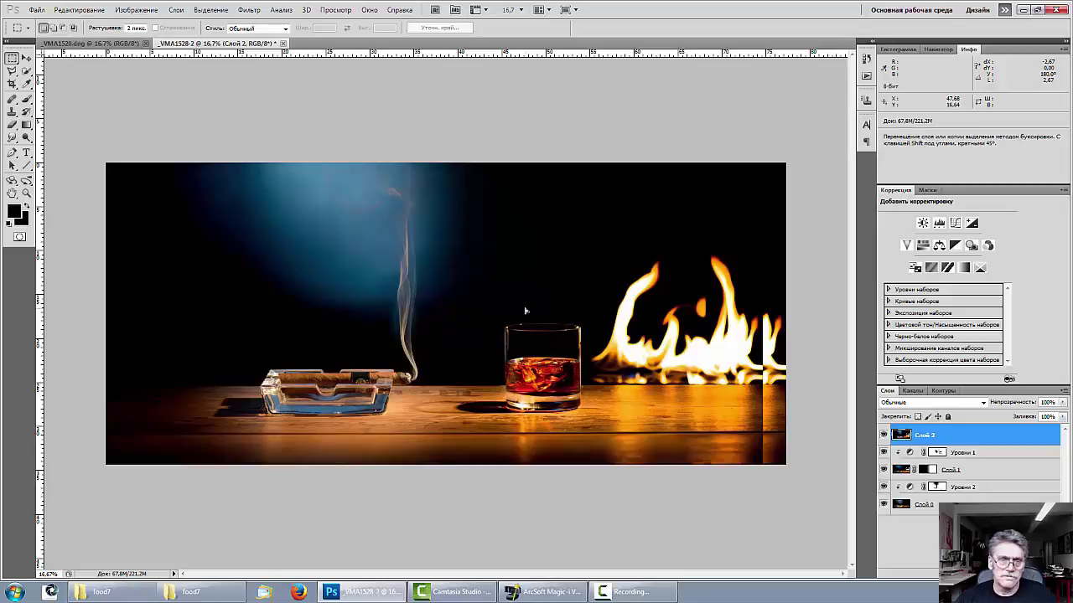
pyautogui.moveTo(526, 312); pyautogui.dragTo(527, 312)
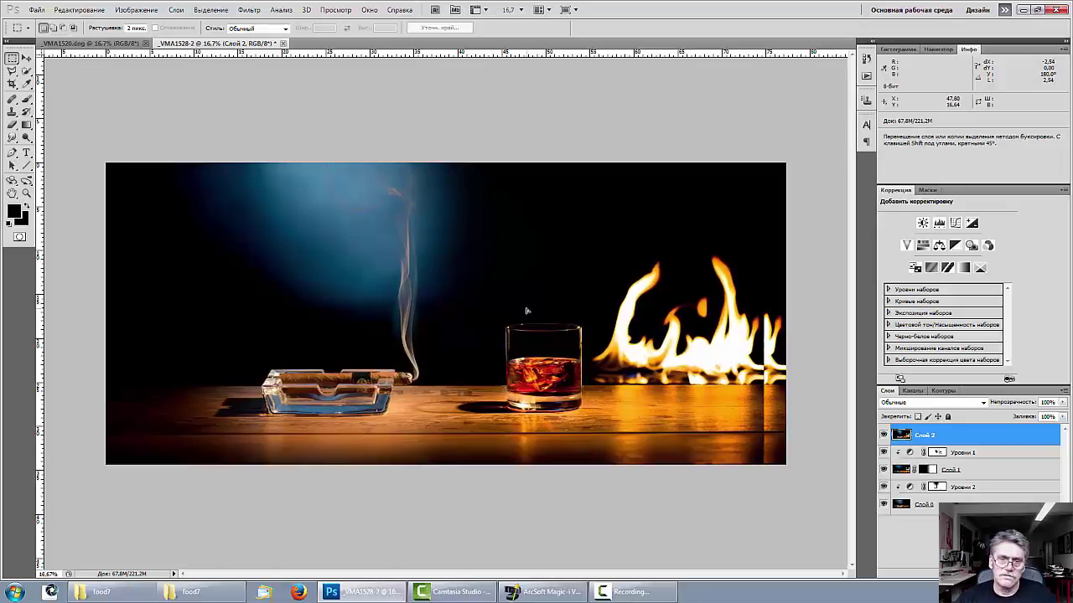
pyautogui.hotkey('ctrl', 'j')
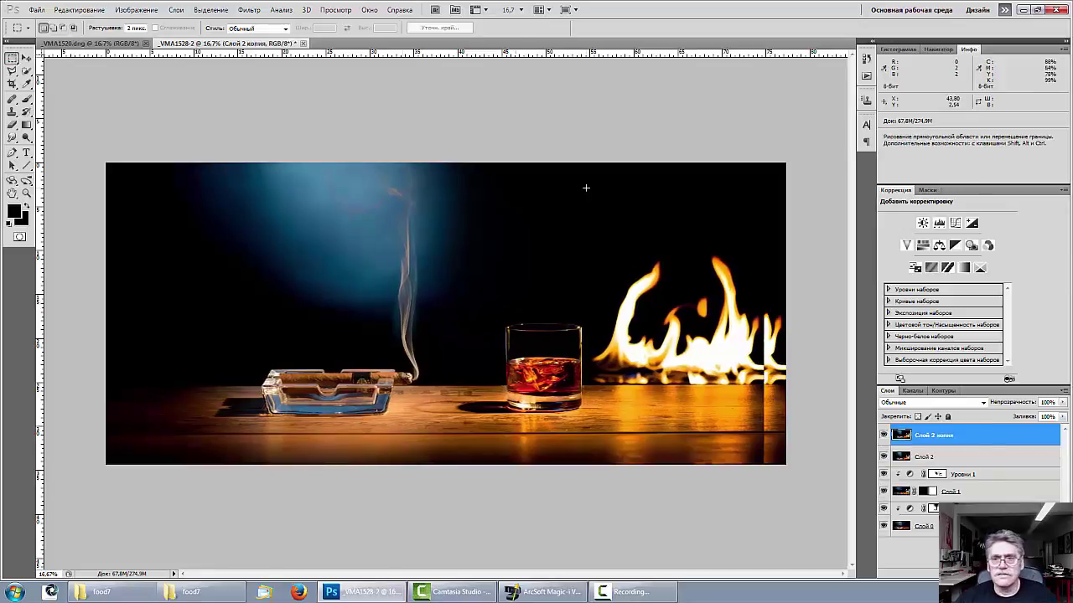
# Select a full-height strip about 3.7 cm wide through the flames, ending at the vertical seam near the image's right edge
pyautogui.moveTo(718, 164)
pyautogui.mouseDown()
pyautogui.moveTo(734, 387)
pyautogui.moveTo(762, 476)
pyautogui.mouseUp()
pyautogui.click(773, 477)
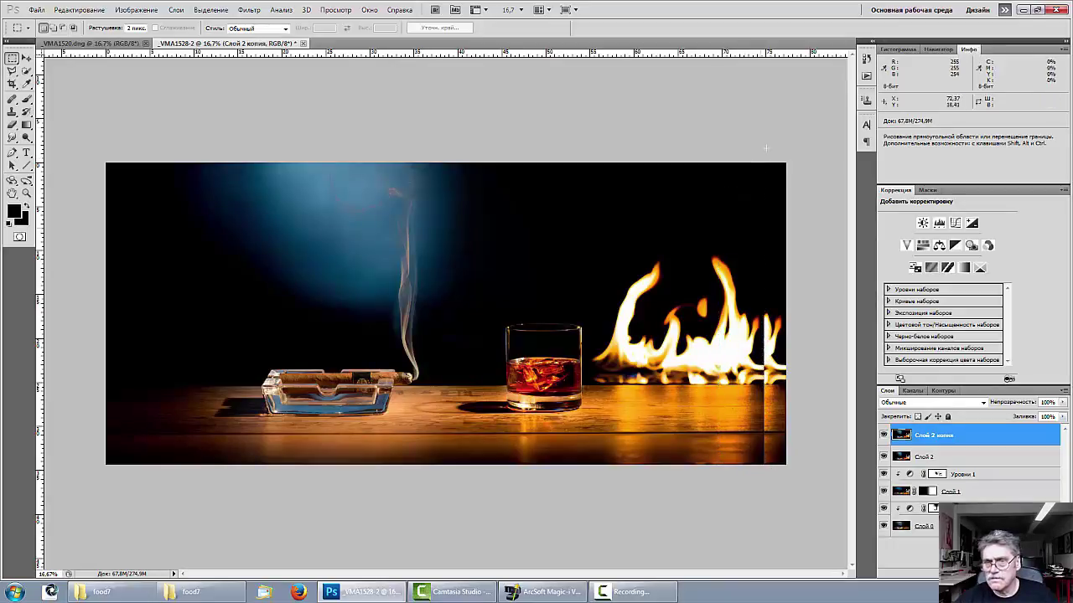
pyautogui.moveTo(734, 160); pyautogui.dragTo(749, 408)
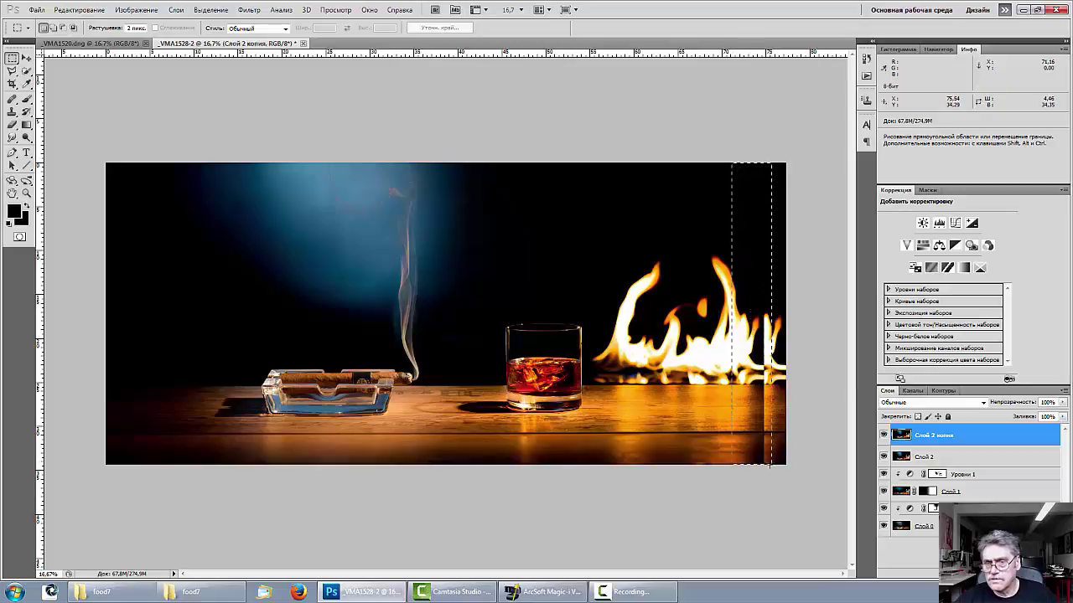
pyautogui.moveTo(770, 465); pyautogui.dragTo(762, 465)
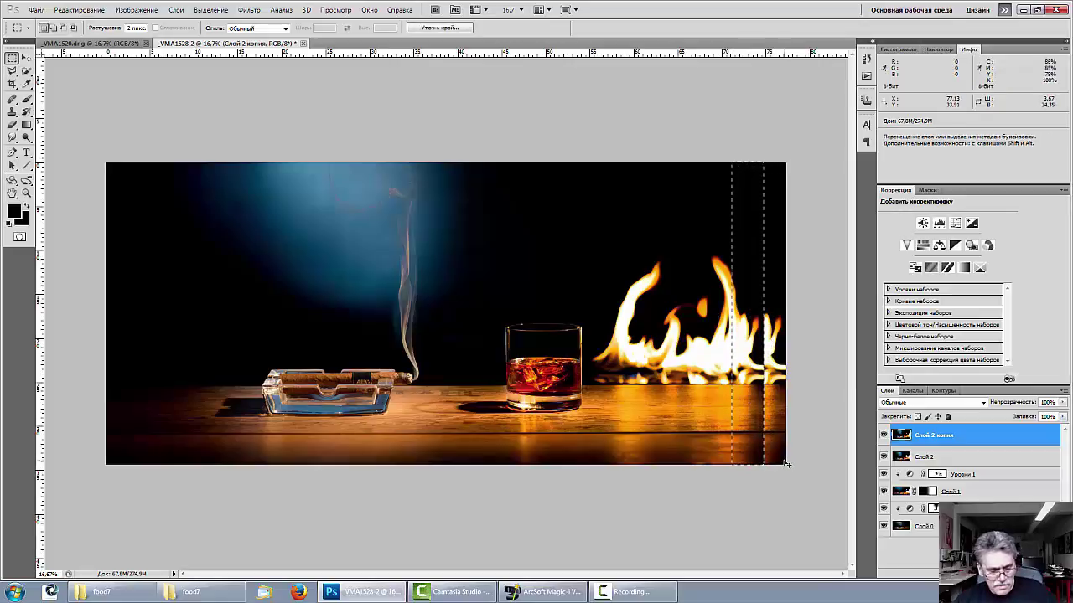
# Try to stretch the selected strip in place to 210.6% width over the seam, deselect, and undo back to the selection
pyautogui.hotkey('ctrl', 't')
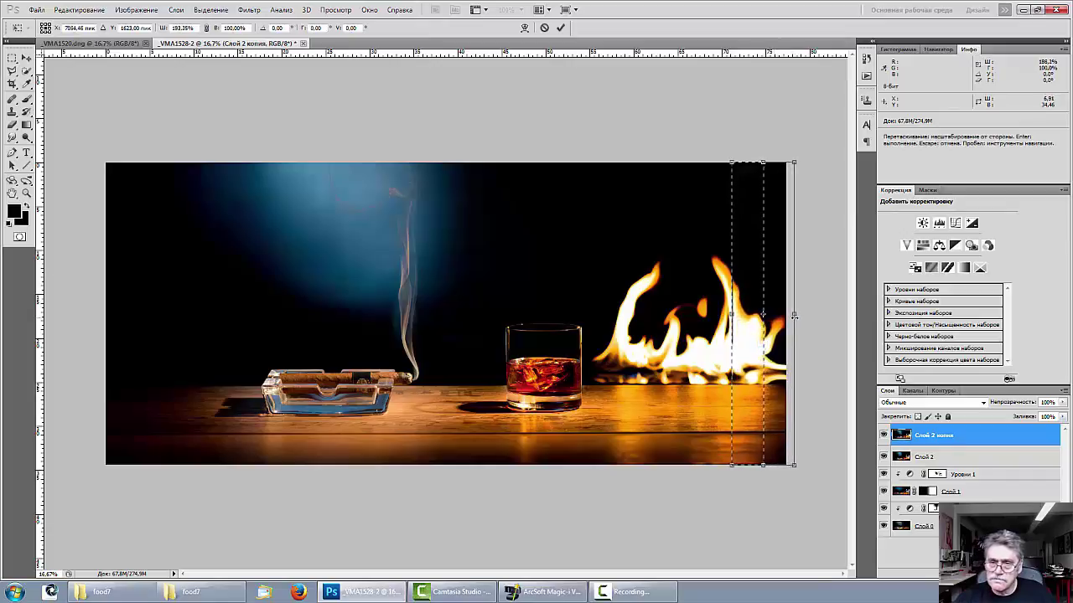
pyautogui.moveTo(799, 316); pyautogui.dragTo(800, 316)
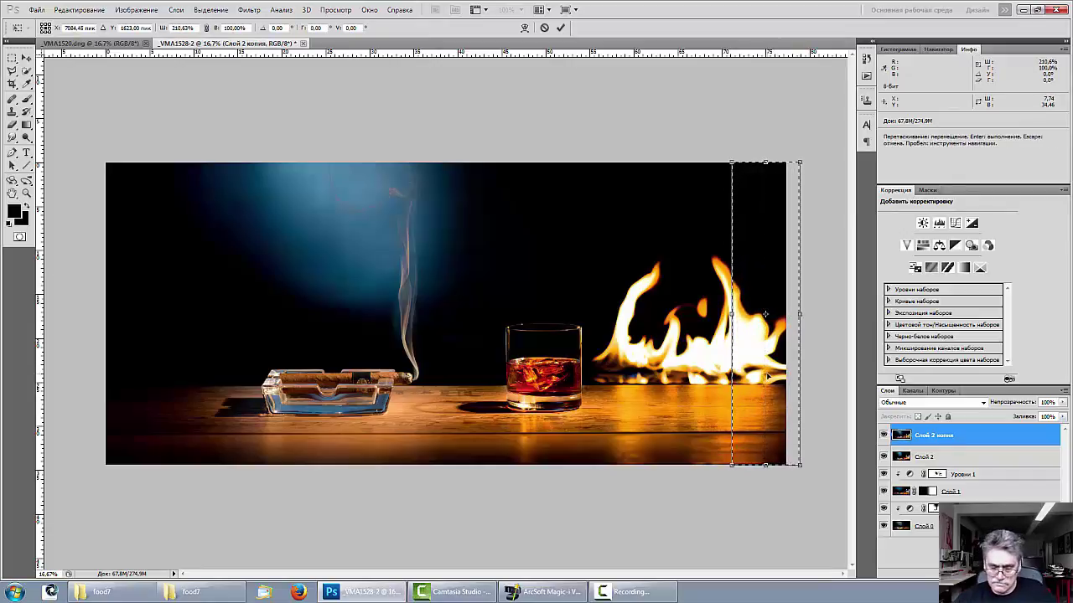
pyautogui.press('Return')
pyautogui.press('m')
pyautogui.hotkey('ctrl', 'd')
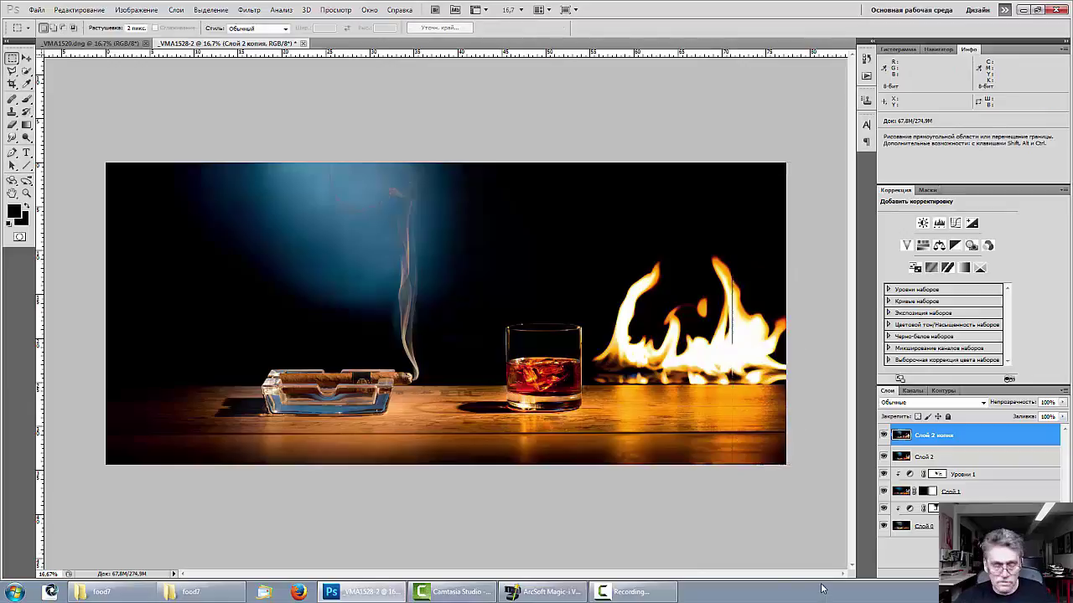
pyautogui.hotkey('ctrl', 'alt')
pyautogui.hotkey('ctrl', 'alt', 'z')
pyautogui.hotkey('ctrl', 'alt', 'z')
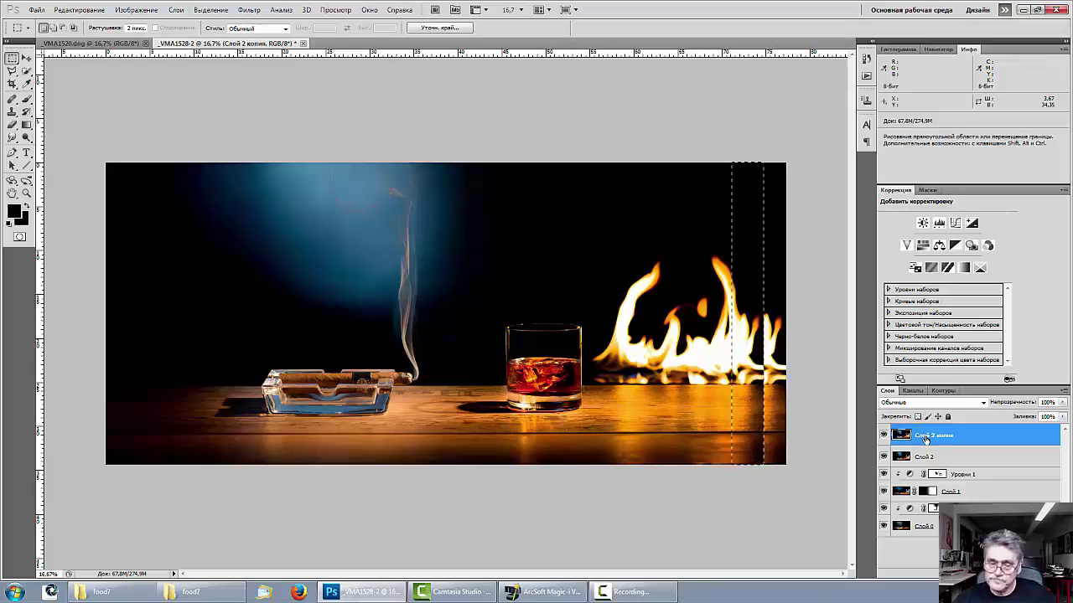
# Copy the selected strip to a new layer, stretch it rightward to about 192% width over the seam, and merge it into the duplicate layer
pyautogui.hotkey('ctrl', 'j')
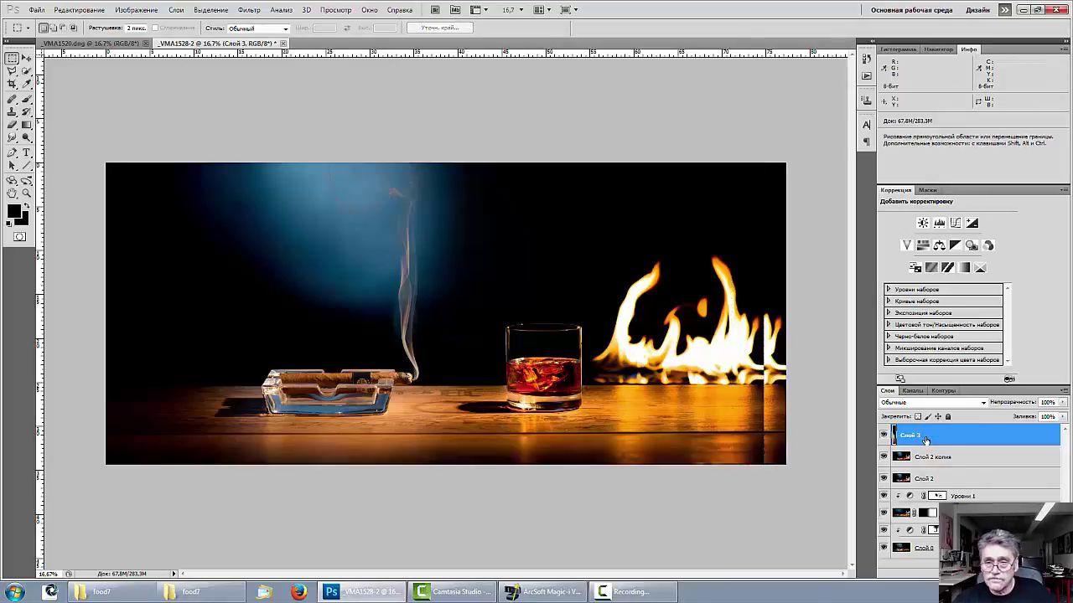
pyautogui.hotkey('ctrl', 't')
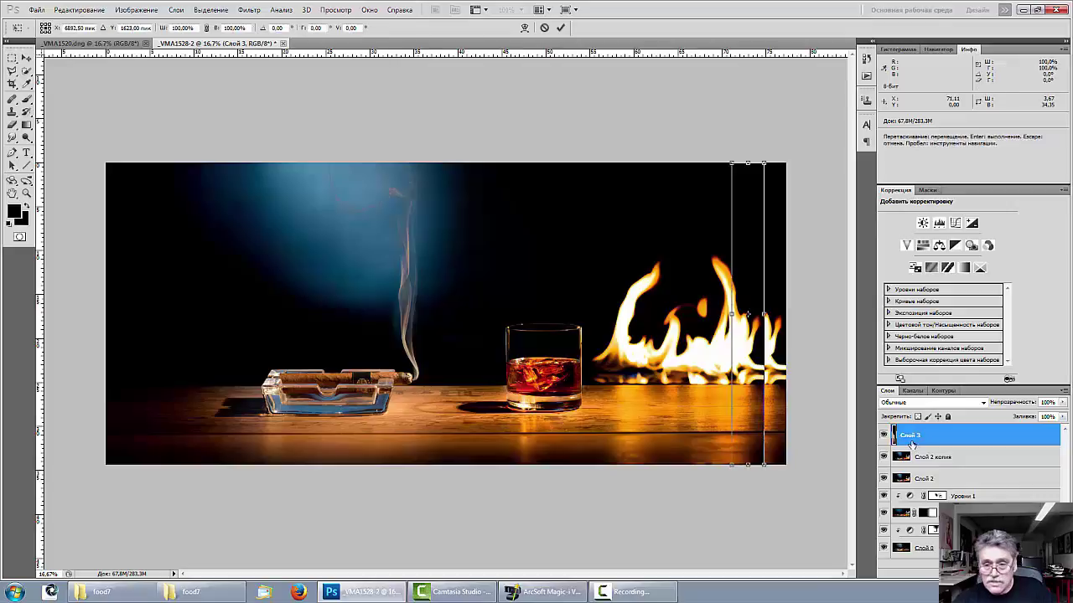
pyautogui.moveTo(765, 315); pyautogui.dragTo(796, 316)
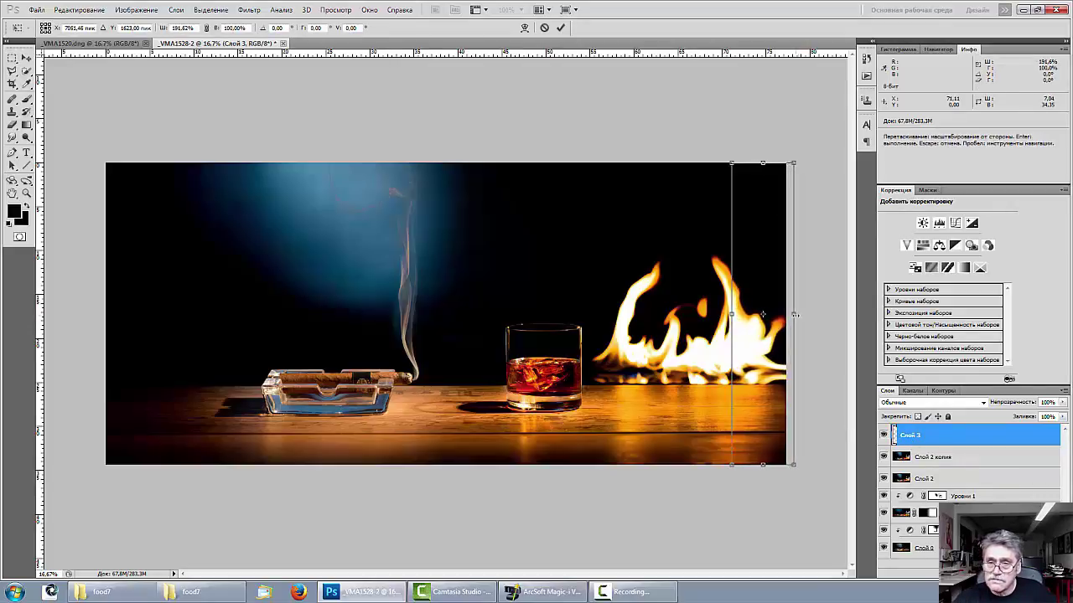
pyautogui.press('Return')
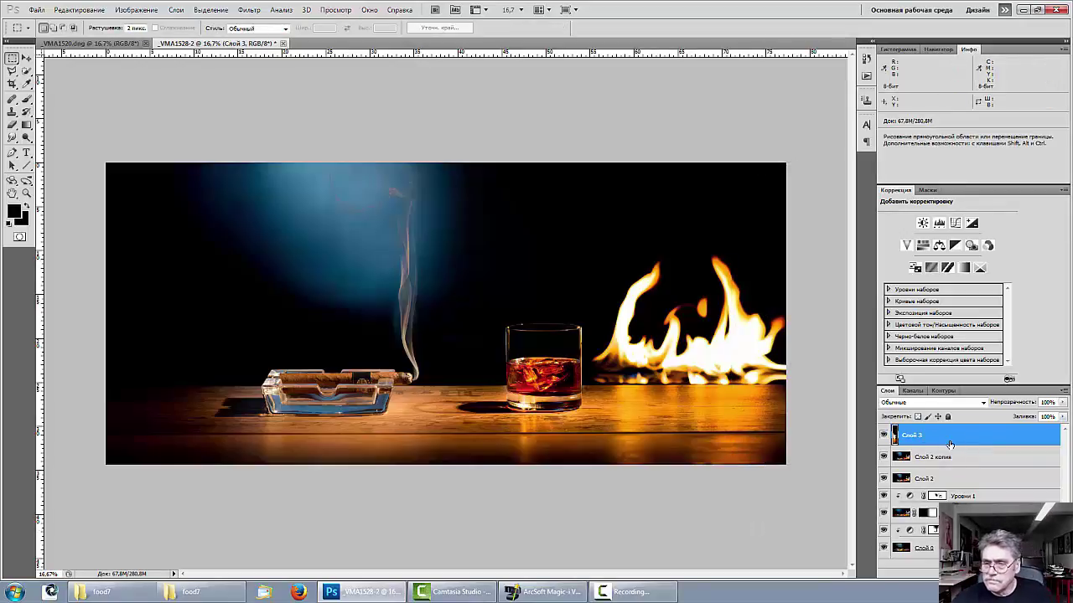
pyautogui.press('Delete')
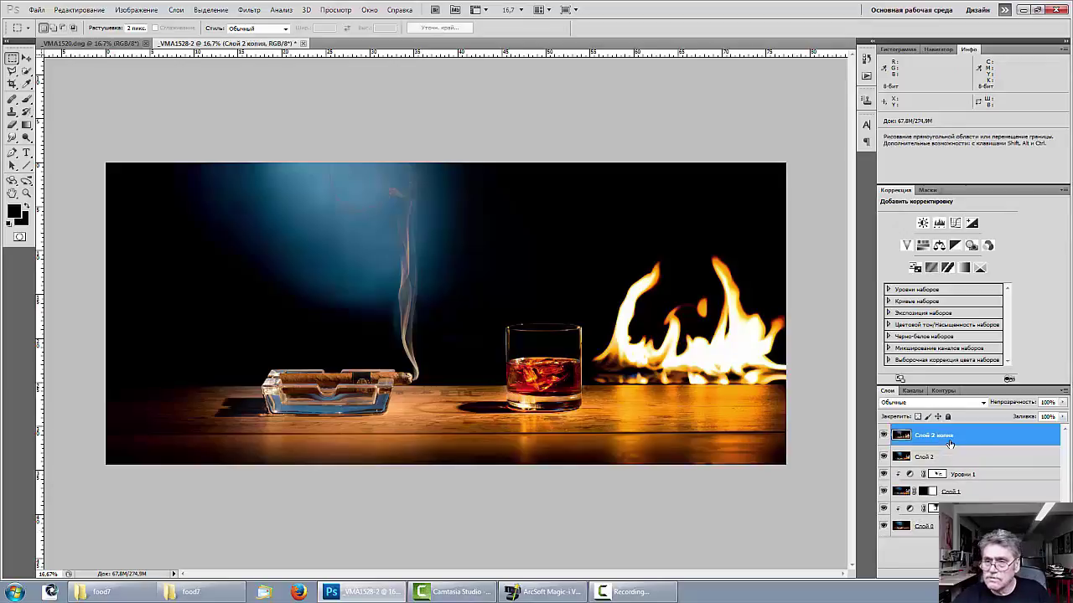
# Add a Levels adjustment above the duplicate layer and set its midtones to 0.96
pyautogui.click(939, 223)
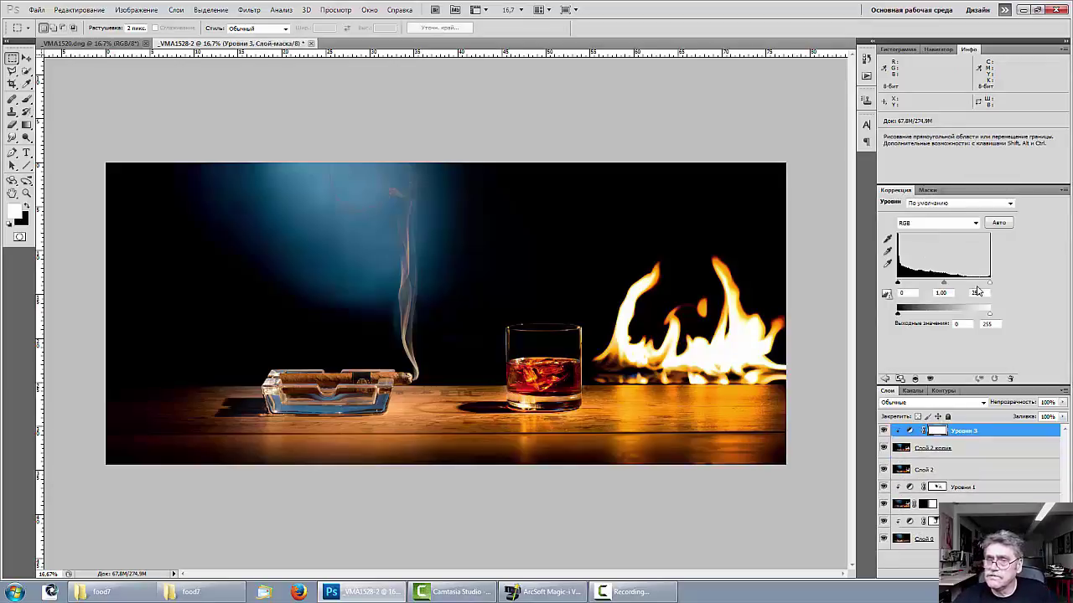
pyautogui.moveTo(944, 286)
pyautogui.mouseDown()
pyautogui.moveTo(932, 287)
pyautogui.moveTo(946, 287)
pyautogui.mouseUp()
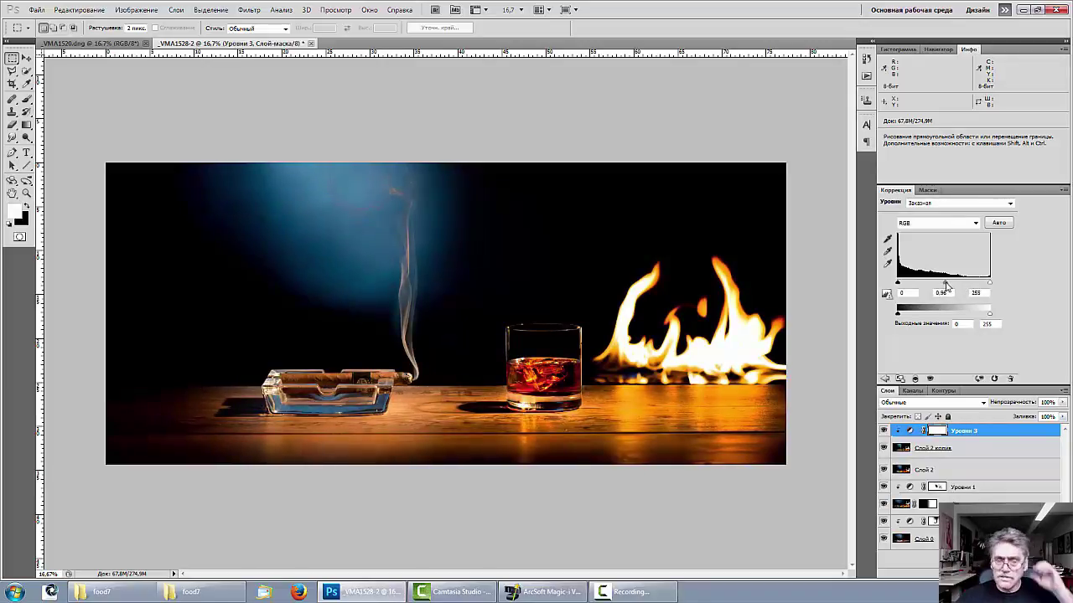
pyautogui.hotkey('ctrl', '+')
pyautogui.hotkey('ctrl', '+')
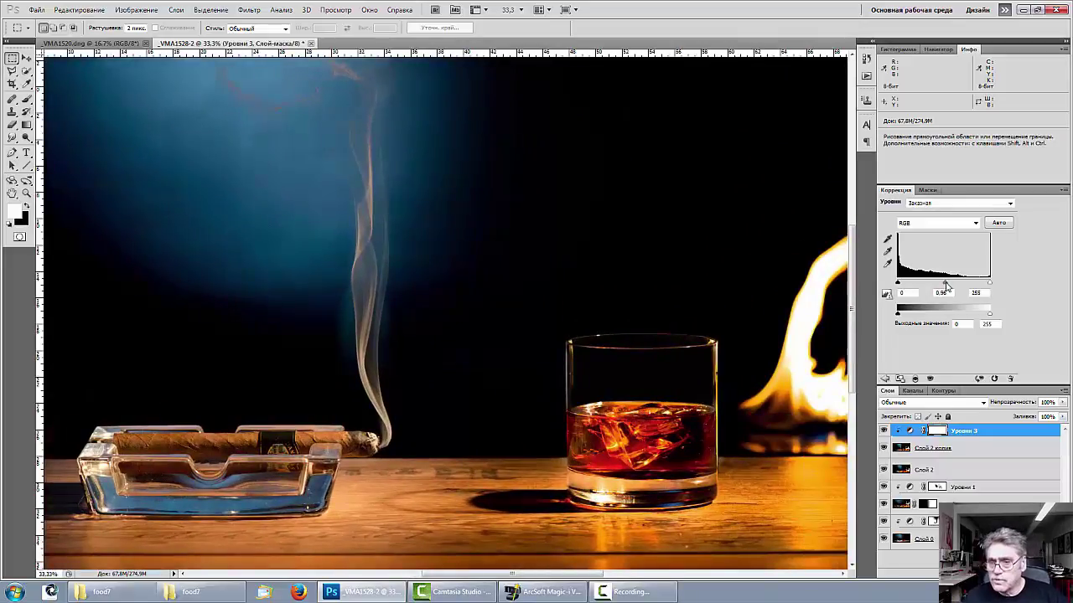
pyautogui.press('ctrl')
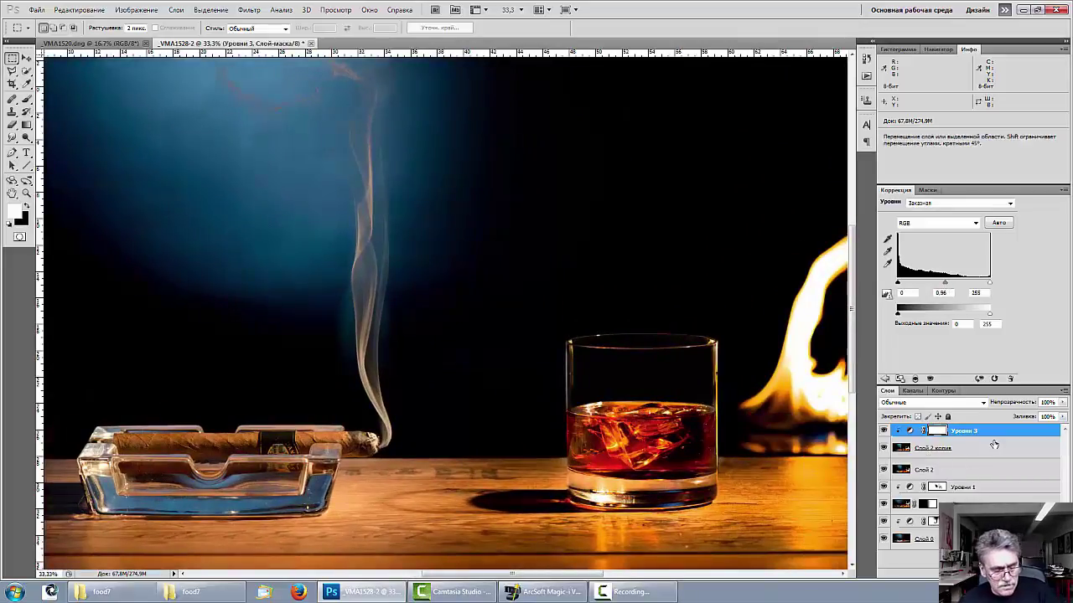
# Delete the top Levels adjustment and lighten the cigar smoke along its length with the Dodge tool set to Highlights at 100% exposure
pyautogui.press('Delete')
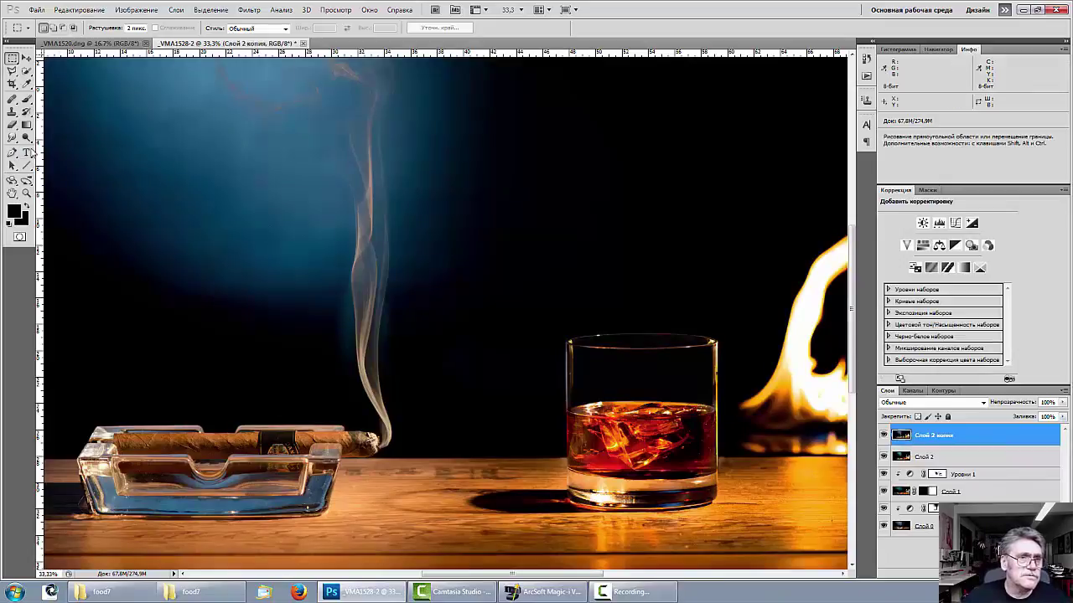
pyautogui.click(26, 138)
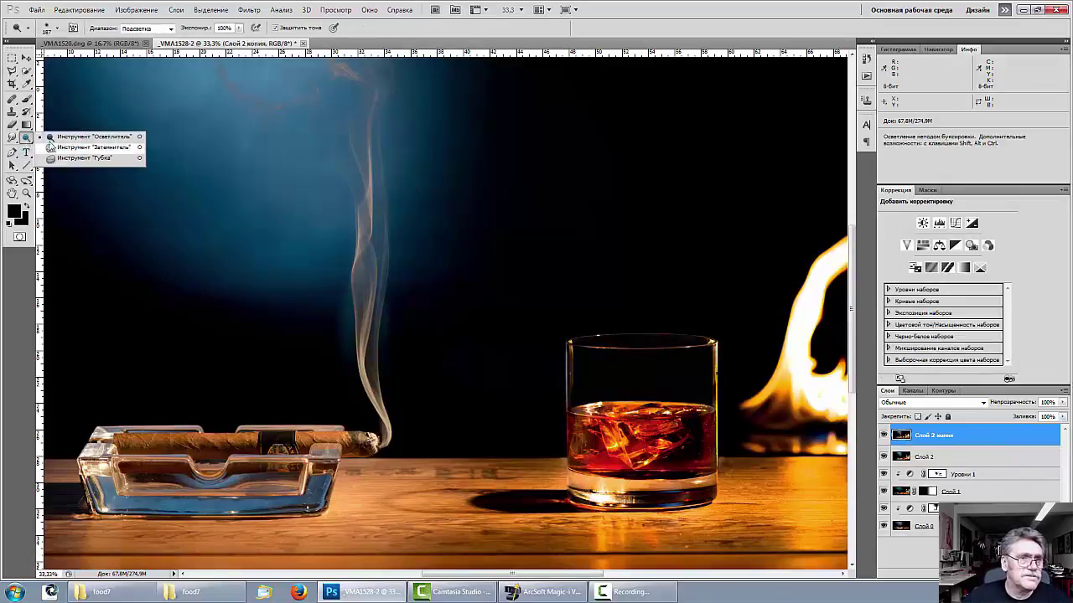
pyautogui.click(52, 137)
pyautogui.moveTo(383, 410)
pyautogui.mouseDown()
pyautogui.moveTo(367, 352)
pyautogui.moveTo(375, 213)
pyautogui.mouseUp()
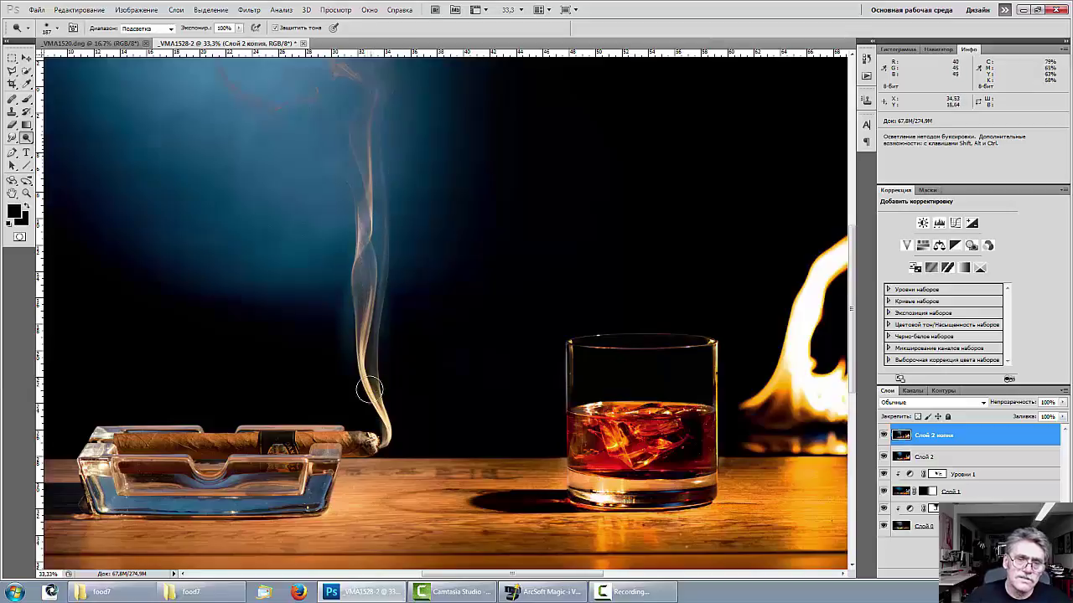
pyautogui.moveTo(382, 431)
pyautogui.mouseDown()
pyautogui.moveTo(363, 367)
pyautogui.moveTo(375, 188)
pyautogui.moveTo(347, 95)
pyautogui.mouseUp()
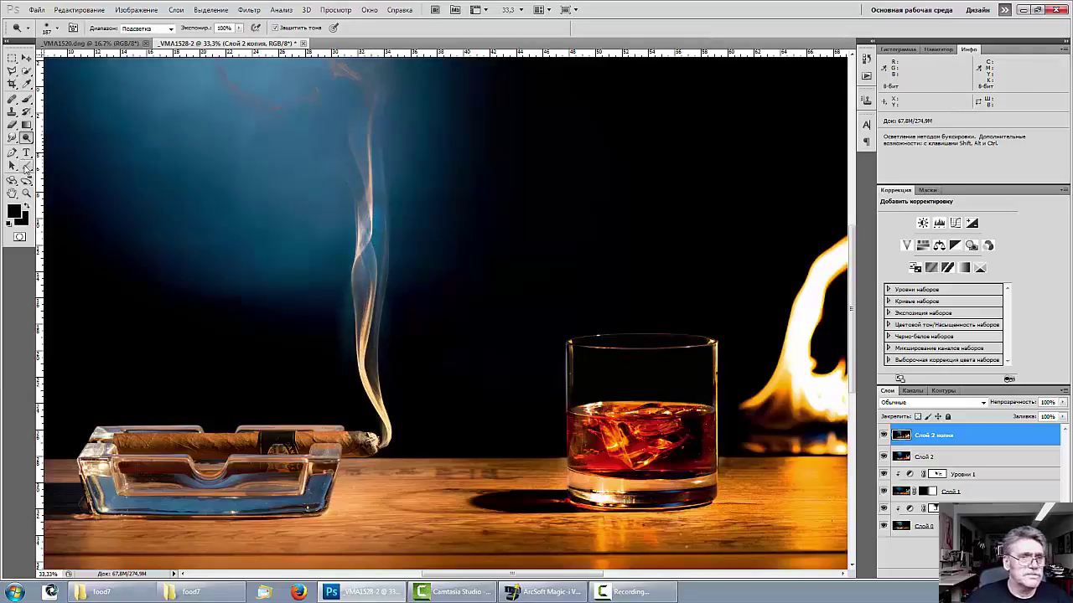
# Desaturate the warm tint in the smoke column using the Sponge tool with a 137 px brush at 87% flow
pyautogui.click(26, 137)
pyautogui.click(50, 159)
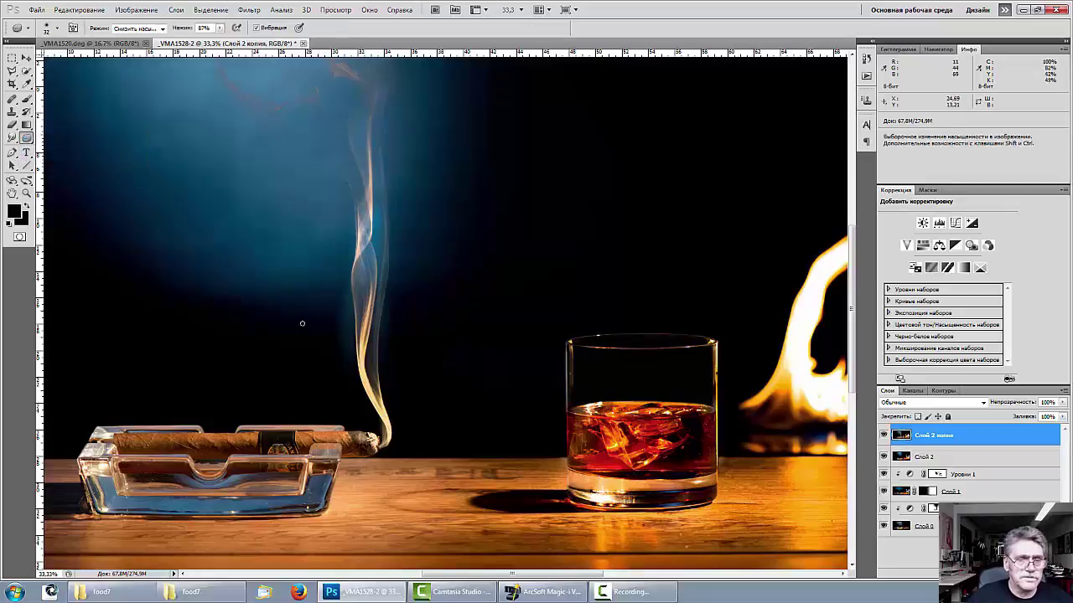
pyautogui.rightClick(369, 367)
pyautogui.moveTo(399, 390); pyautogui.dragTo(448, 390)
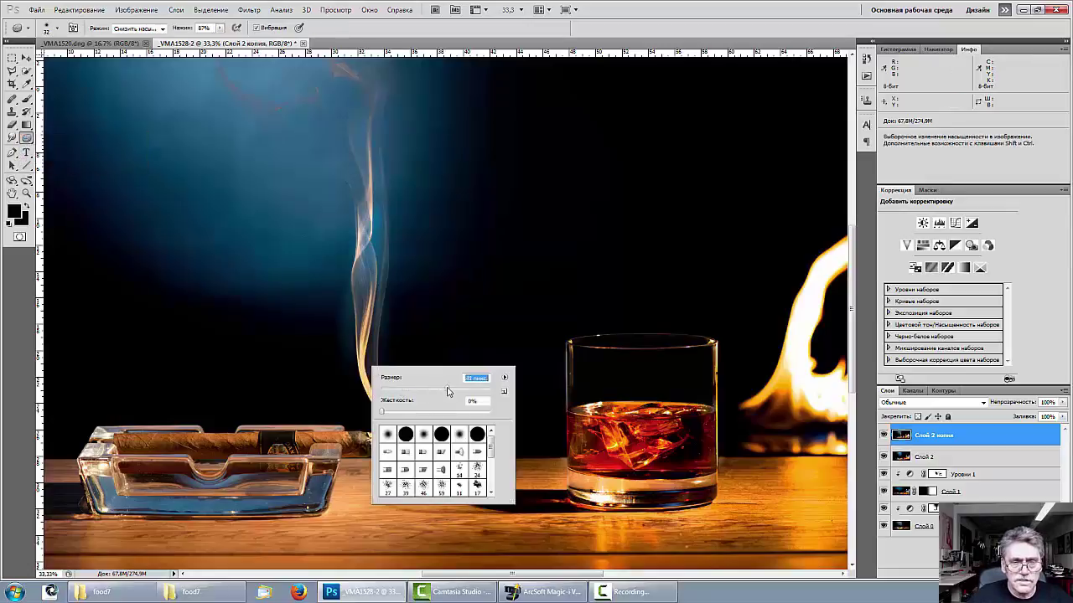
pyautogui.moveTo(366, 367)
pyautogui.mouseDown()
pyautogui.moveTo(382, 421)
pyautogui.moveTo(360, 360)
pyautogui.moveTo(367, 295)
pyautogui.moveTo(361, 357)
pyautogui.moveTo(385, 434)
pyautogui.moveTo(363, 327)
pyautogui.moveTo(364, 225)
pyautogui.mouseUp()
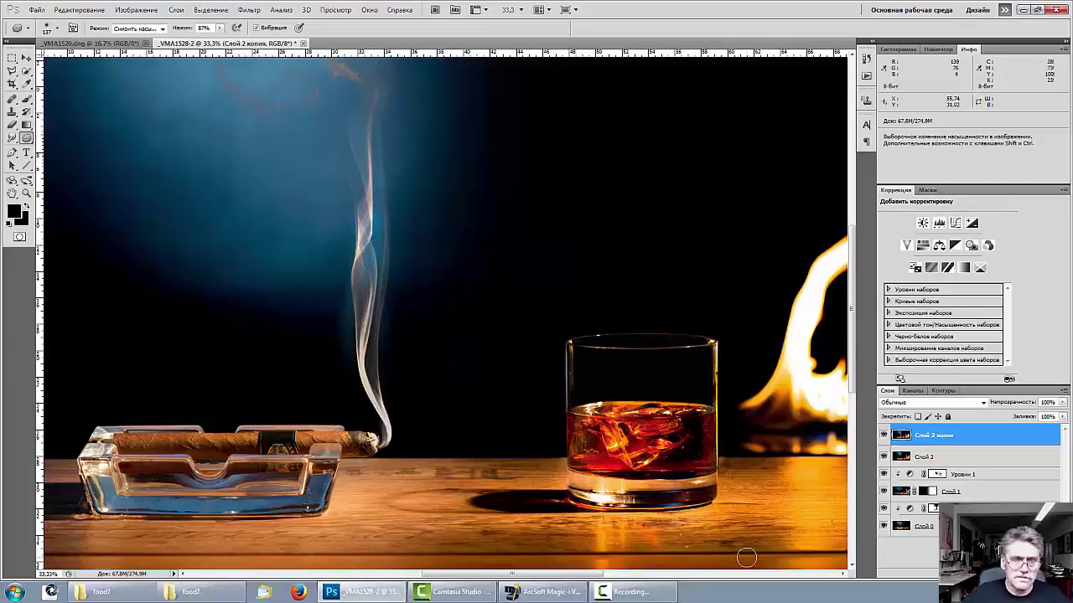
# Denoise the duplicate layer with Topaz DeNoise 5, setting overall strength 0.41, recover detail 0.19, reduce blur 0.19 and grain 0.26
pyautogui.hotkey('ctrl', '-')
pyautogui.hotkey('ctrl', '-')
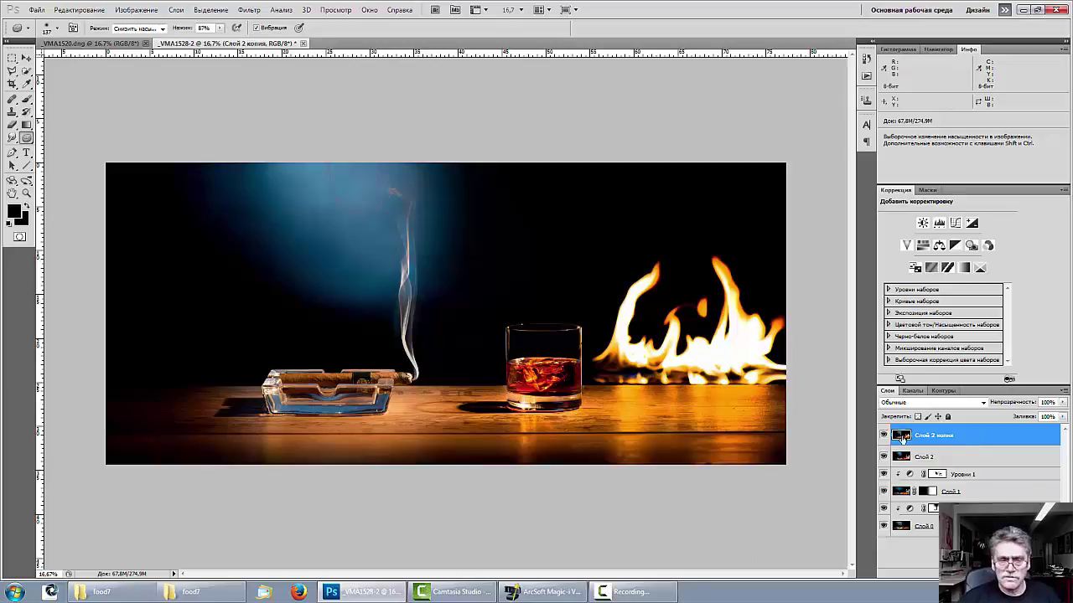
pyautogui.hotkey('ctrl', '+')
pyautogui.hotkey('ctrl', '+')
pyautogui.hotkey('ctrl', '+')
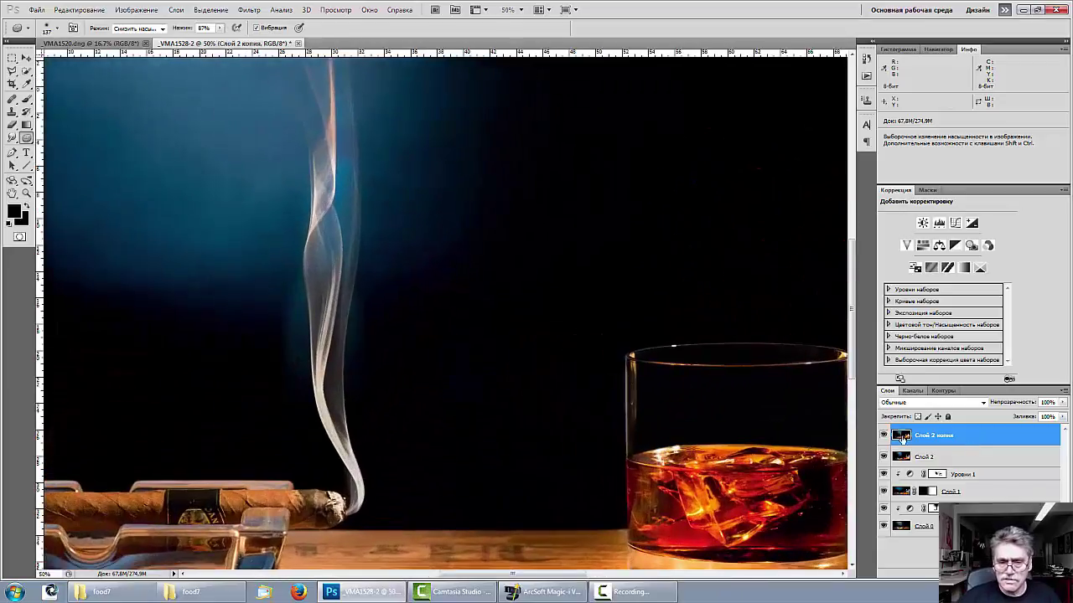
pyautogui.moveTo(569, 457); pyautogui.dragTo(412, 294)
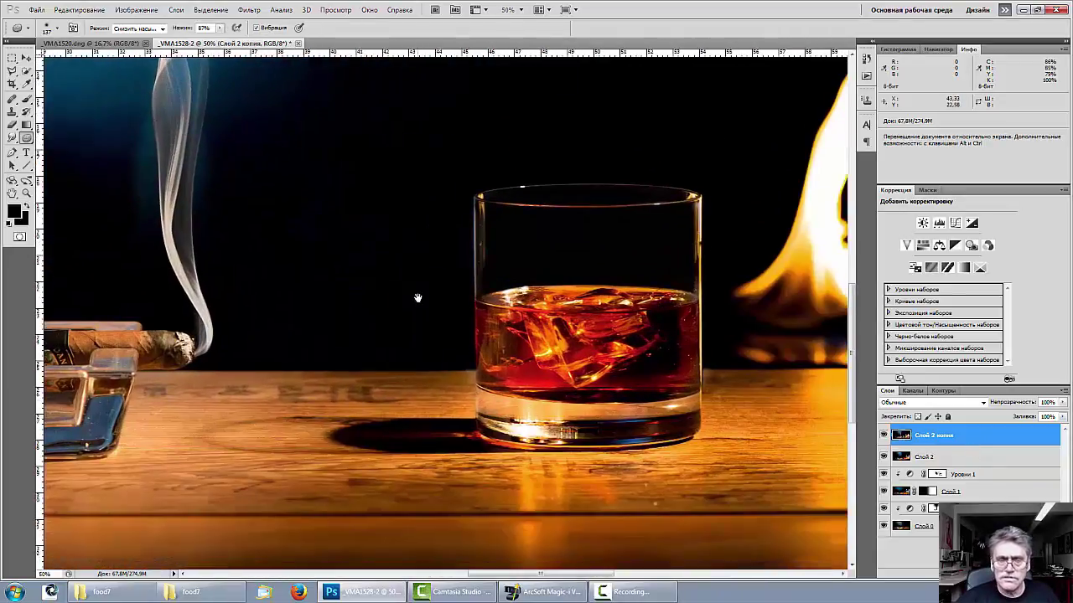
pyautogui.click(249, 10)
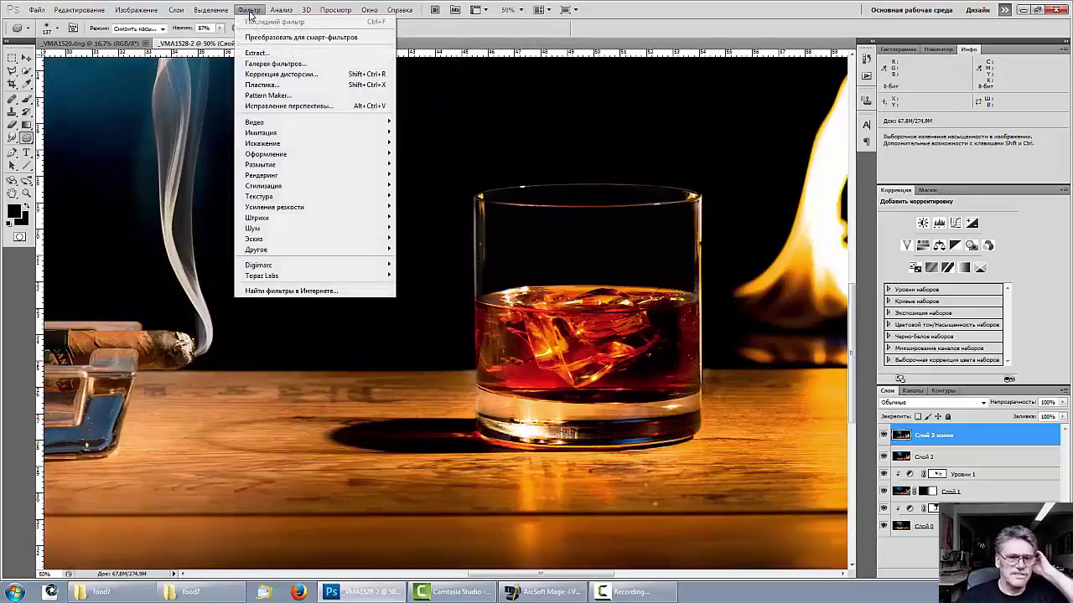
pyautogui.moveTo(260, 276)
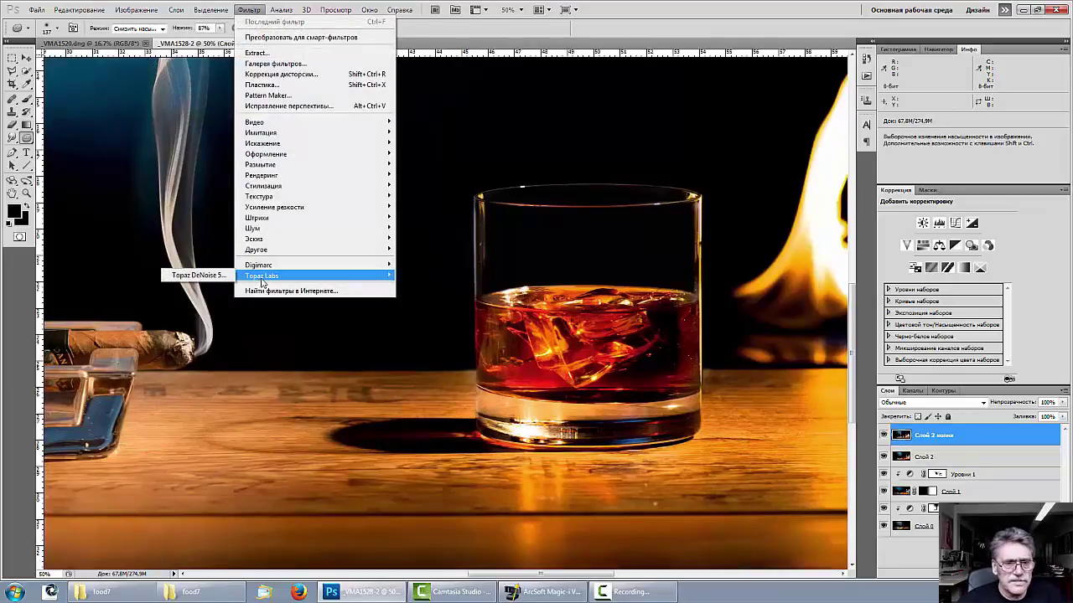
pyautogui.click(201, 275)
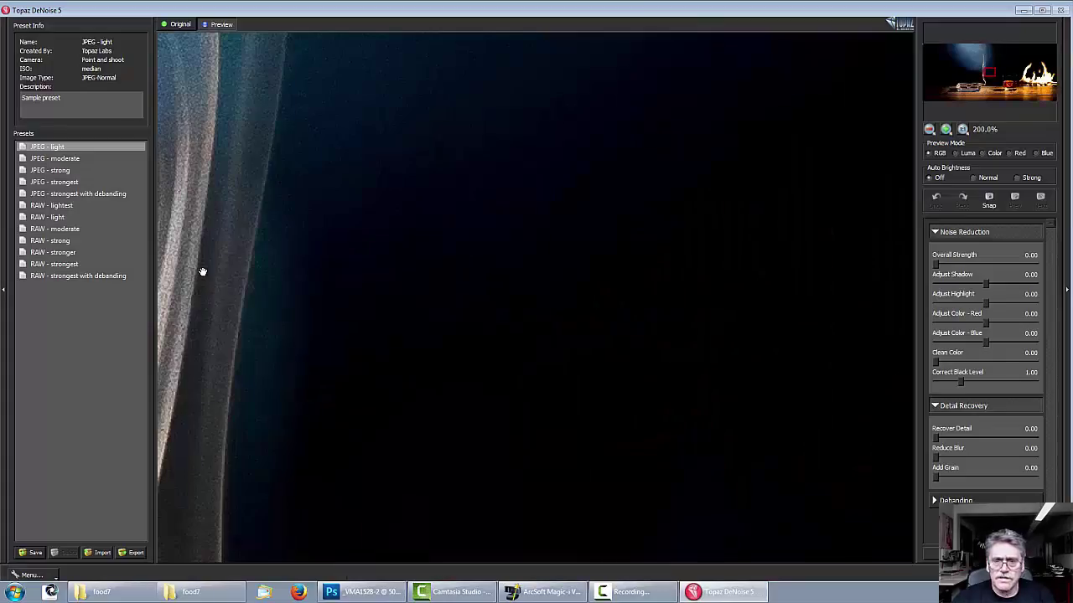
pyautogui.moveTo(520, 289); pyautogui.dragTo(882, 600)
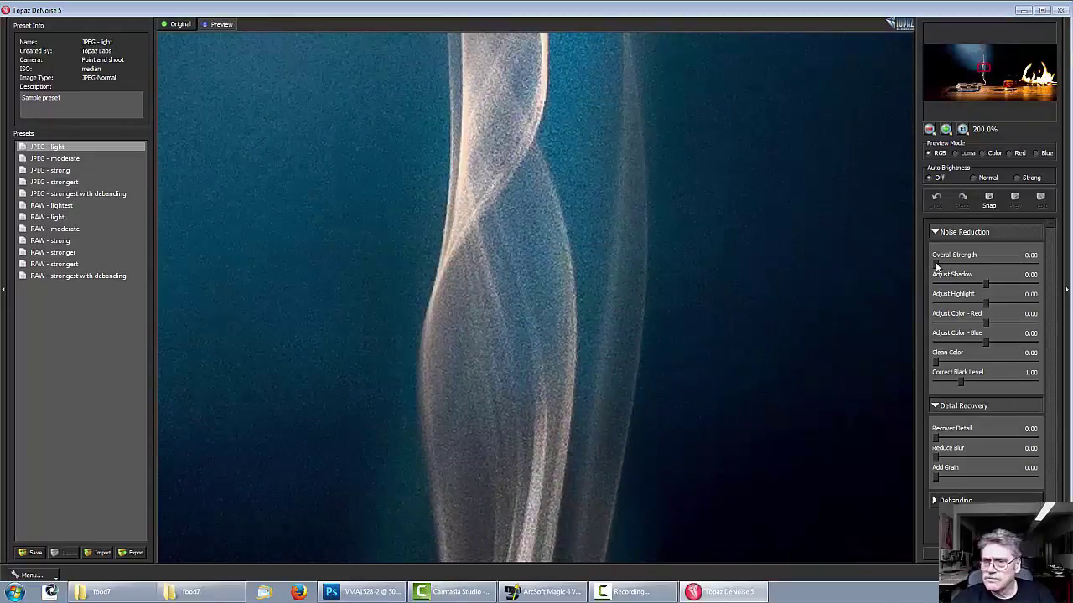
pyautogui.moveTo(937, 265); pyautogui.dragTo(977, 266)
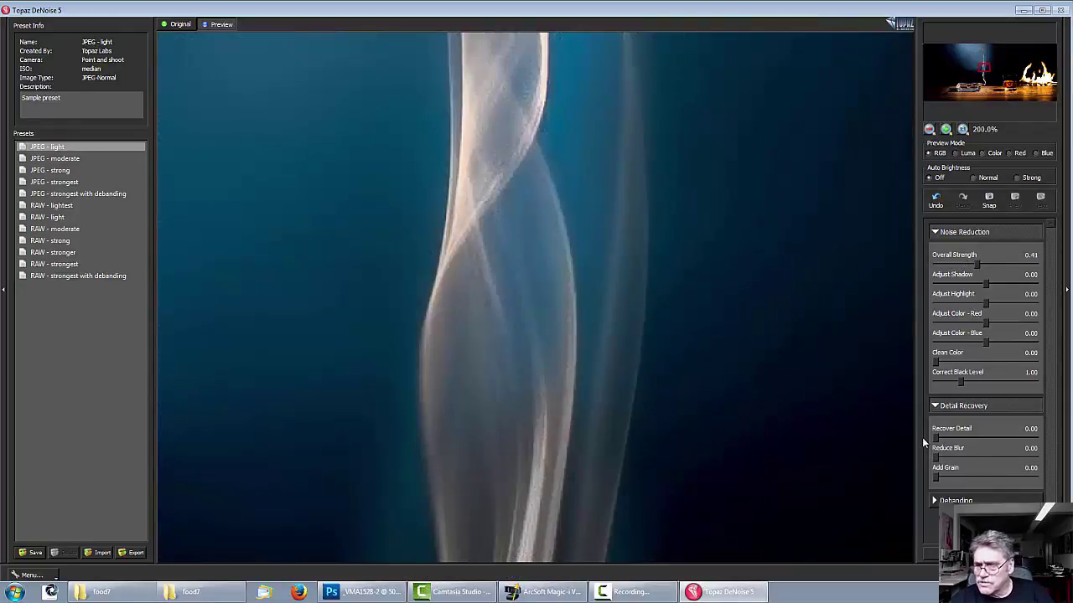
pyautogui.moveTo(937, 439); pyautogui.dragTo(962, 483)
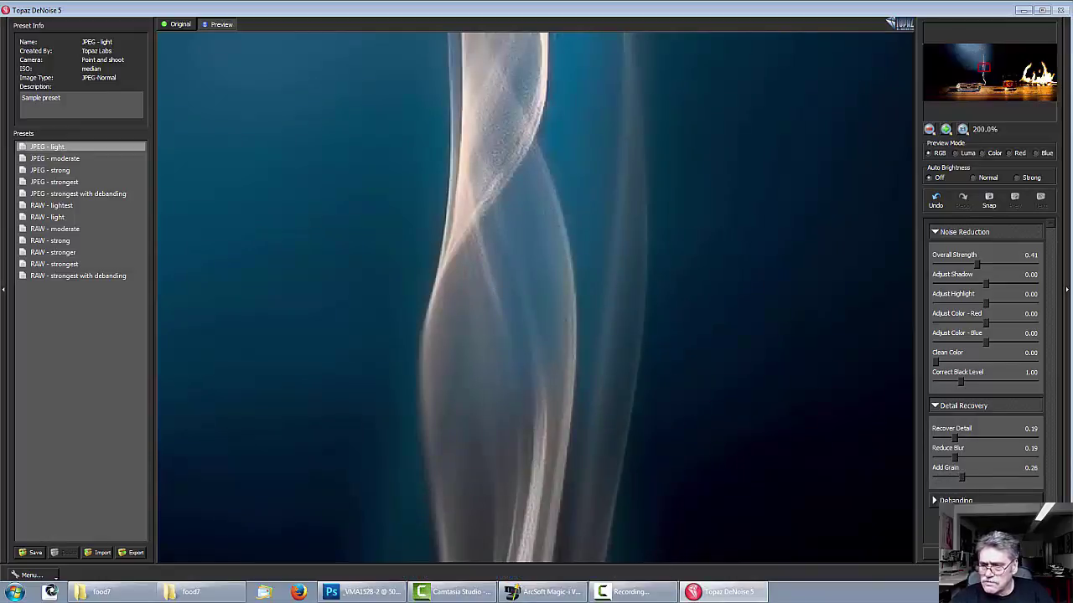
pyautogui.press('Return')
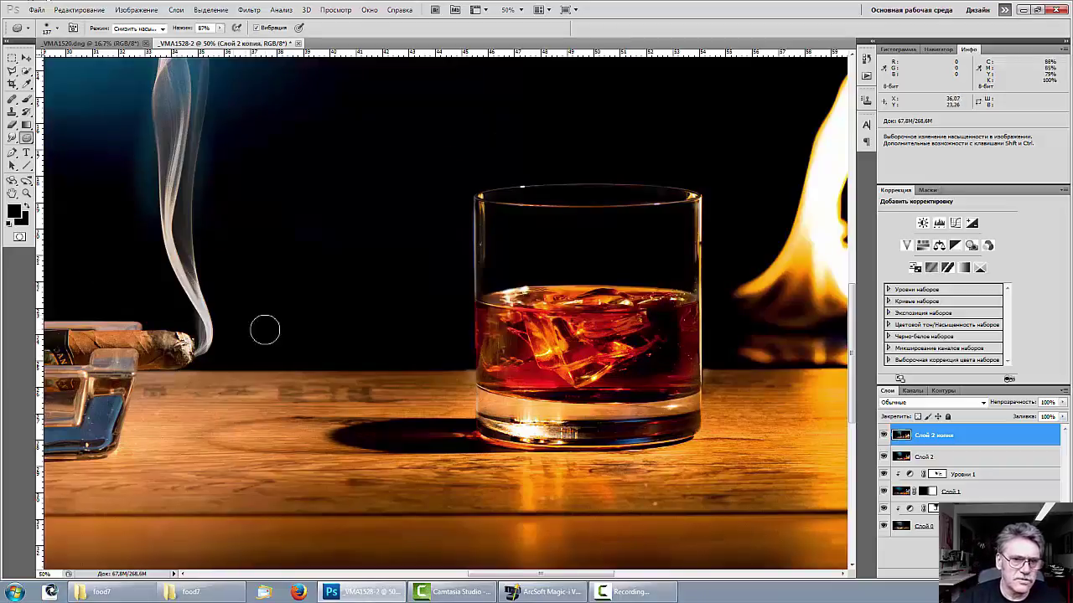
# Create a new top layer and dab orange sampled from the whisky onto the cigar's burning tip with a tiny, 0% hardness brush
pyautogui.moveTo(404, 356)
pyautogui.mouseDown()
pyautogui.moveTo(647, 435)
pyautogui.moveTo(657, 493)
pyautogui.moveTo(592, 321)
pyautogui.moveTo(464, 289)
pyautogui.mouseUp()
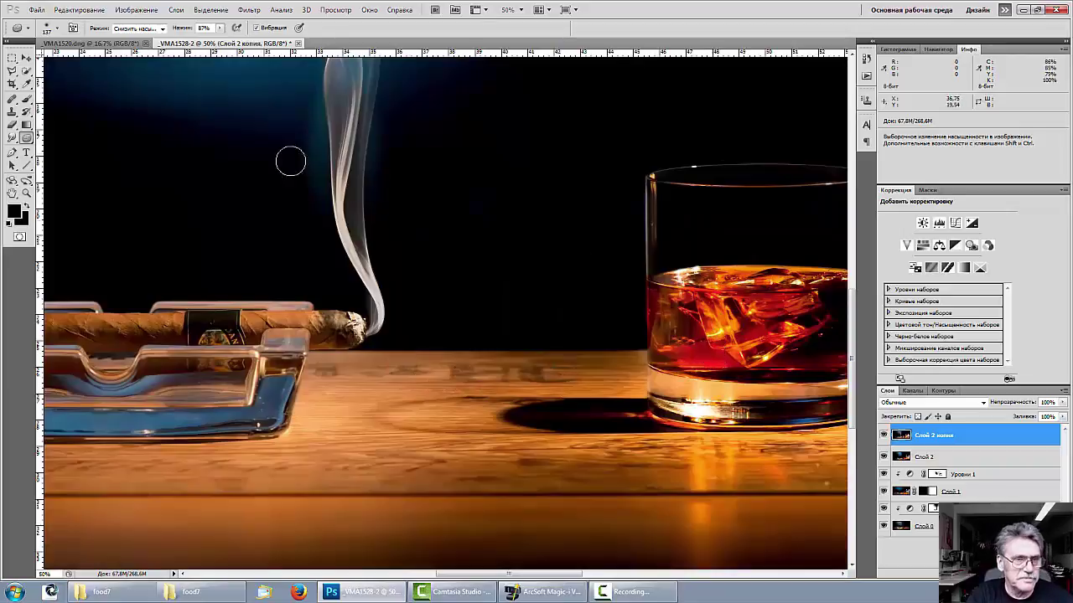
pyautogui.press('b')
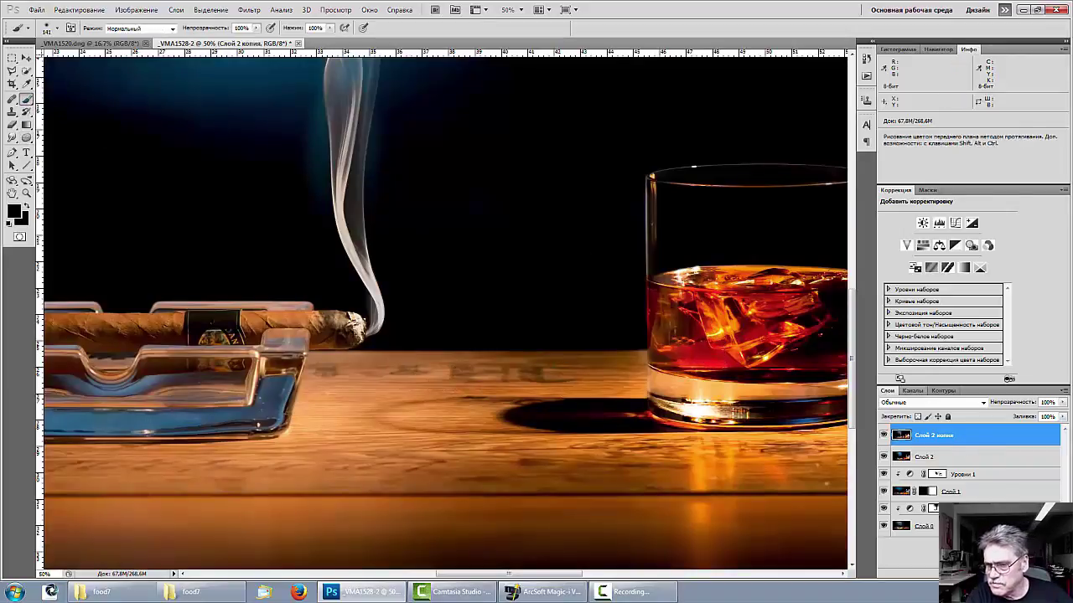
pyautogui.click(1030, 573)
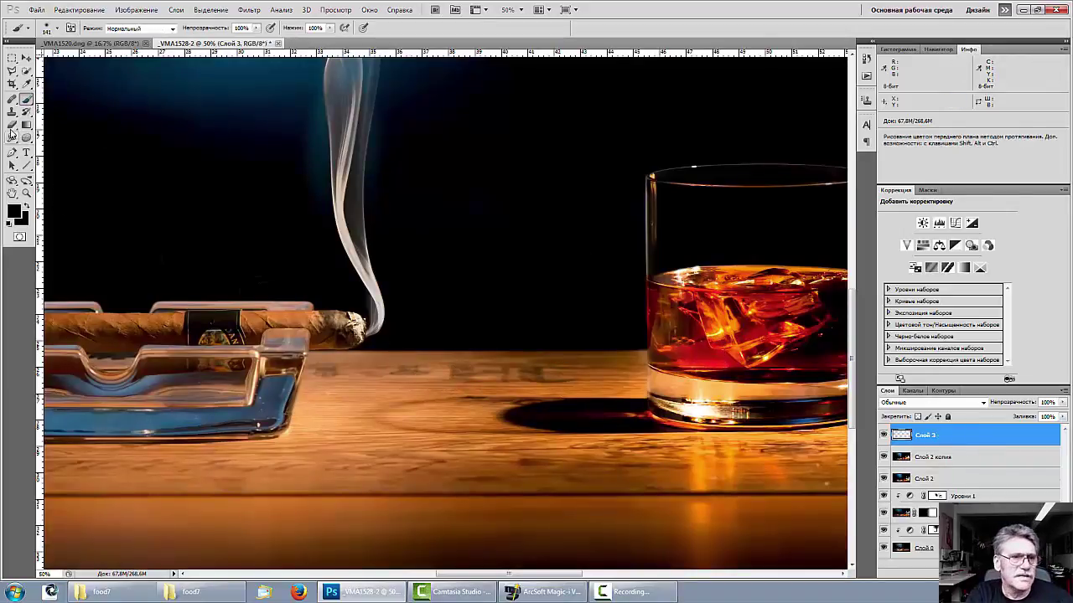
pyautogui.rightClick(721, 319)
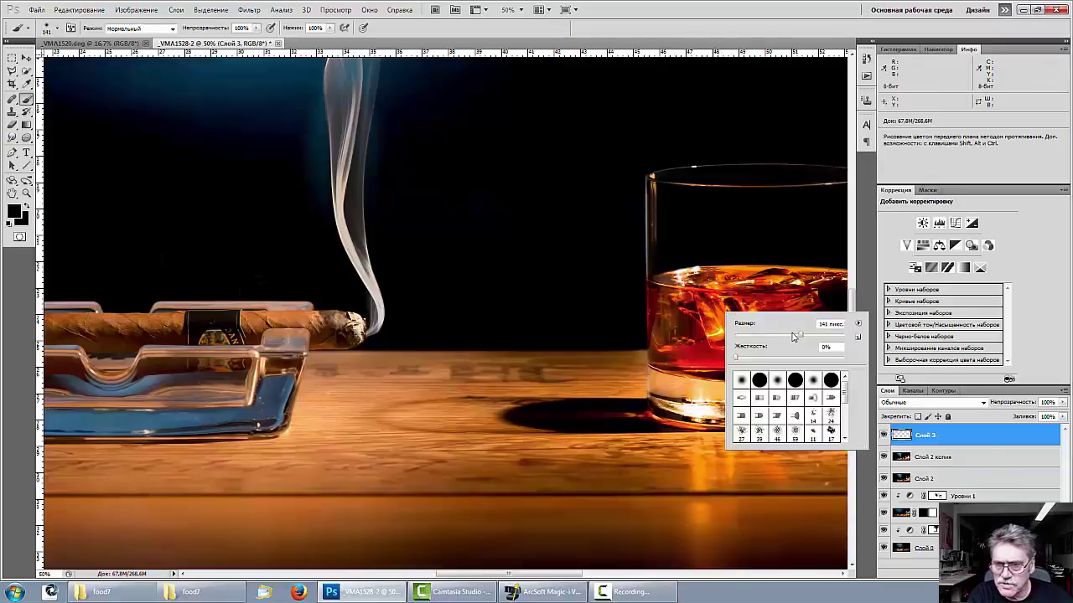
pyautogui.moveTo(739, 345); pyautogui.dragTo(735, 345)
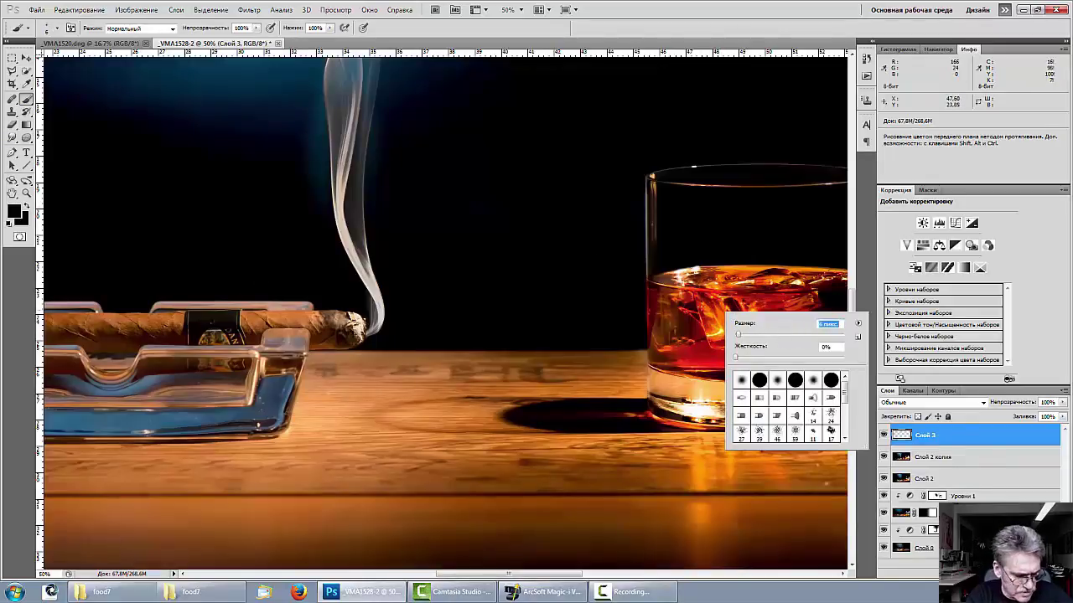
pyautogui.keyDown('alt'); pyautogui.click(711, 326); pyautogui.keyUp('alt')
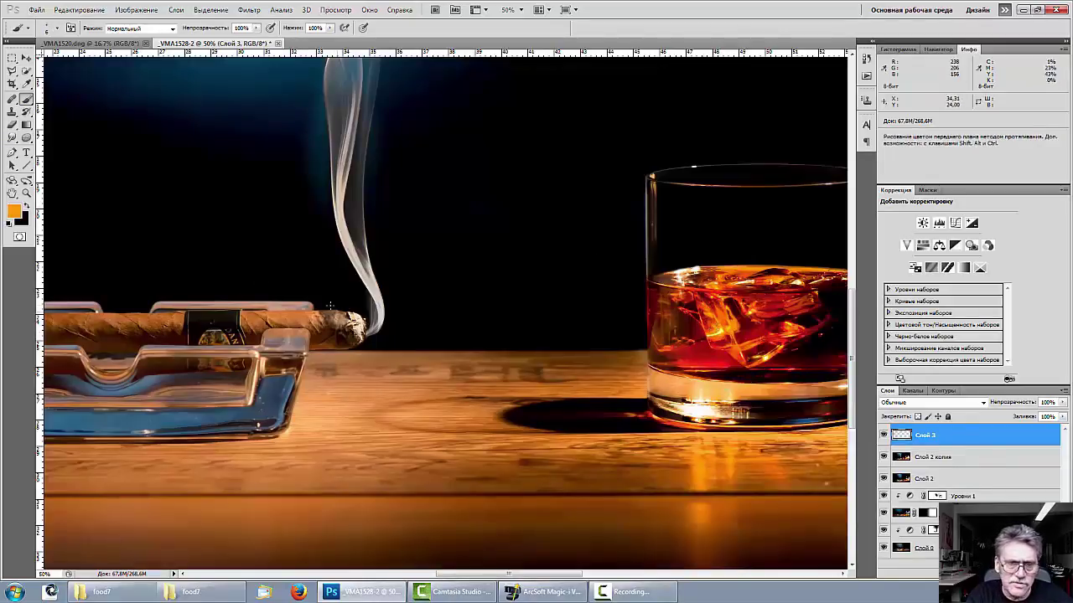
pyautogui.click(357, 326)
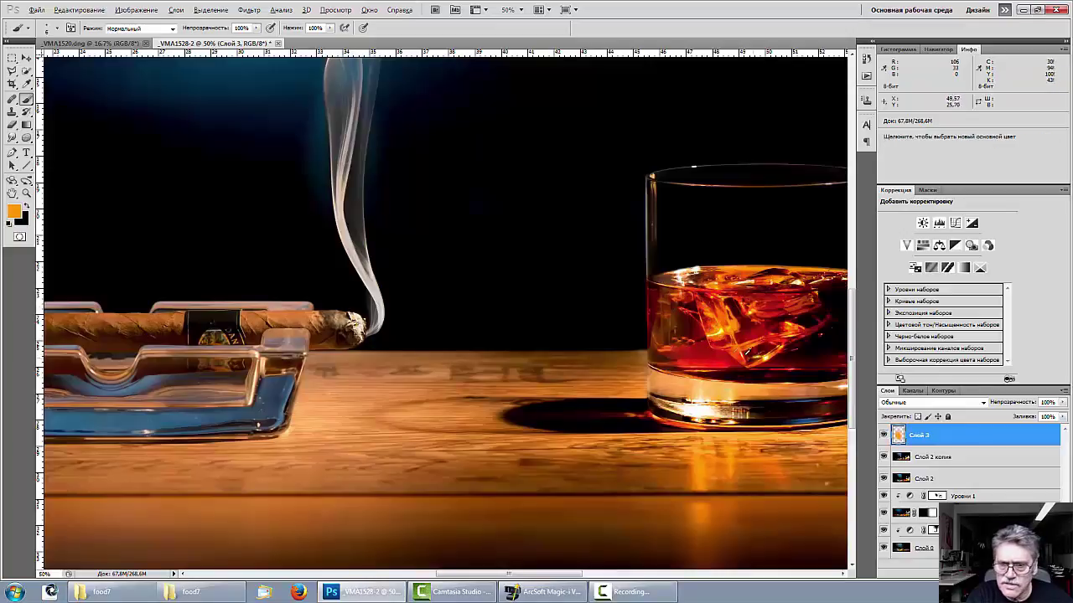
# Paint small red ember specks on the cigar tip, using a deep red sampled from the whisky
pyautogui.keyDown('alt'); pyautogui.click(731, 350); pyautogui.keyUp('alt')
pyautogui.moveTo(361, 329); pyautogui.dragTo(368, 315)
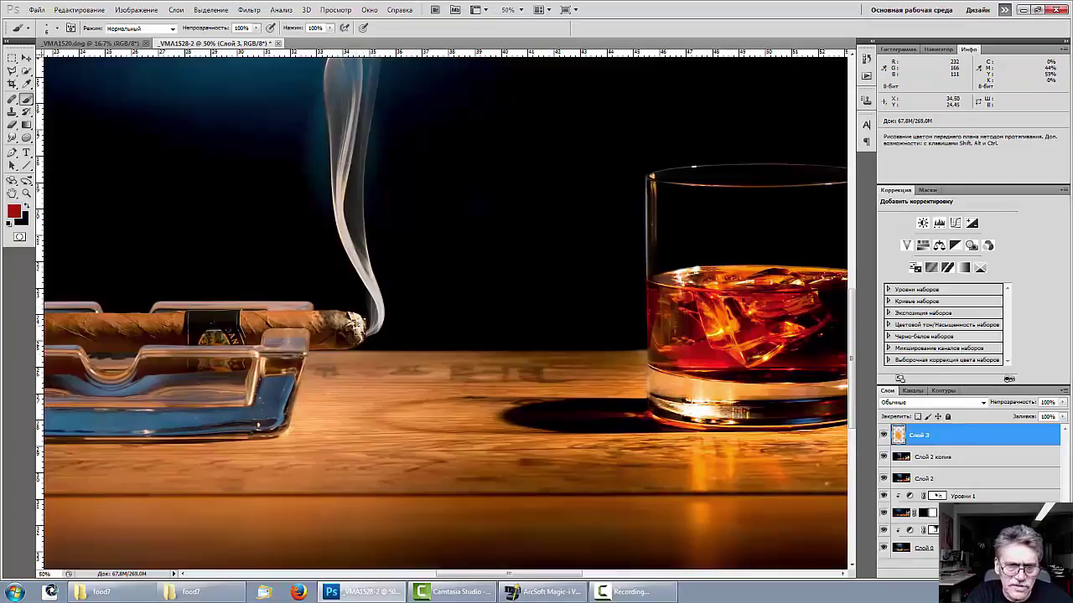
pyautogui.click(354, 324)
pyautogui.click(357, 330)
pyautogui.click(353, 325)
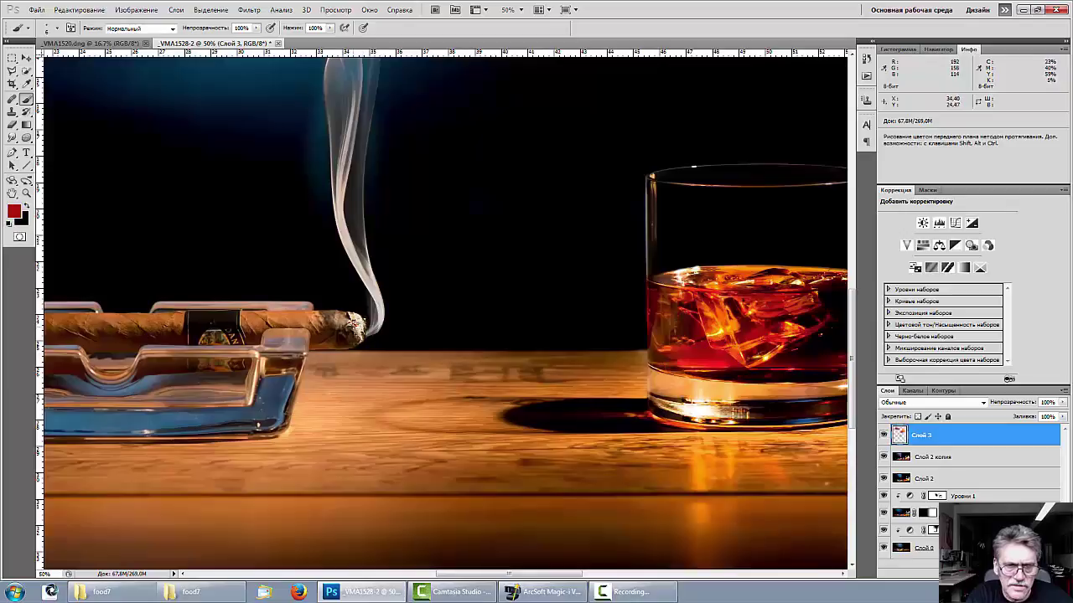
# Build up the cigar's ember with more fine dabs of orange and dark red sampled from the whisky
pyautogui.keyDown('alt'); pyautogui.click(717, 333); pyautogui.keyUp('alt')
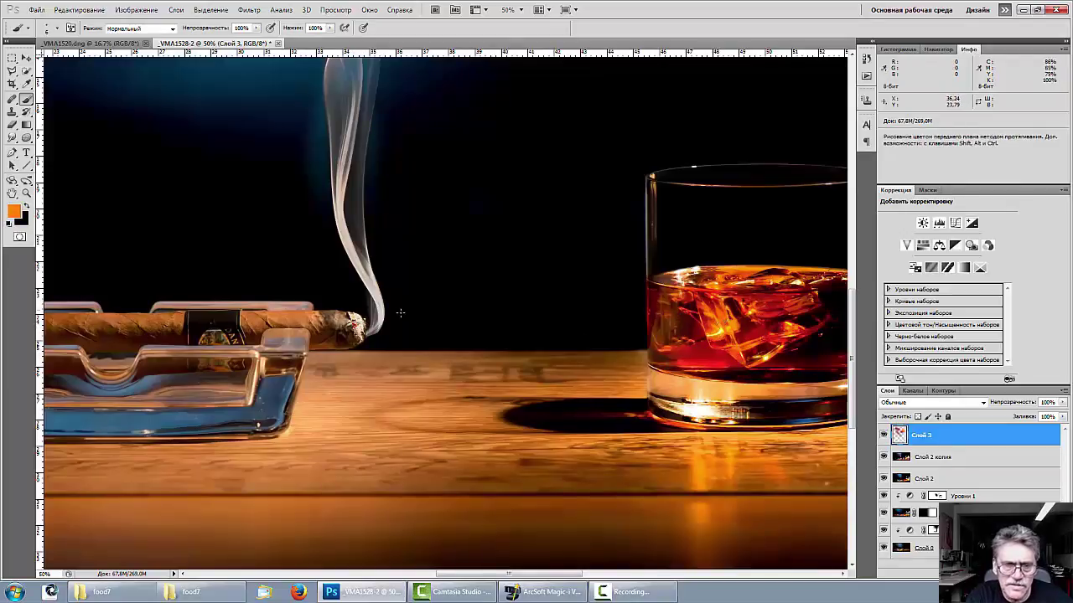
pyautogui.click(356, 324)
pyautogui.click(356, 338)
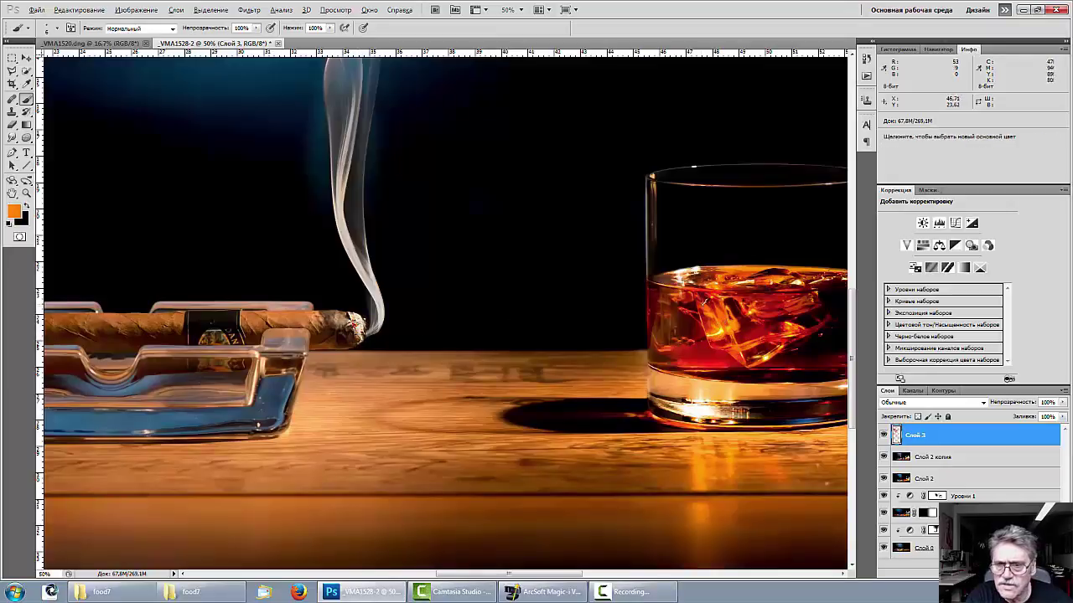
pyautogui.keyDown('alt'); pyautogui.click(768, 306); pyautogui.keyUp('alt')
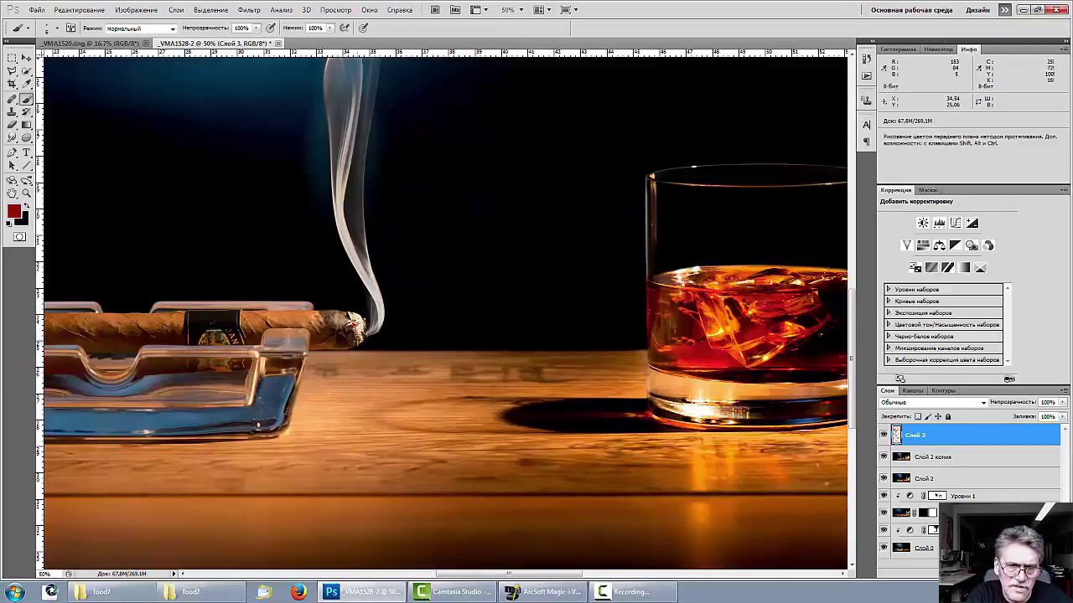
pyautogui.keyDown('alt'); pyautogui.click(719, 330); pyautogui.keyUp('alt')
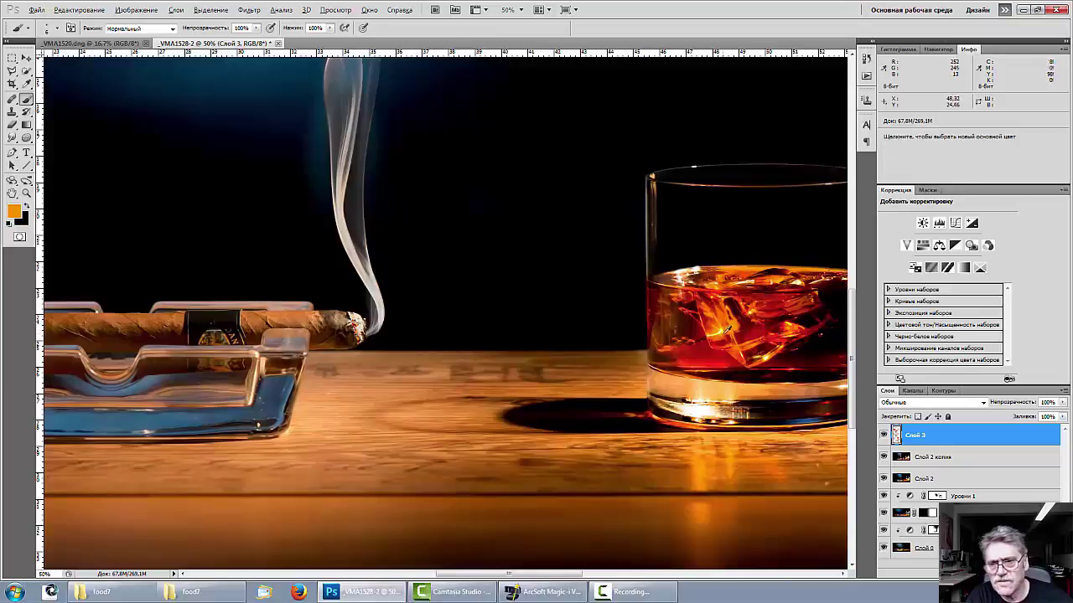
pyautogui.keyDown('alt'); pyautogui.click(714, 324); pyautogui.keyUp('alt')
pyautogui.keyDown('alt'); pyautogui.click(694, 326); pyautogui.keyUp('alt')
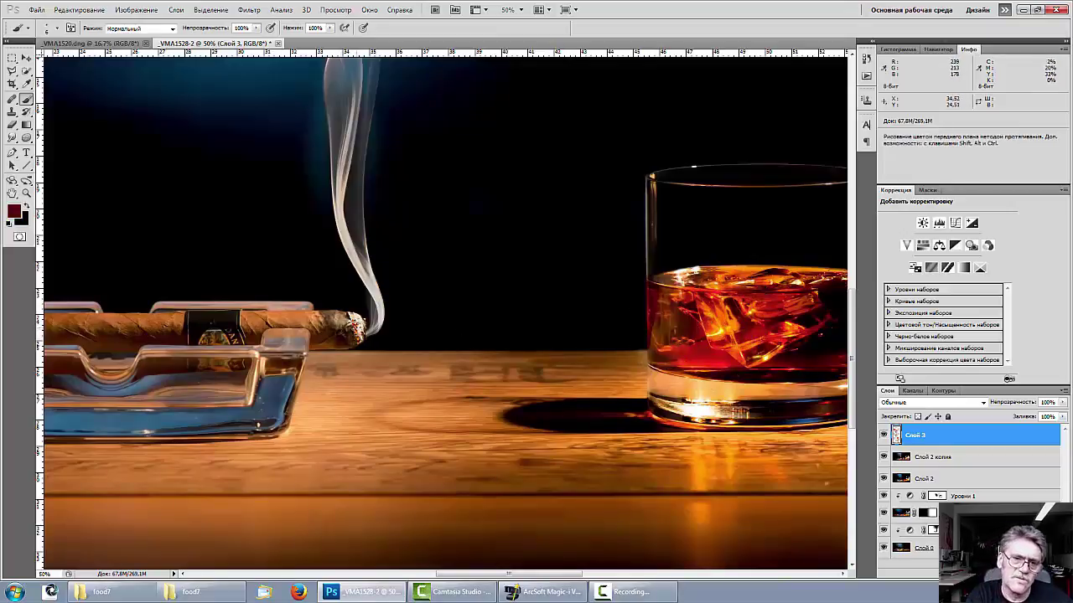
# Touch up the edge of the ember with pale ash tones sampled from the cigar tip
pyautogui.keyDown('alt'); pyautogui.click(362, 317); pyautogui.keyUp('alt')
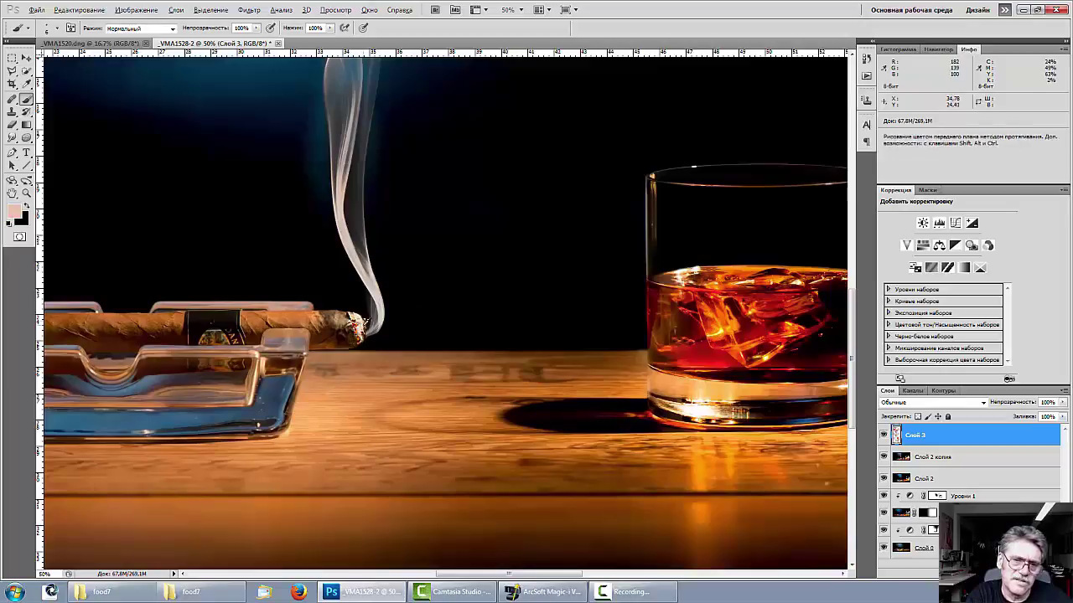
pyautogui.keyDown('alt'); pyautogui.click(362, 317); pyautogui.keyUp('alt')
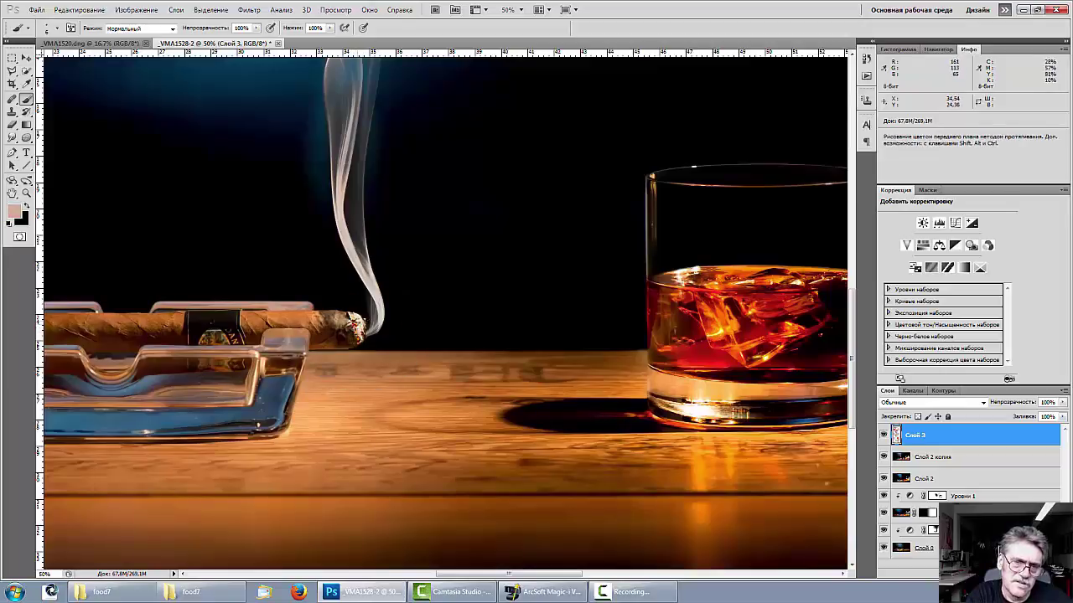
pyautogui.click(360, 340)
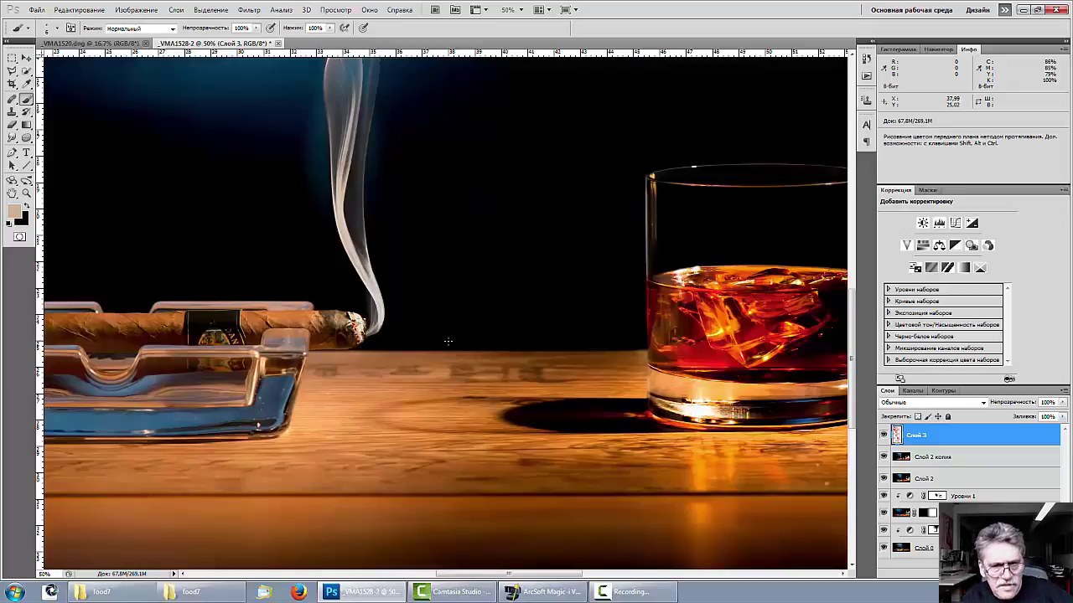
pyautogui.hotkey('ctrl', '+')
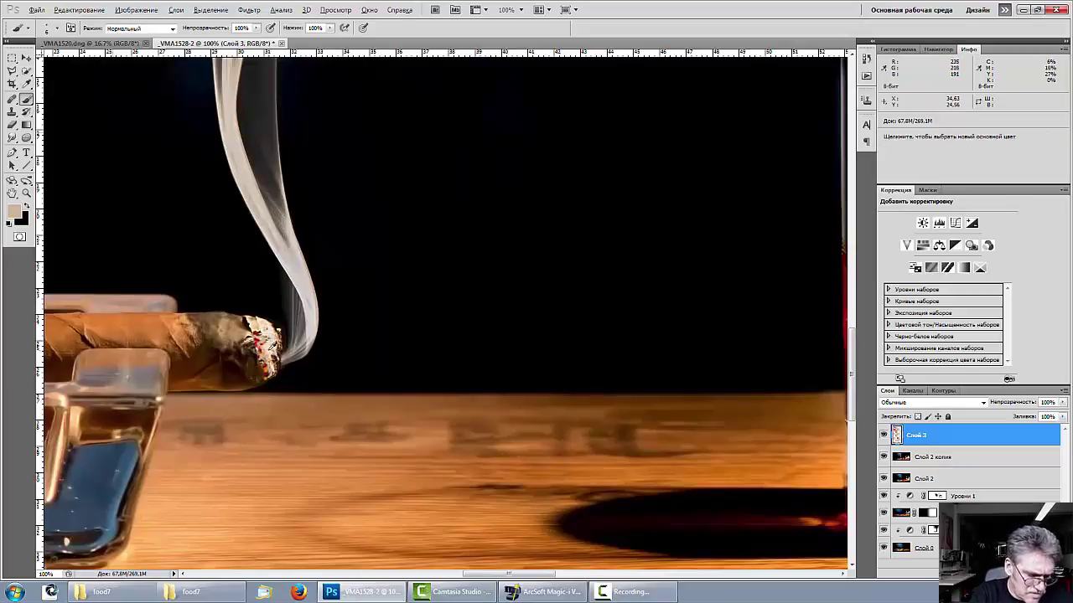
# Duplicate the painted ember layer Слой 3 and add a clipped Levels adjustment above the copy with the white input at 232
pyautogui.keyDown('alt'); pyautogui.click(273, 348); pyautogui.keyUp('alt')
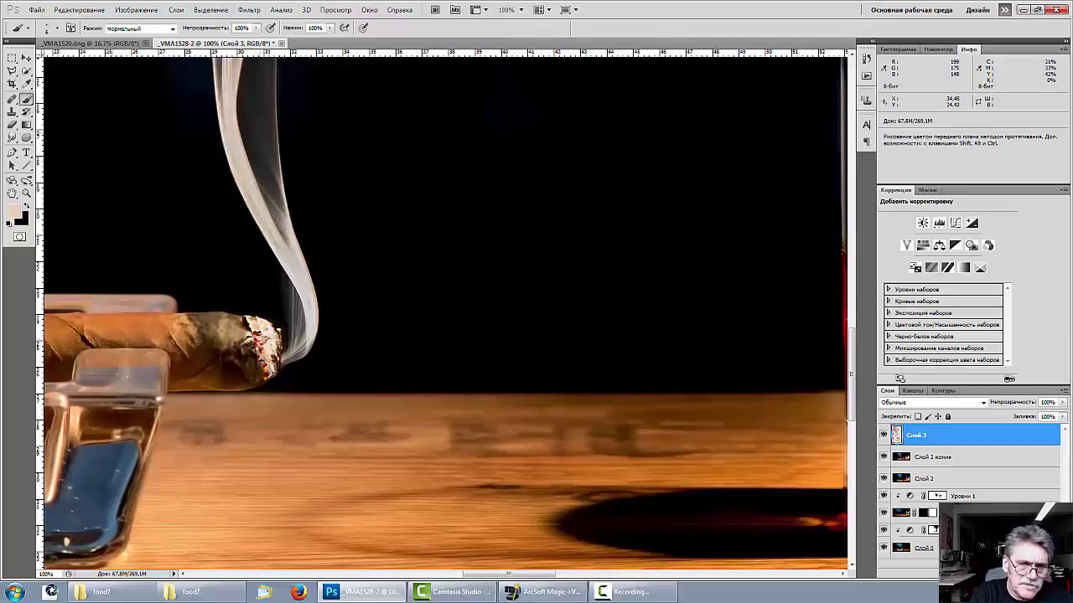
pyautogui.hotkey('ctrl', '-')
pyautogui.hotkey('ctrl', '-')
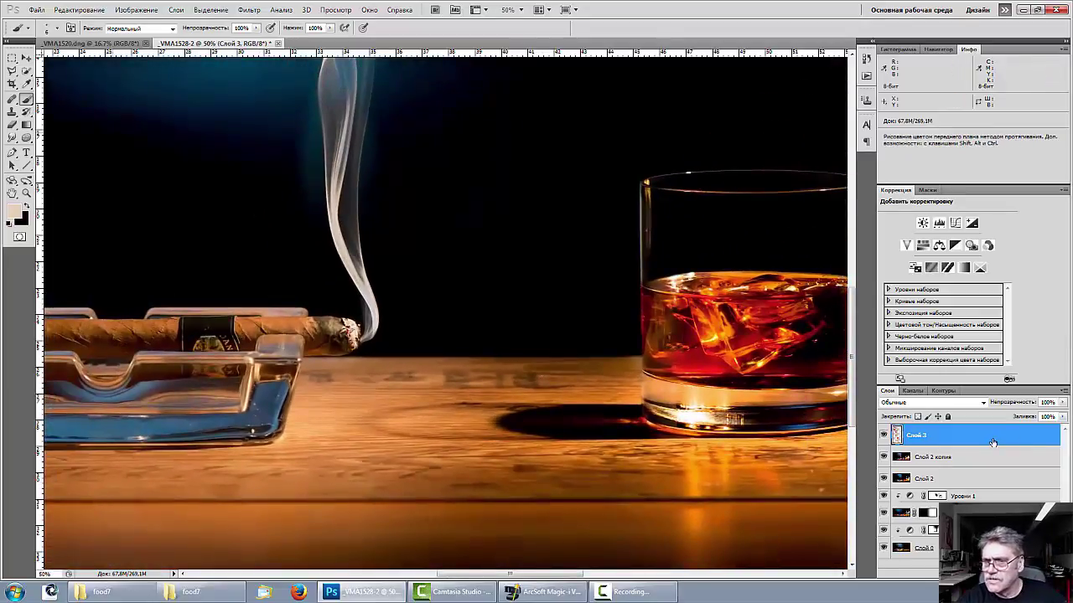
pyautogui.moveTo(972, 435); pyautogui.dragTo(919, 571)
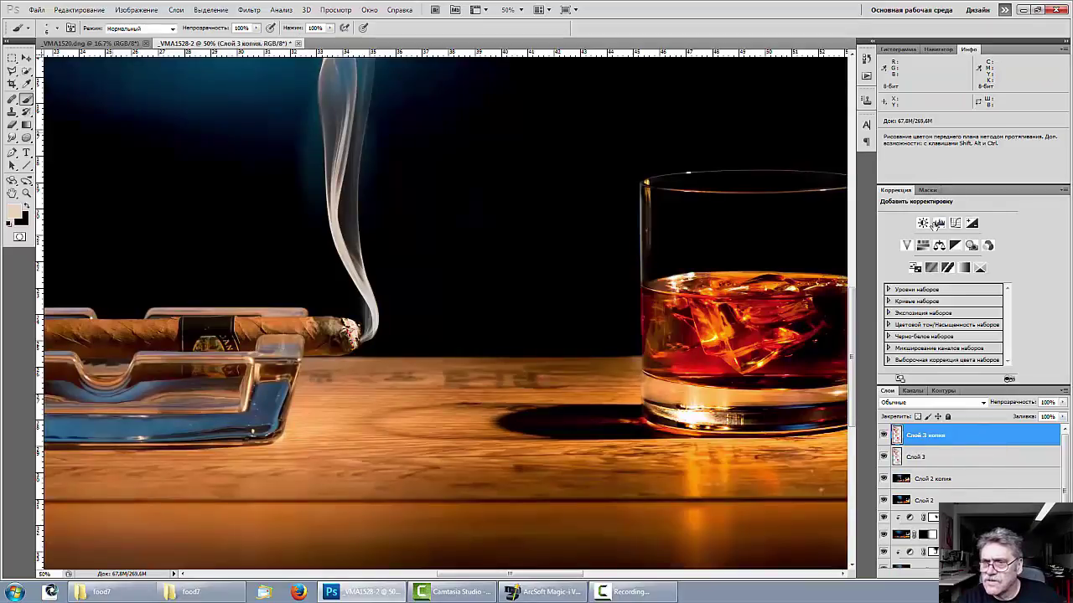
pyautogui.click(939, 223)
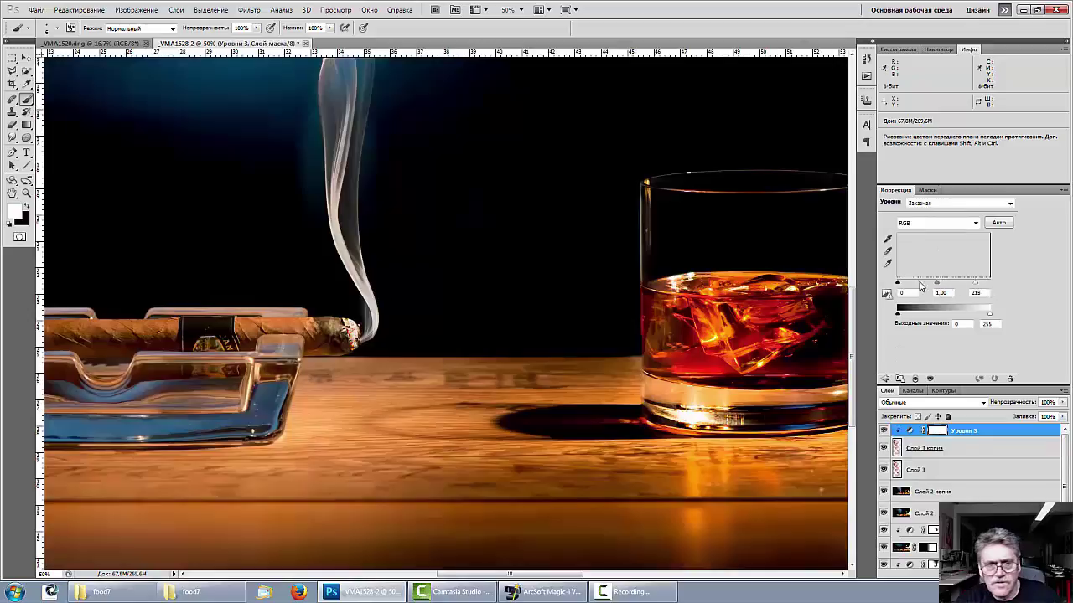
pyautogui.moveTo(899, 281); pyautogui.dragTo(982, 279)
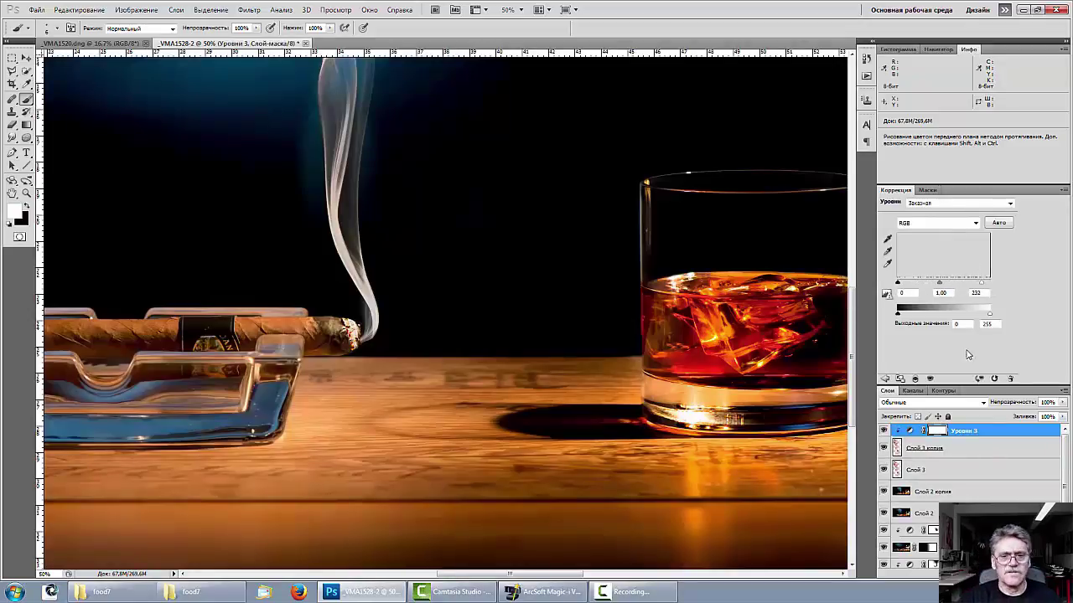
# Hide the new Levels adjustment and delete both painted ember layers, Слой 3 and its copy
pyautogui.click(884, 432)
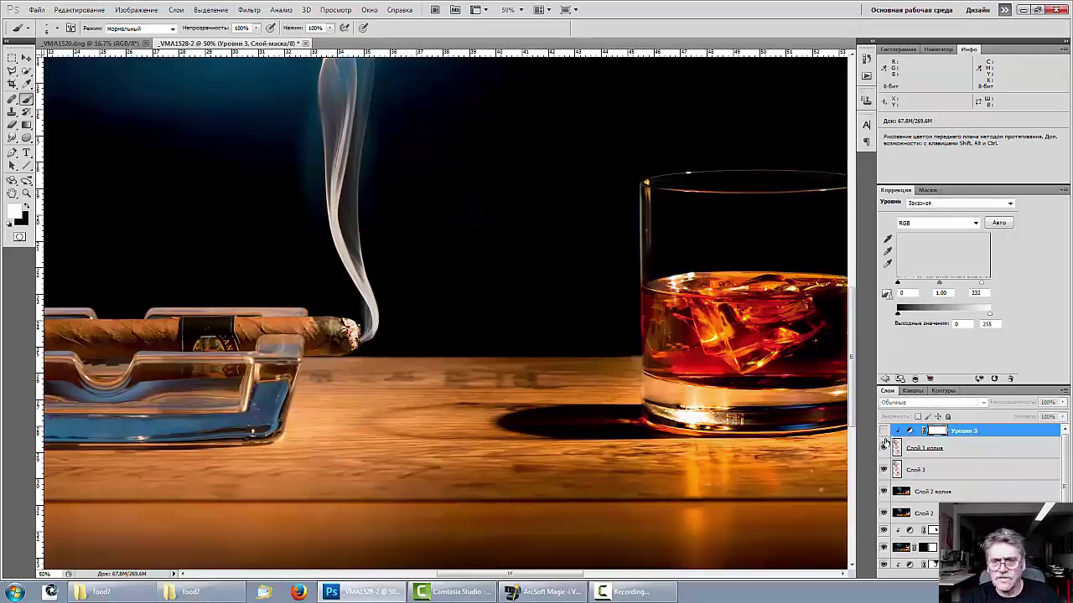
pyautogui.click(996, 475)
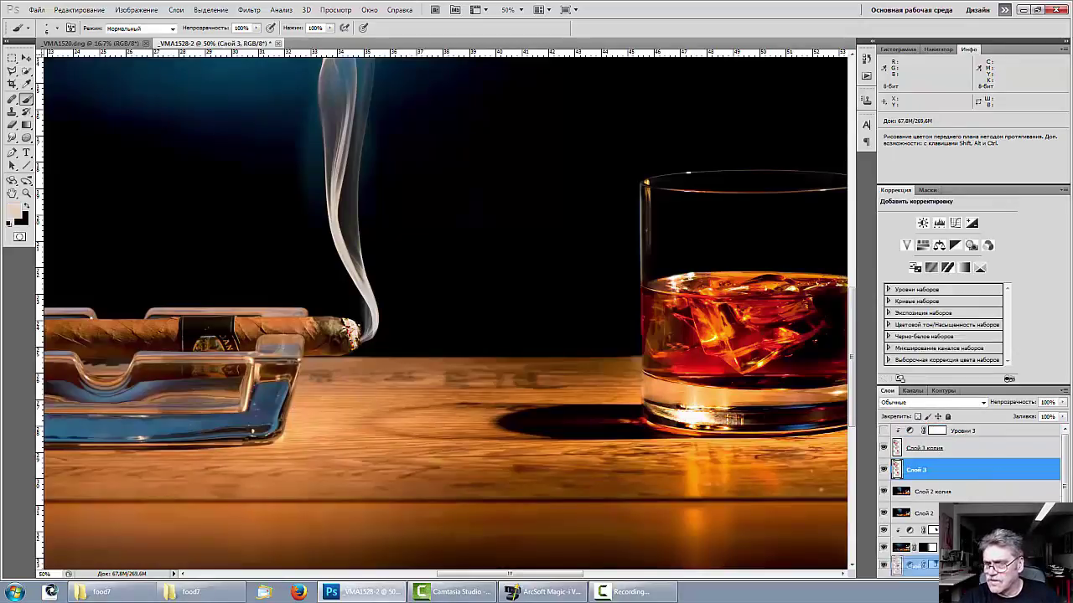
pyautogui.press('Delete')
pyautogui.moveTo(990, 455); pyautogui.dragTo(1054, 574)
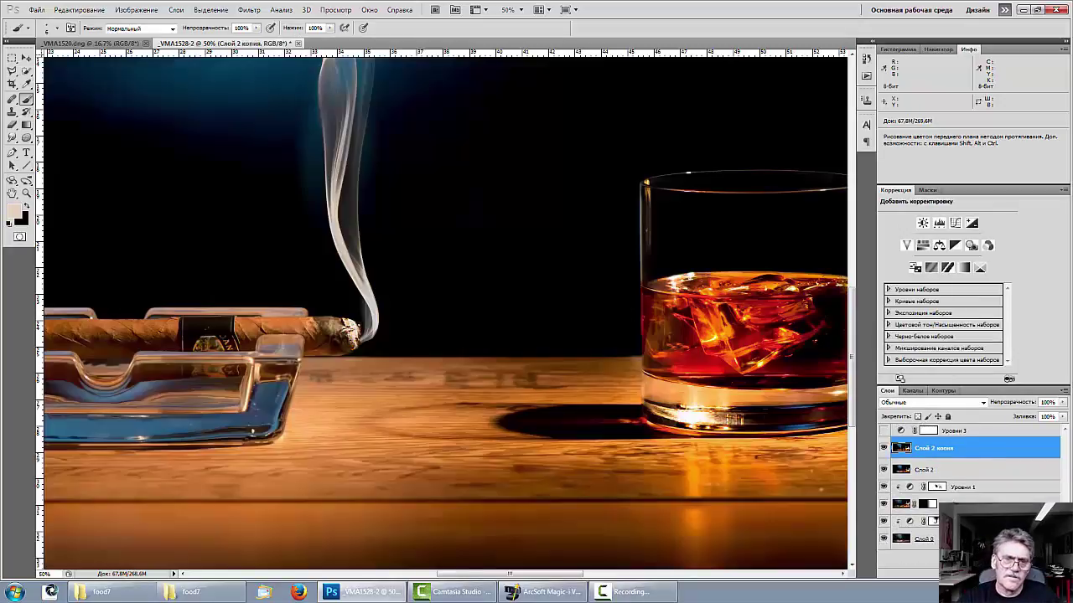
# Examine the whole composite and close views of the smoke, whisky glass and flames for remaining flaws
pyautogui.hotkey('ctrl', '-')
pyautogui.hotkey('ctrl', '-')
pyautogui.hotkey('ctrl', '-')
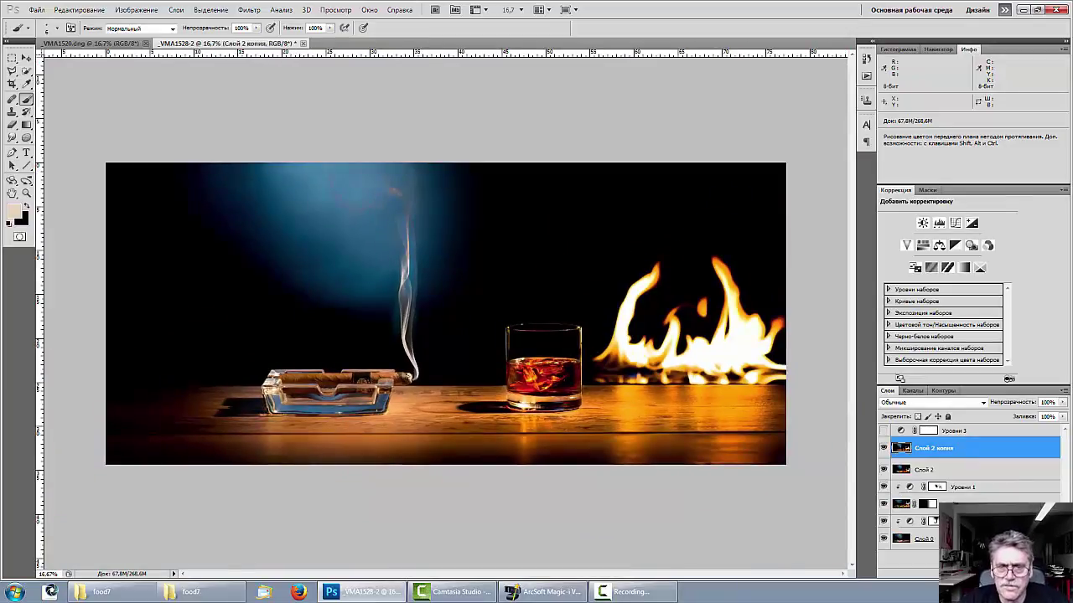
pyautogui.hotkey('ctrl', '+')
pyautogui.hotkey('ctrl', '+')
pyautogui.hotkey('ctrl', '+')
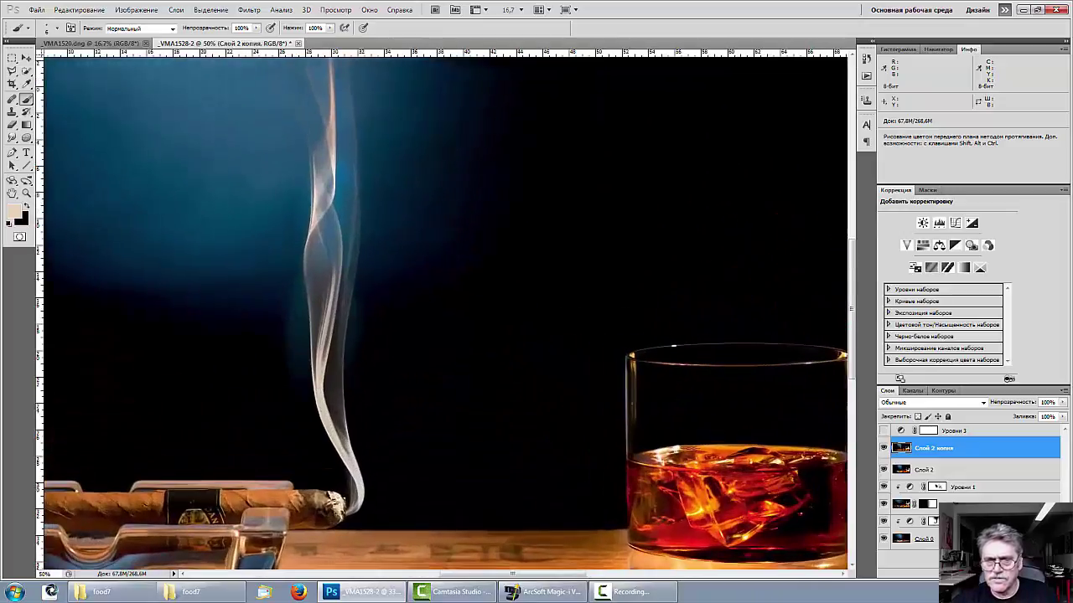
pyautogui.moveTo(515, 422); pyautogui.dragTo(239, 421)
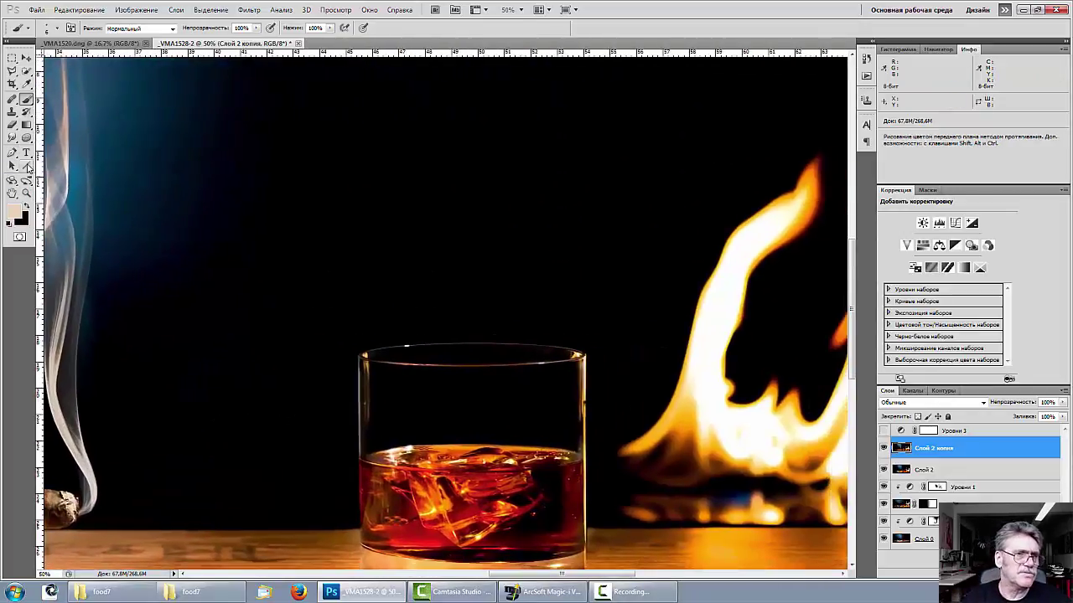
pyautogui.rightClick(26, 136)
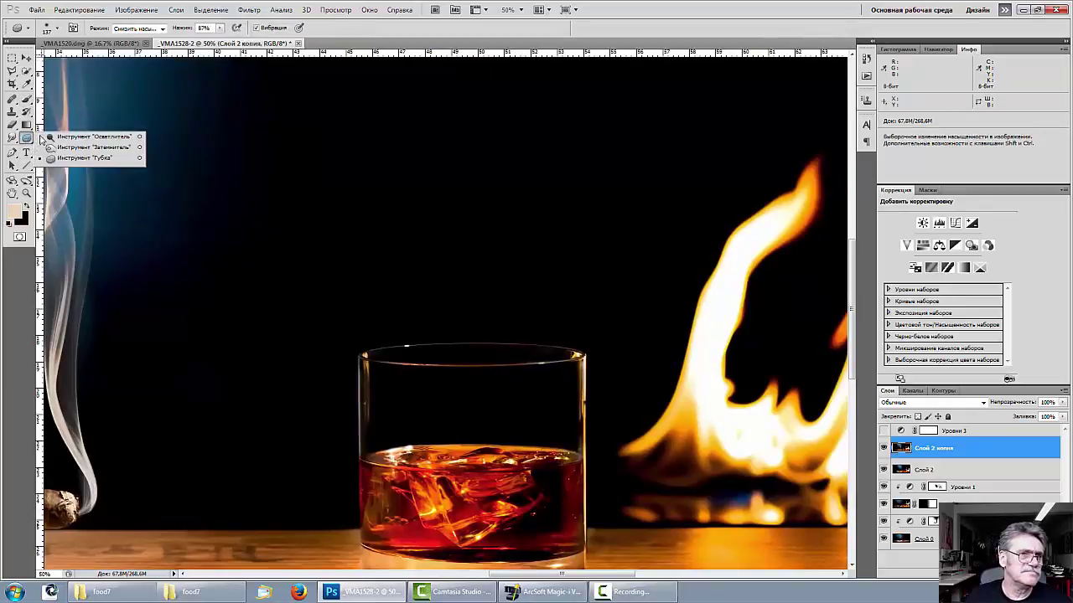
pyautogui.click(76, 134)
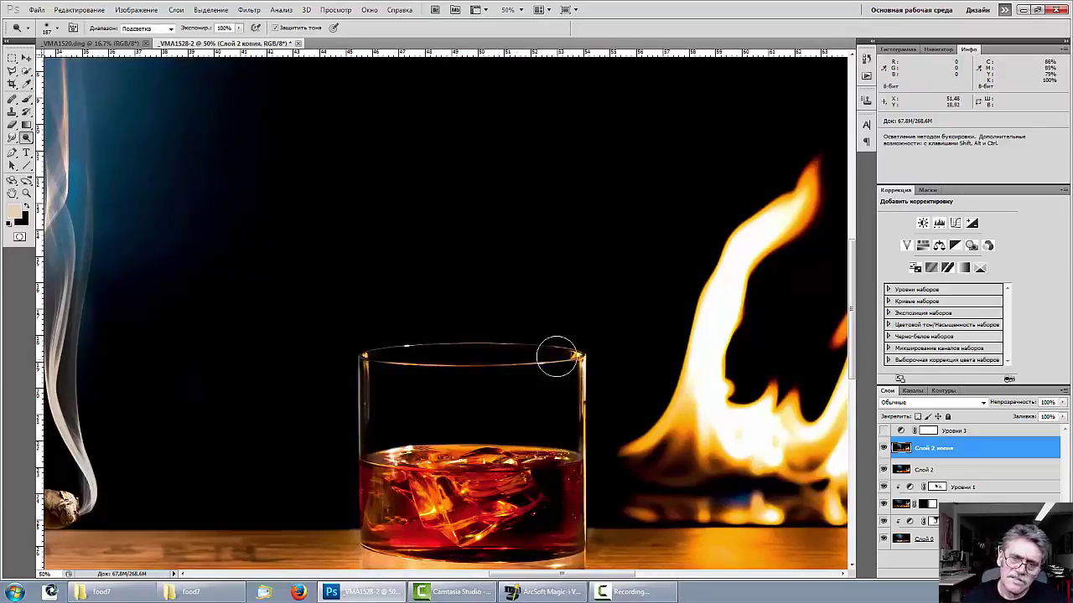
pyautogui.hotkey('ctrl', '-')
pyautogui.hotkey('ctrl', '-')
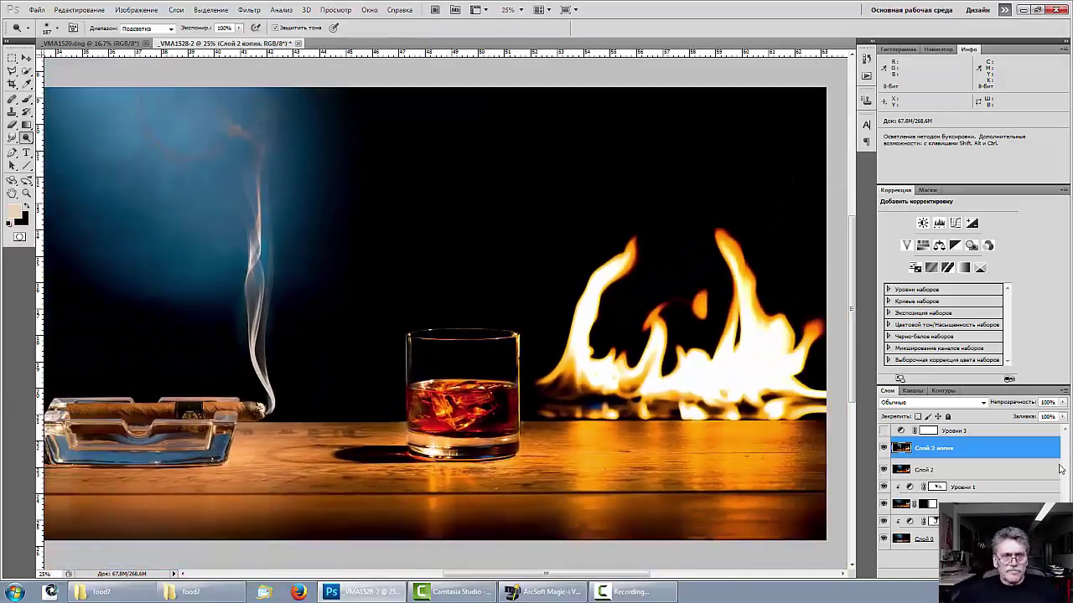
pyautogui.hotkey('ctrl', '-')
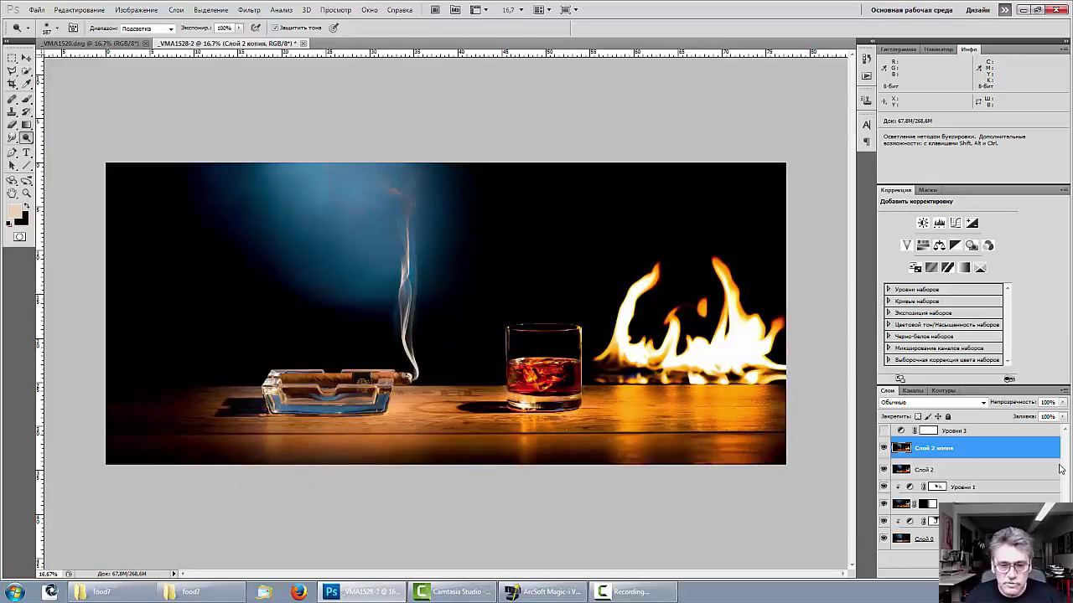
# Outline a four-cornered patch of wood and shadow just outside the ashtray's left edge with the Pen tool and convert the path to a selection
pyautogui.hotkey('ctrl', '+')
pyautogui.hotkey('ctrl', '+')
pyautogui.hotkey('ctrl', '+')
pyautogui.hotkey('ctrl', '+')
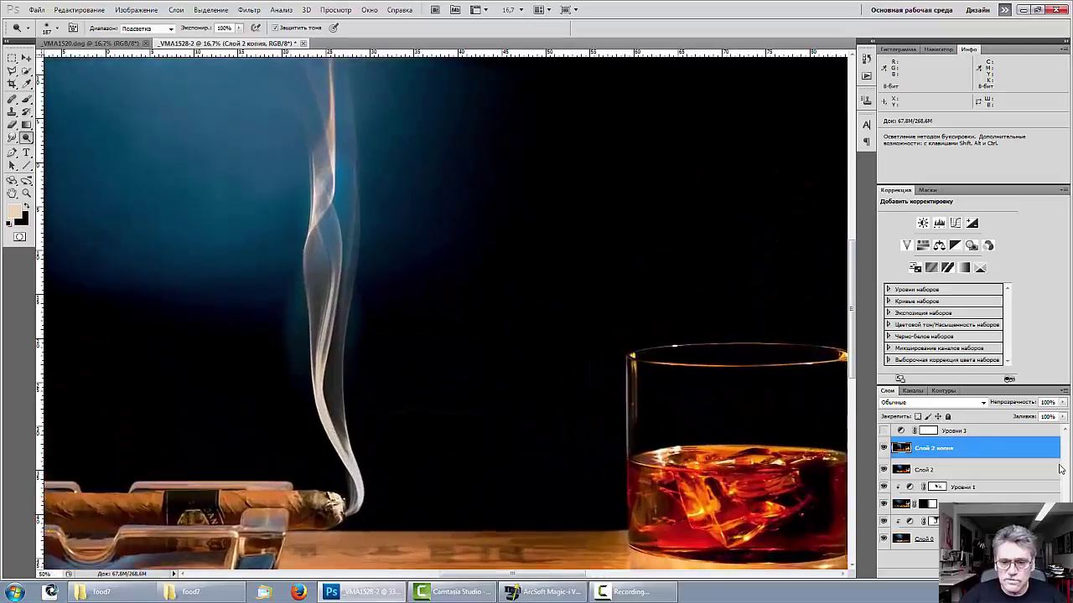
pyautogui.press('space')
pyautogui.moveTo(311, 492); pyautogui.dragTo(964, 236)
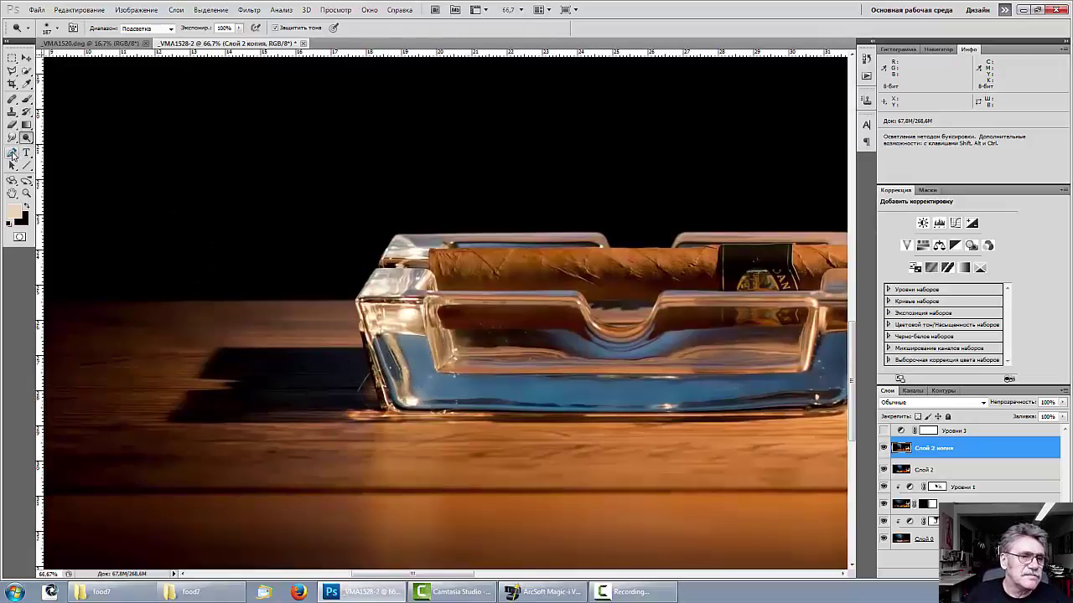
pyautogui.click(13, 155)
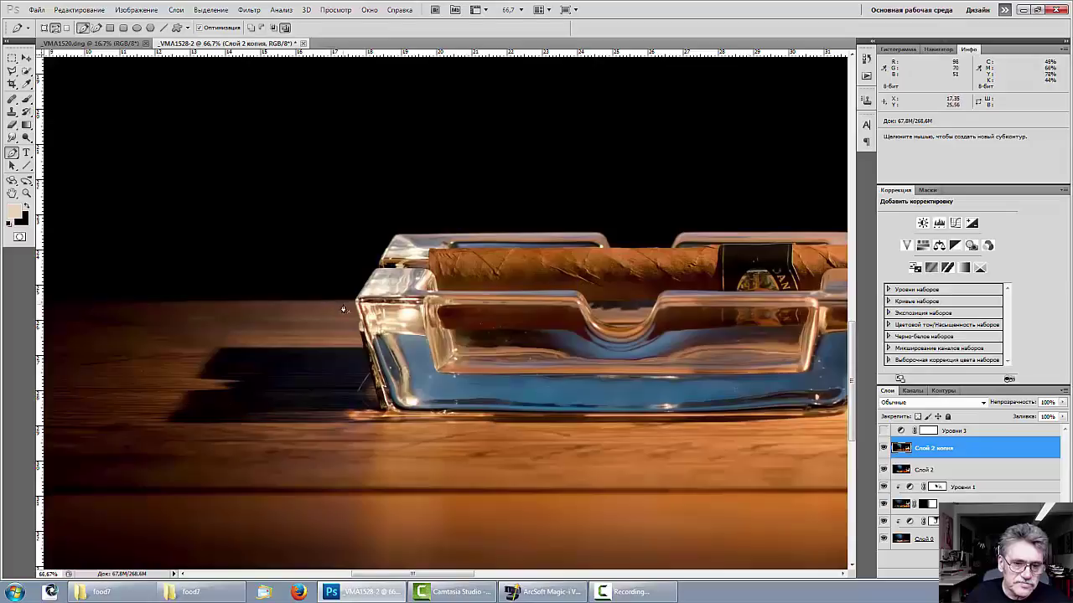
pyautogui.click(341, 304)
pyautogui.click(375, 411)
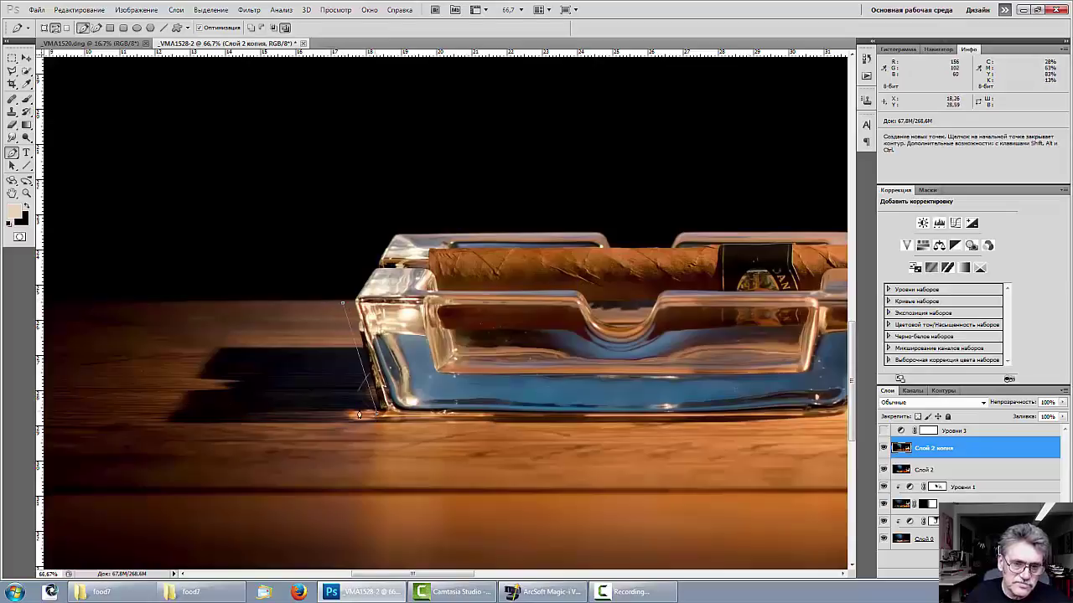
pyautogui.click(291, 411)
pyautogui.click(299, 301)
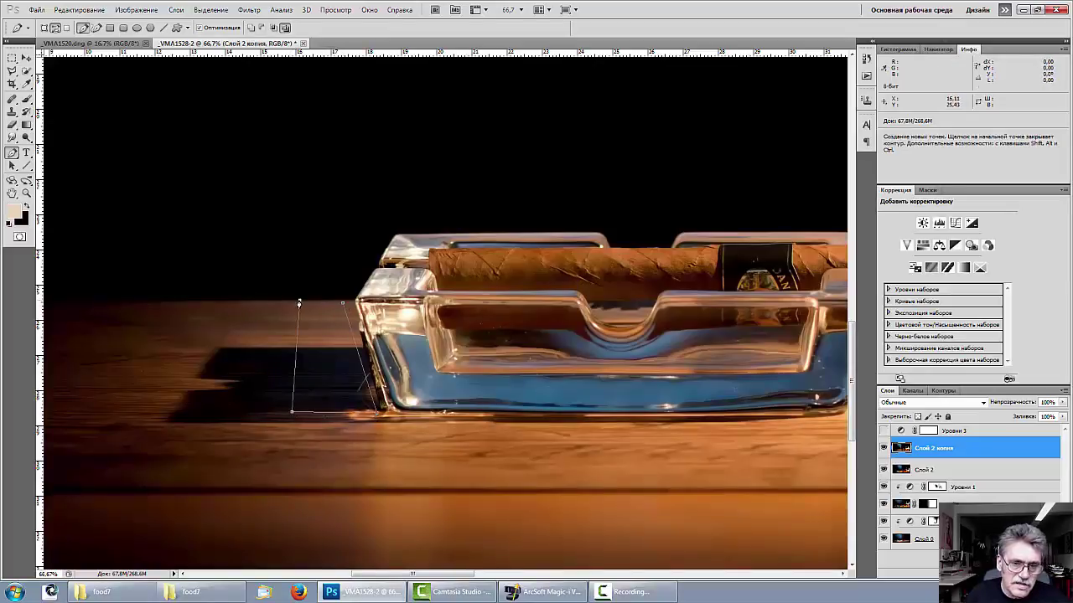
pyautogui.click(342, 304)
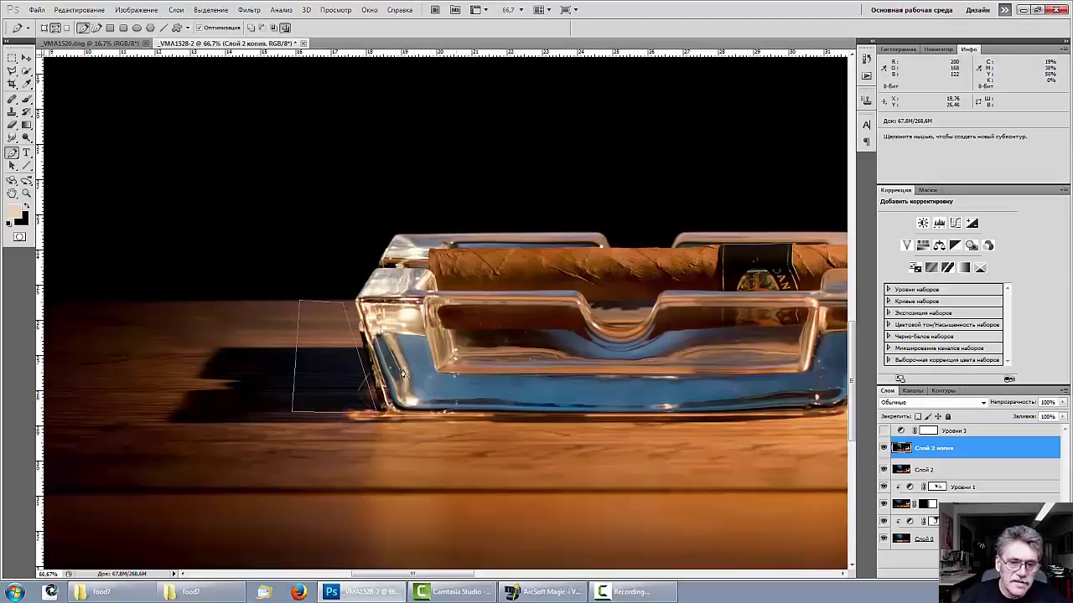
pyautogui.rightClick(325, 373)
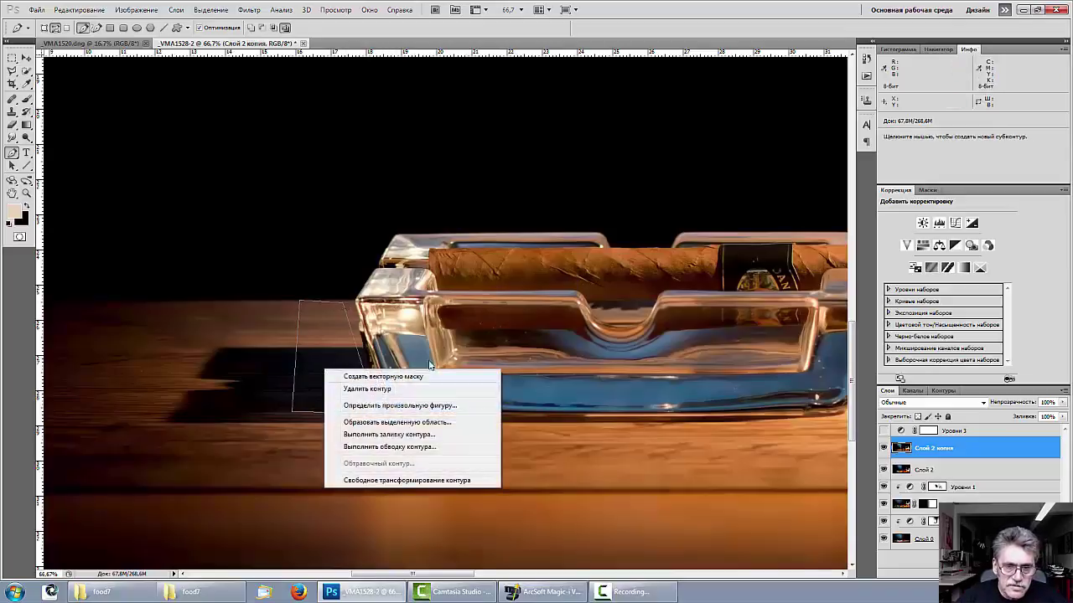
pyautogui.click(380, 423)
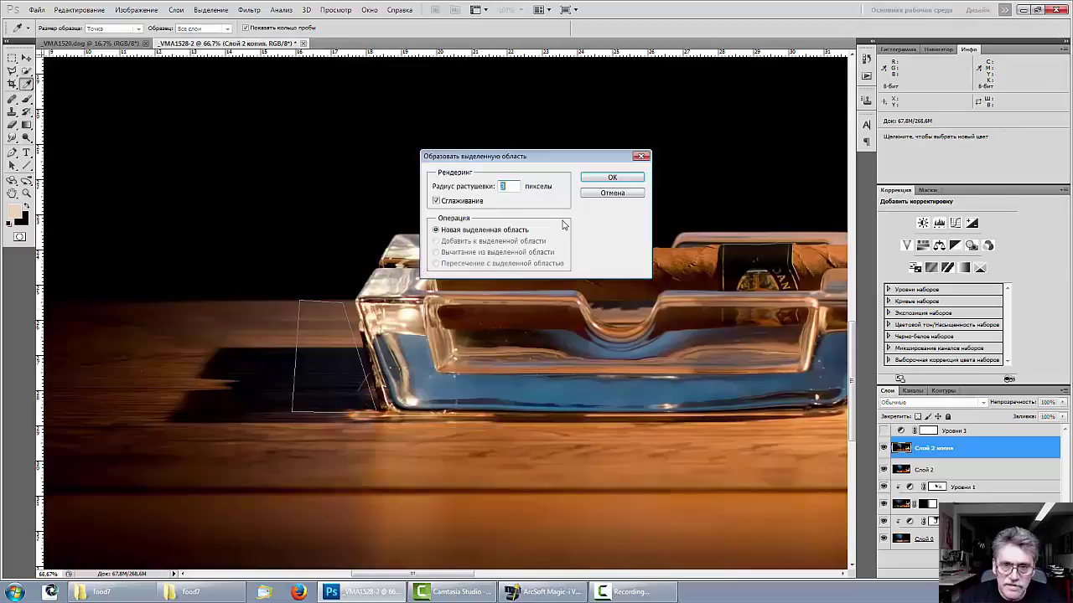
pyautogui.click(616, 177)
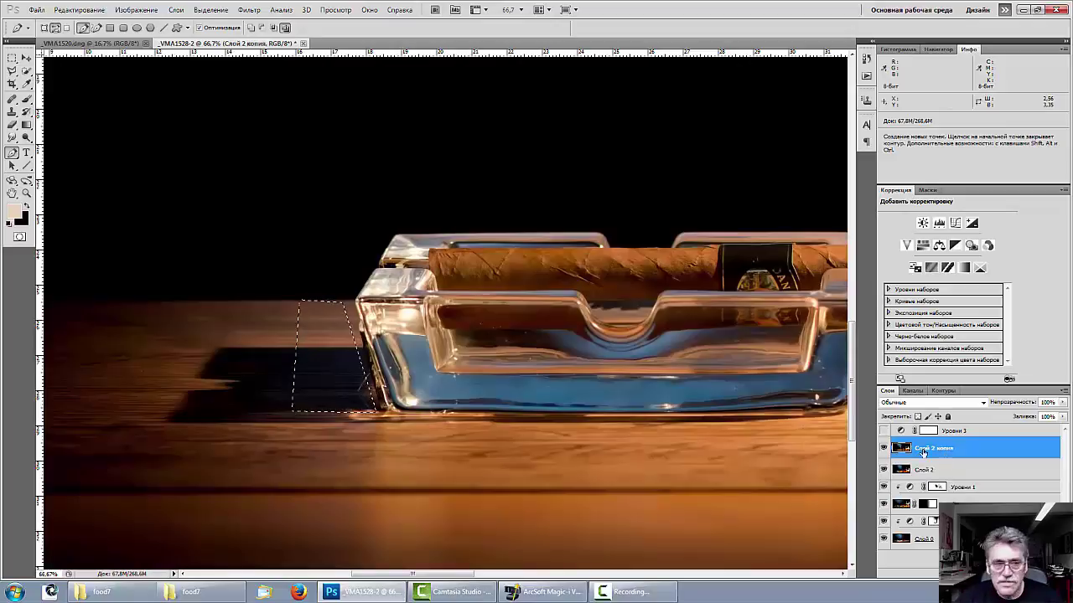
# Shift a copy of the selected wood and shadow patch right over the ashtray's ragged left edge, and deselect
pyautogui.click(27, 59)
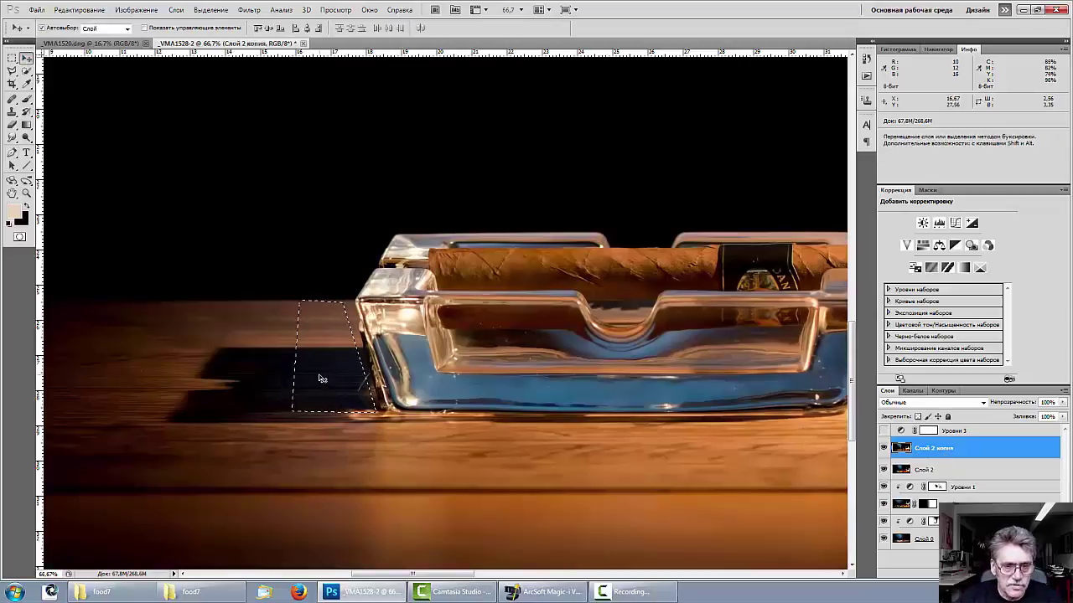
pyautogui.moveTo(321, 376); pyautogui.dragTo(339, 378)
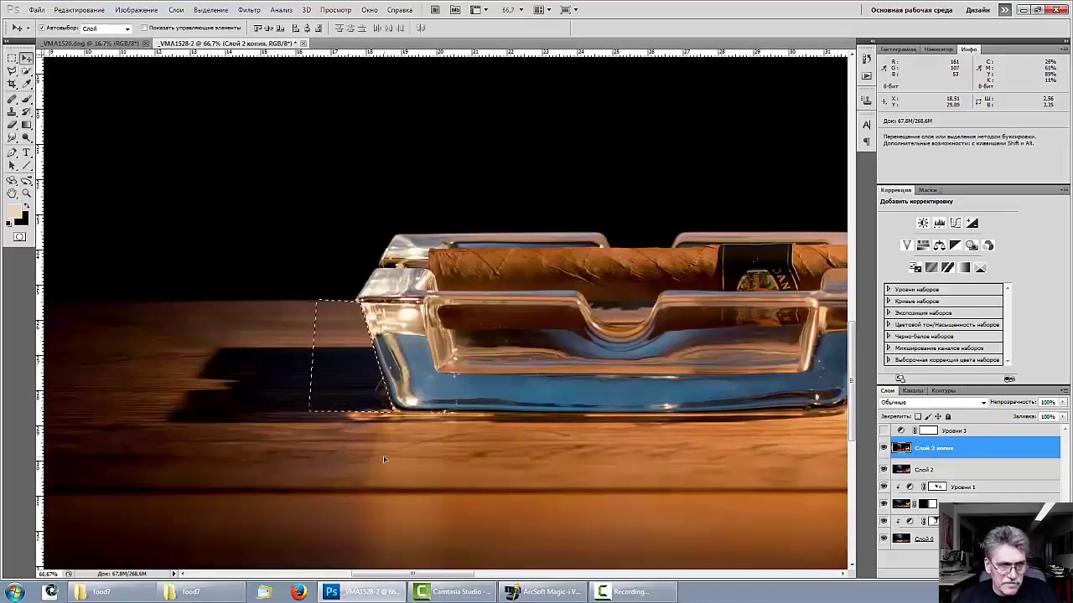
pyautogui.hotkey('ctrl', 'd')
pyautogui.hotkey('ctrl', '-')
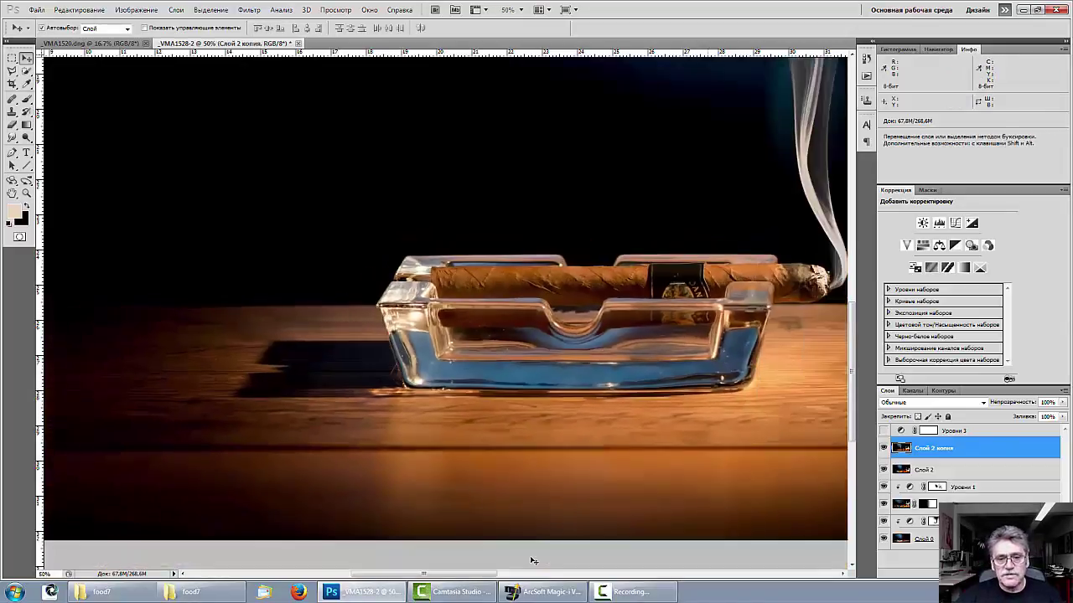
# Sharpen the layer Слой 2 копия with Smart Sharpen at a 1.4 px radius, removing Lens Blur with More Accurate enabled
pyautogui.hotkey('ctrl', '-')
pyautogui.hotkey('ctrl', '-')
pyautogui.hotkey('ctrl', '-')
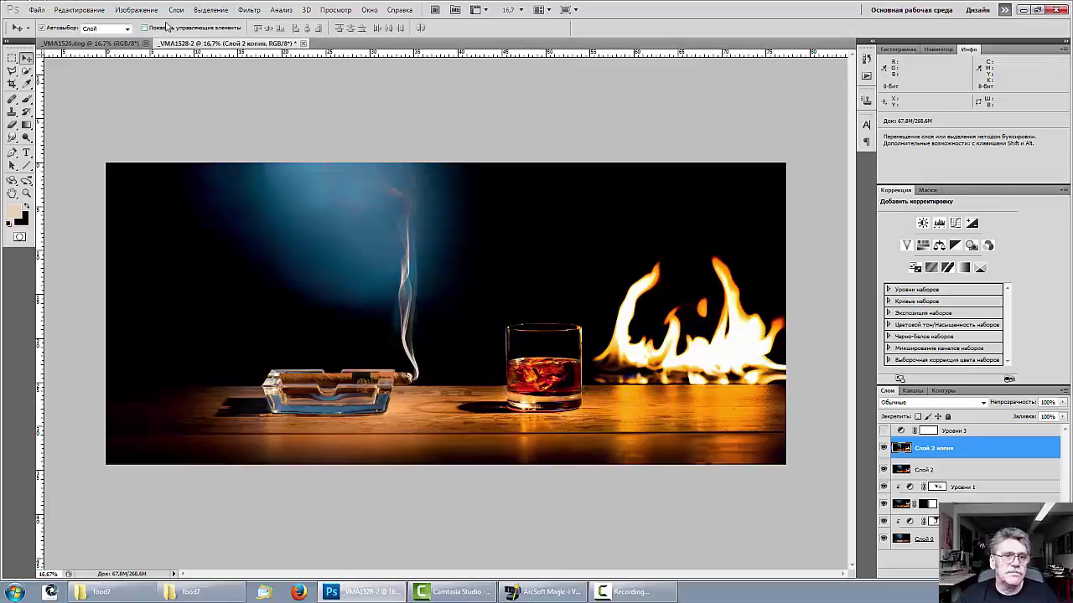
pyautogui.click(245, 10)
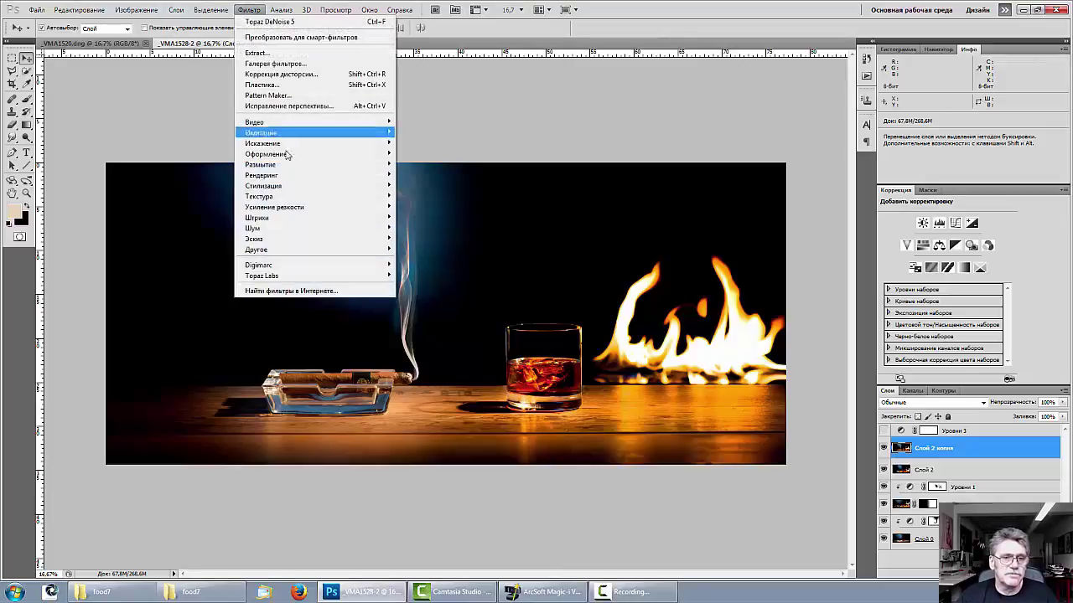
pyautogui.moveTo(300, 209)
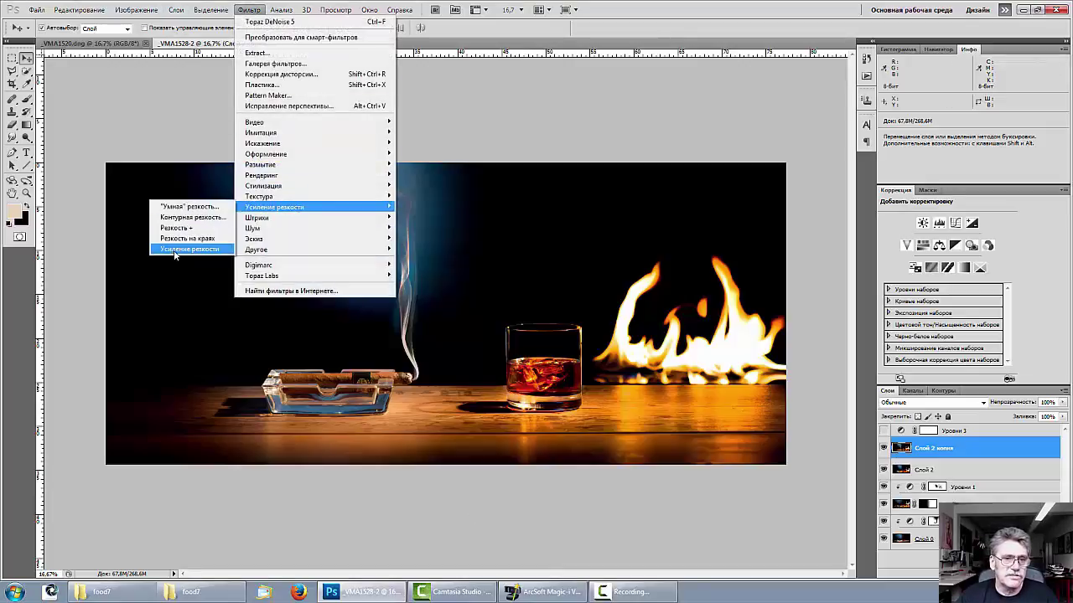
pyautogui.click(178, 208)
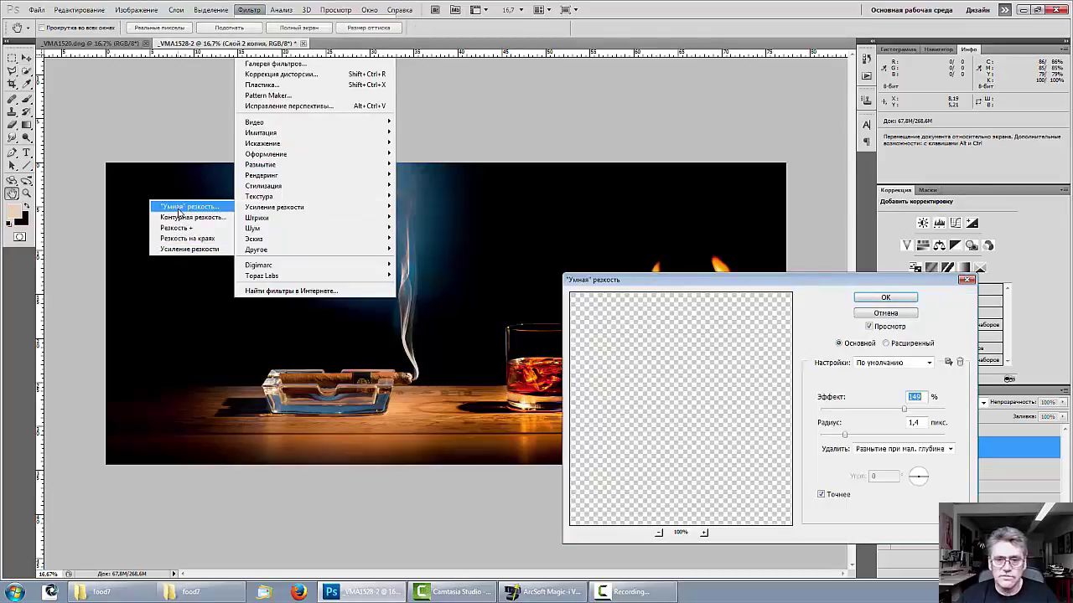
pyautogui.click(885, 297)
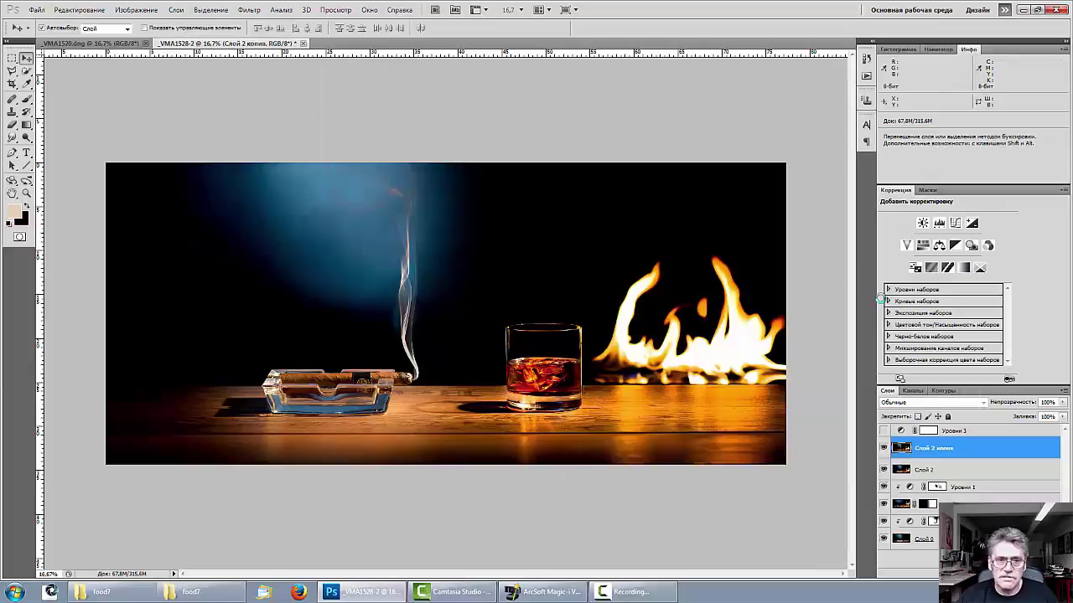